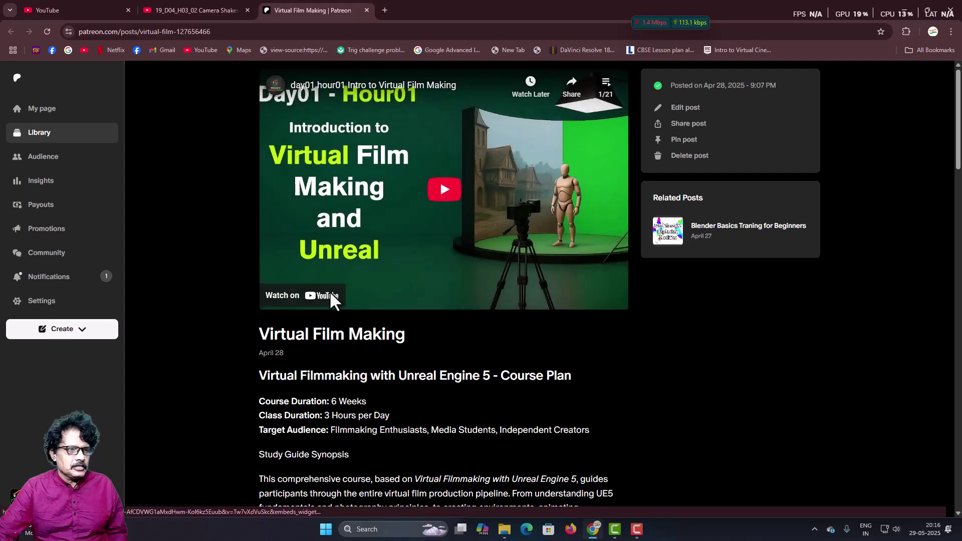
- Download Camera_Settings_addfiles_for_Grading_imperfections.zip from the Virtual Film Making post's attachments and open its download folder
{"action": "scroll", "coordinate": [329, 291], "scroll_direction": "down", "scroll_amount": 18}
{"action": "scroll", "coordinate": [330, 290], "scroll_direction": "down", "scroll_amount": 15}
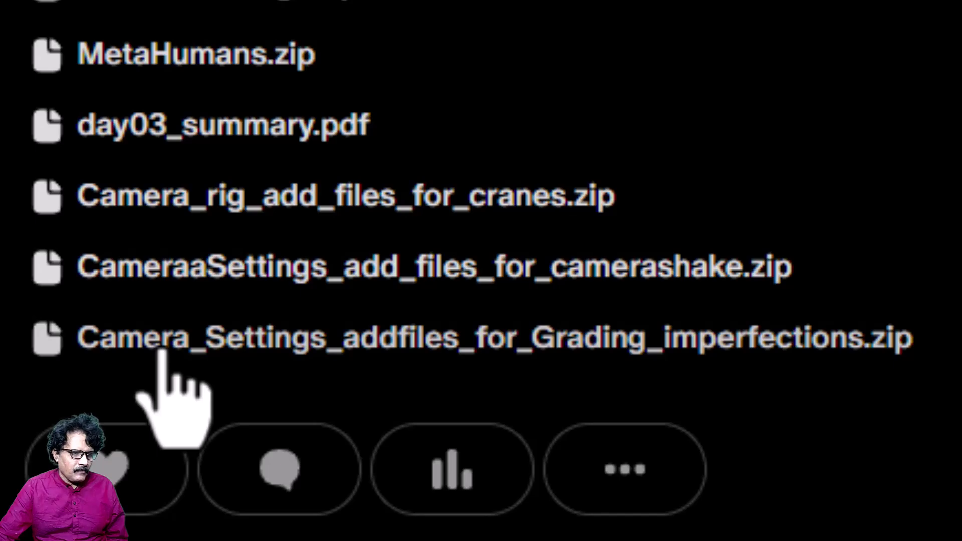
{"action": "left_click", "coordinate": [161, 348]}
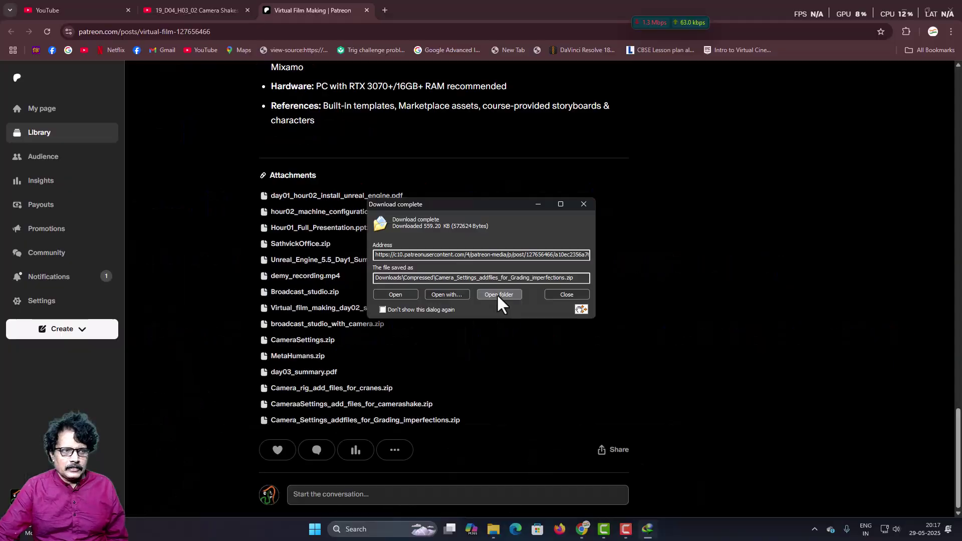
{"action": "left_click", "coordinate": [498, 295]}
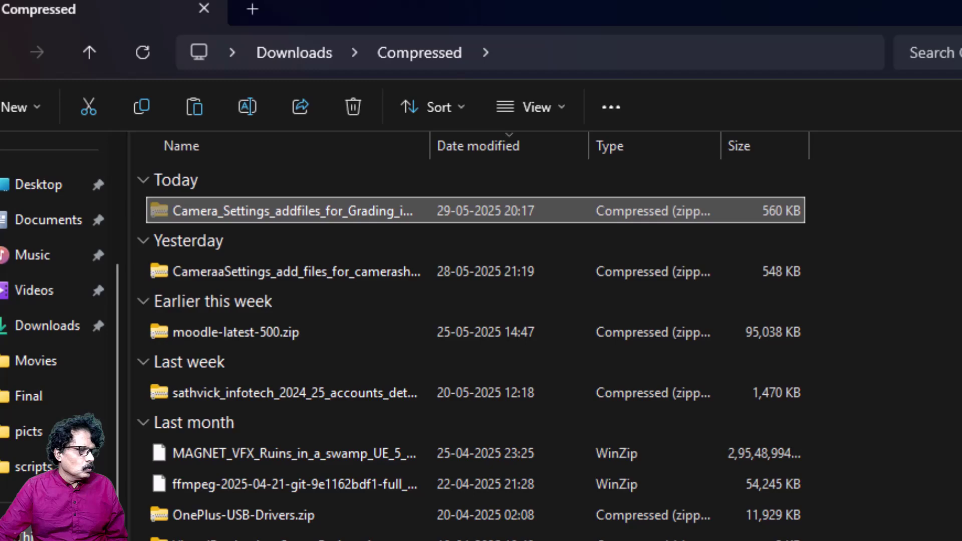
- Move the downloaded Camera_Settings_addfiles_for_Grading_imperfections.zip into the unreal_projects folder on drive D
{"action": "left_click", "coordinate": [199, 53]}
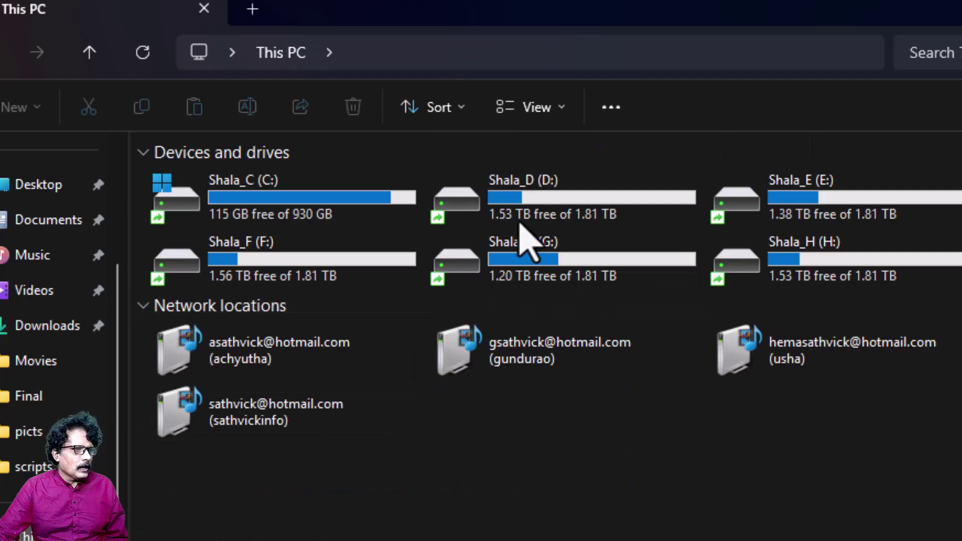
{"action": "double_click", "coordinate": [527, 218]}
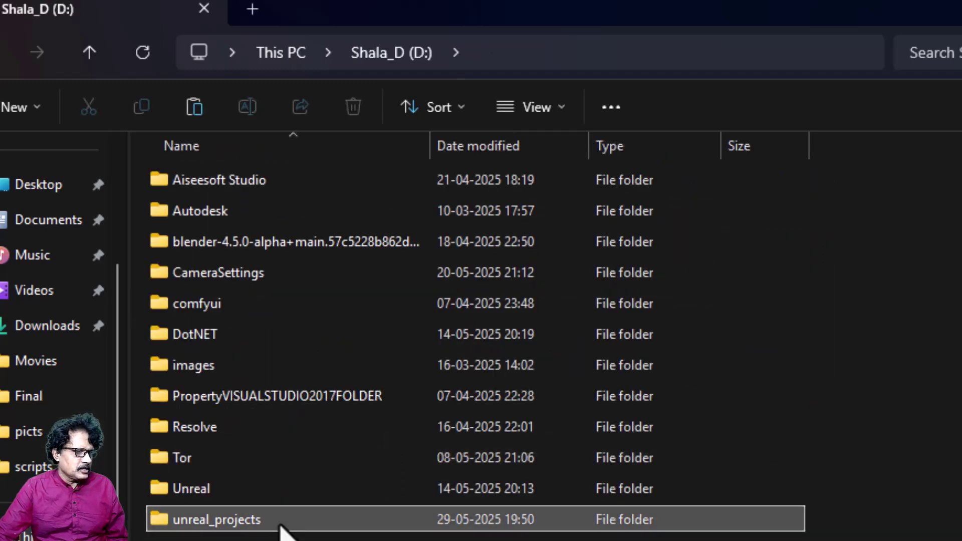
{"action": "double_click", "coordinate": [280, 523]}
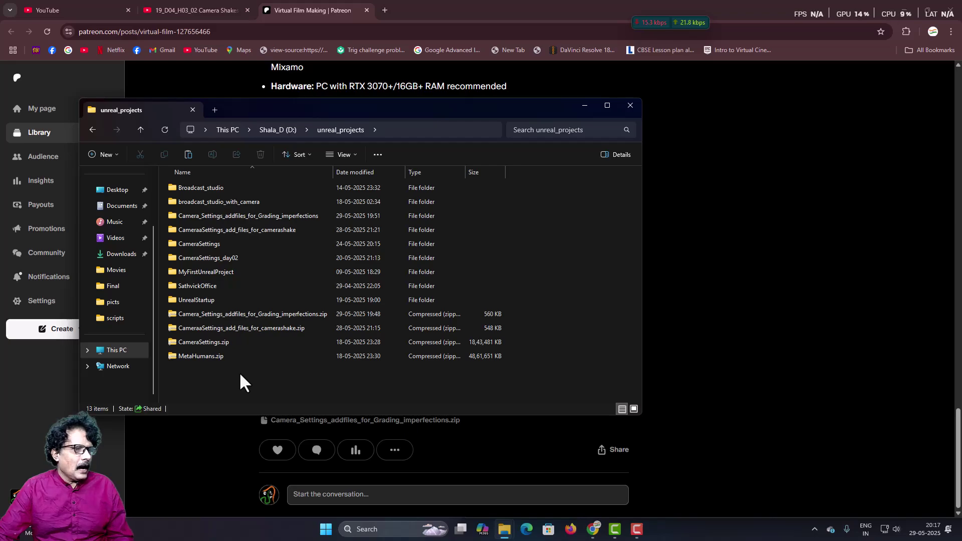
{"action": "right_click", "coordinate": [239, 372]}
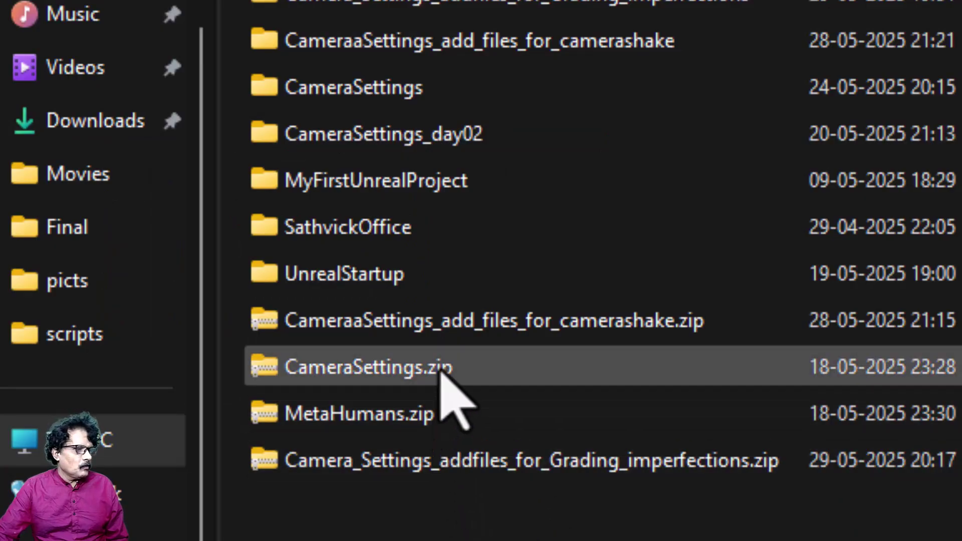
- Inspect the CameraSettings project's Content\INT_VC folder, including its MetaHumans folder, and return to unreal_projects
{"action": "mouse_move", "coordinate": [440, 368]}
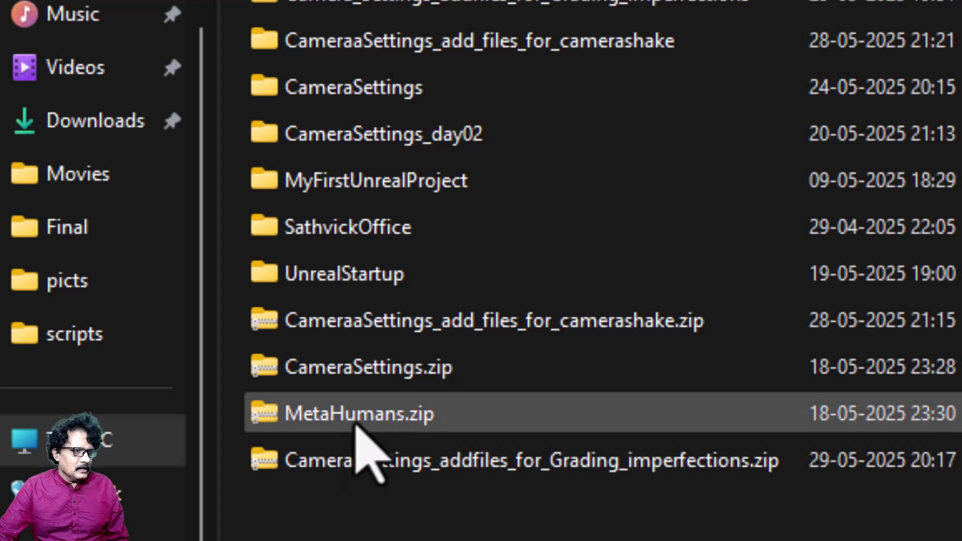
{"action": "mouse_move", "coordinate": [356, 425]}
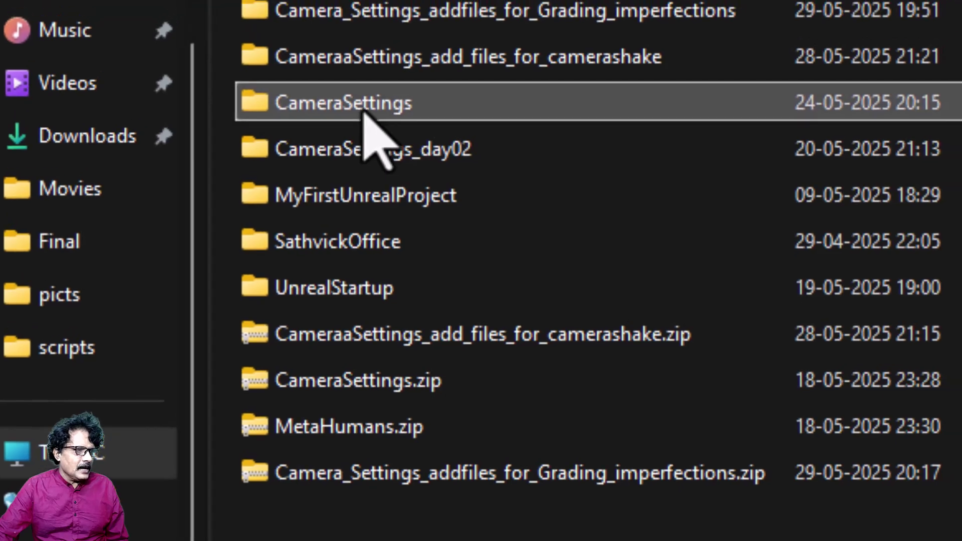
{"action": "double_click", "coordinate": [376, 101]}
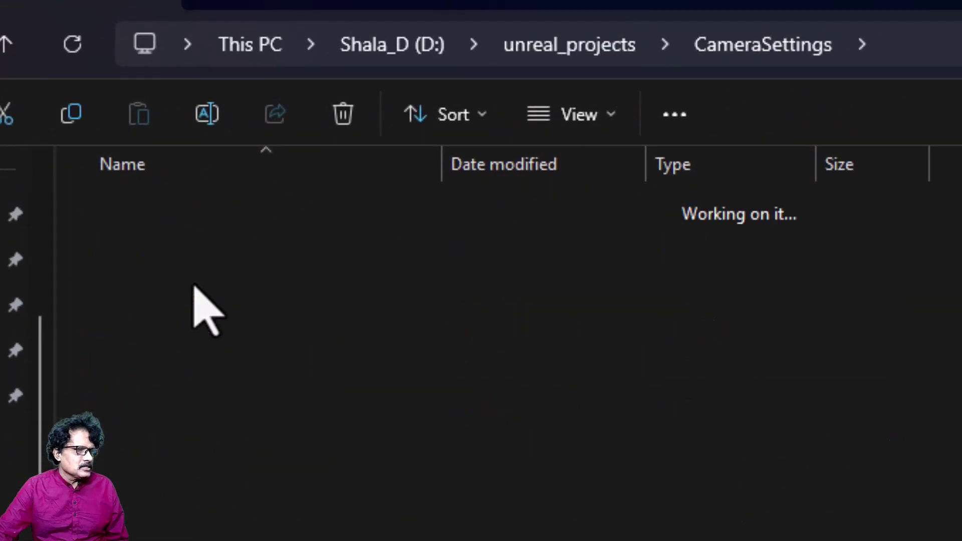
{"action": "double_click", "coordinate": [197, 296]}
{"action": "double_click", "coordinate": [109, 291]}
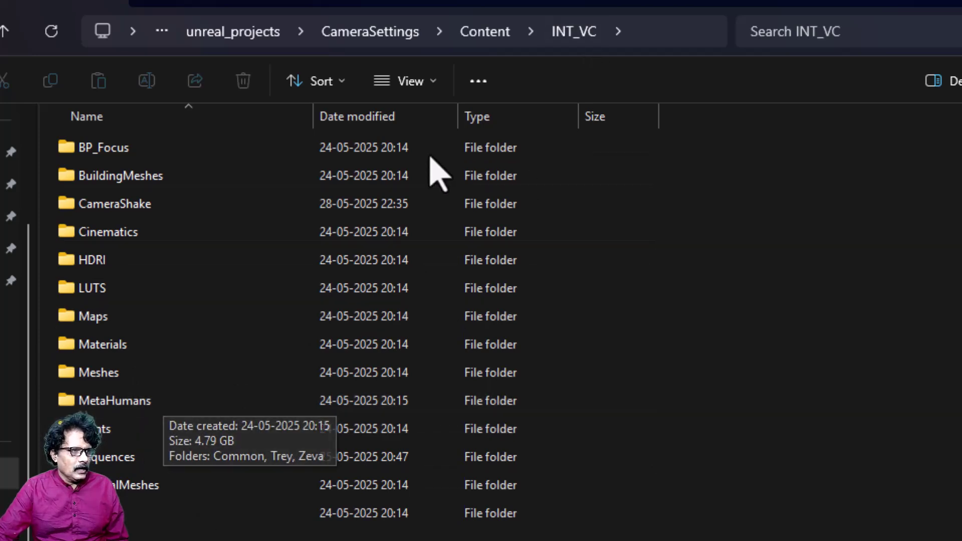
{"action": "left_click", "coordinate": [239, 35]}
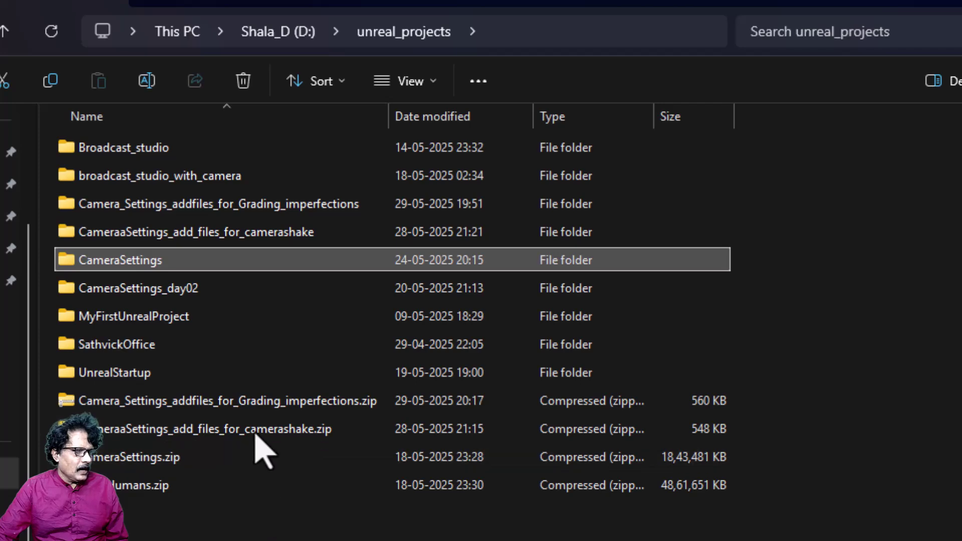
- Extract Camera_Settings_addfiles_for_Grading_imperfections.zip into D:\unreal_projects\Camera_Settings_addfiles_for_Grading_imperfections, showing the extracted files when complete
{"action": "left_click", "coordinate": [132, 403]}
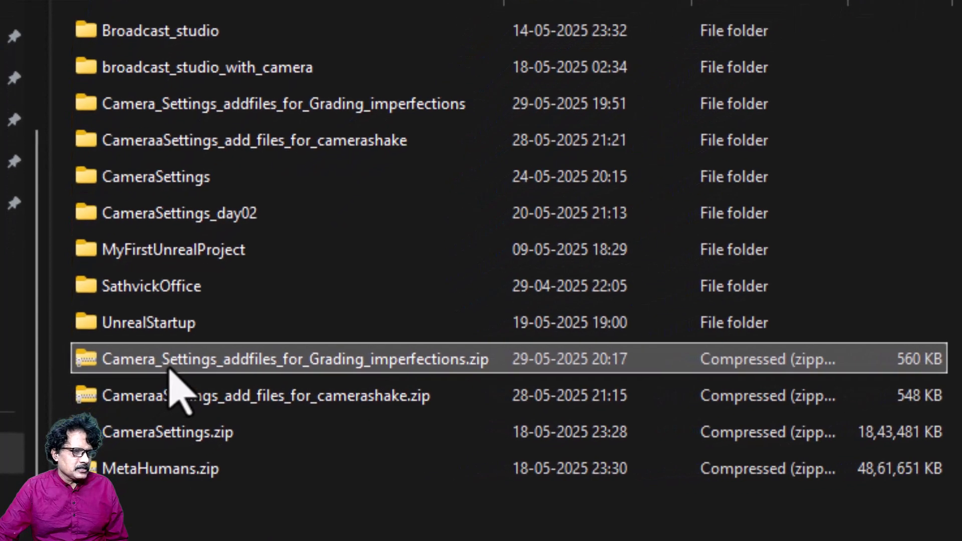
{"action": "right_click", "coordinate": [361, 367]}
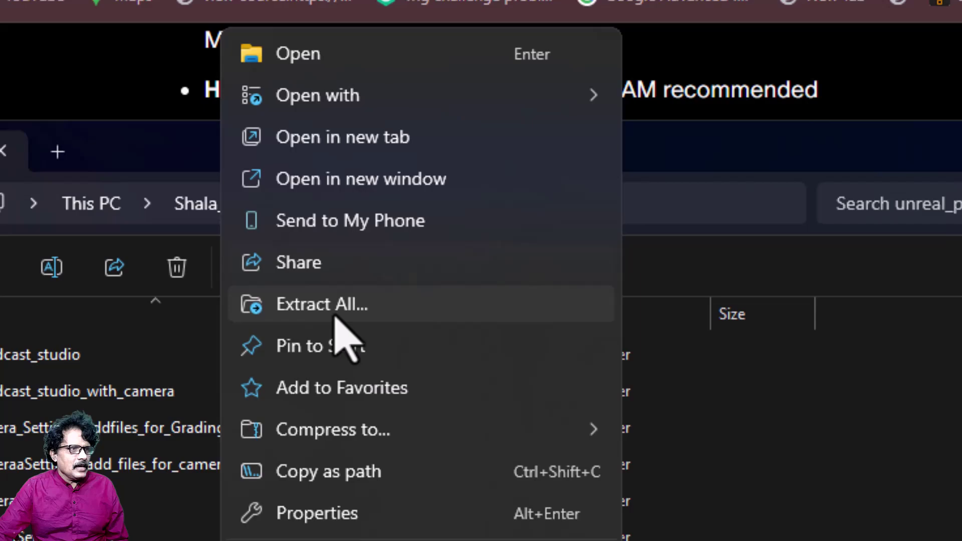
{"action": "left_click", "coordinate": [453, 0]}
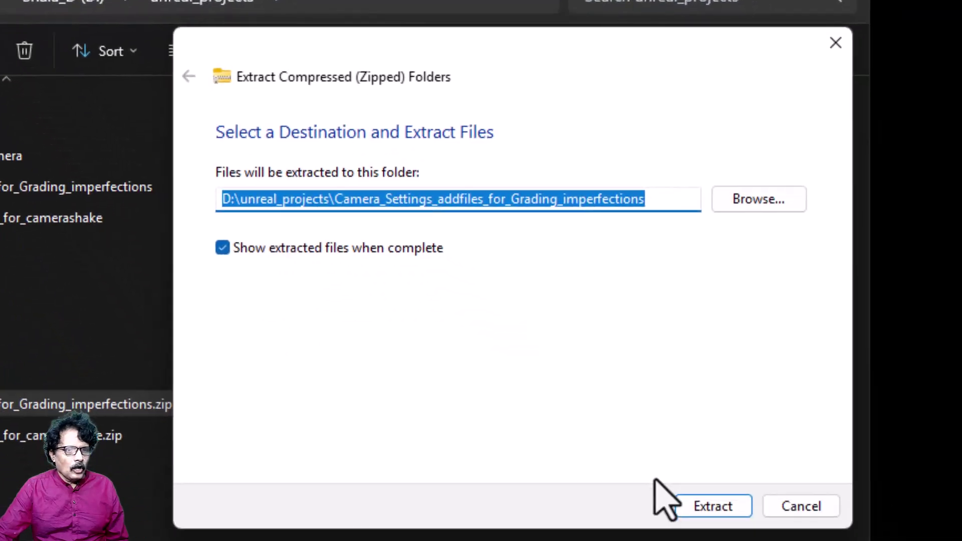
{"action": "left_click", "coordinate": [691, 506]}
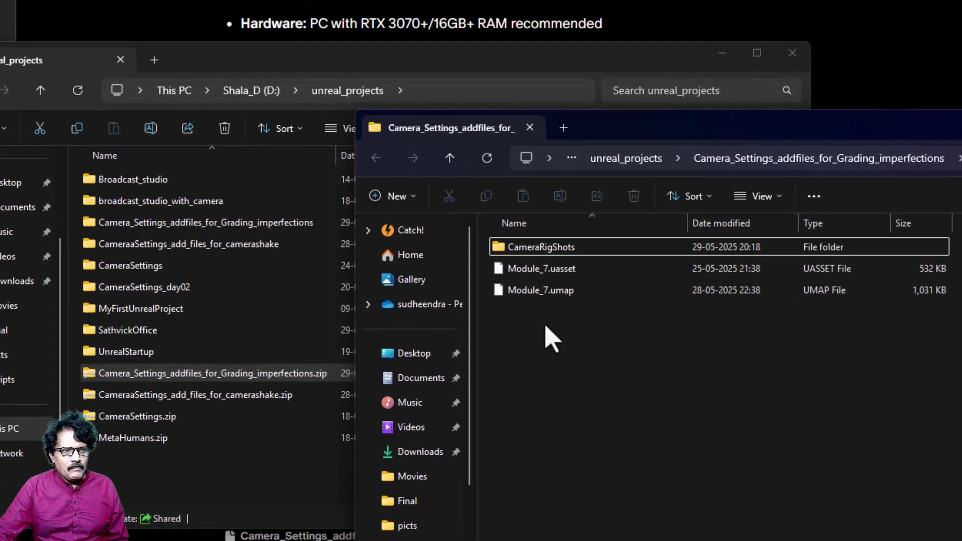
- Move the extracted Module_7.umap into the CameraSettings project's Content\INT_VC\Maps\Main folder, replacing the existing file
{"action": "left_click", "coordinate": [584, 319]}
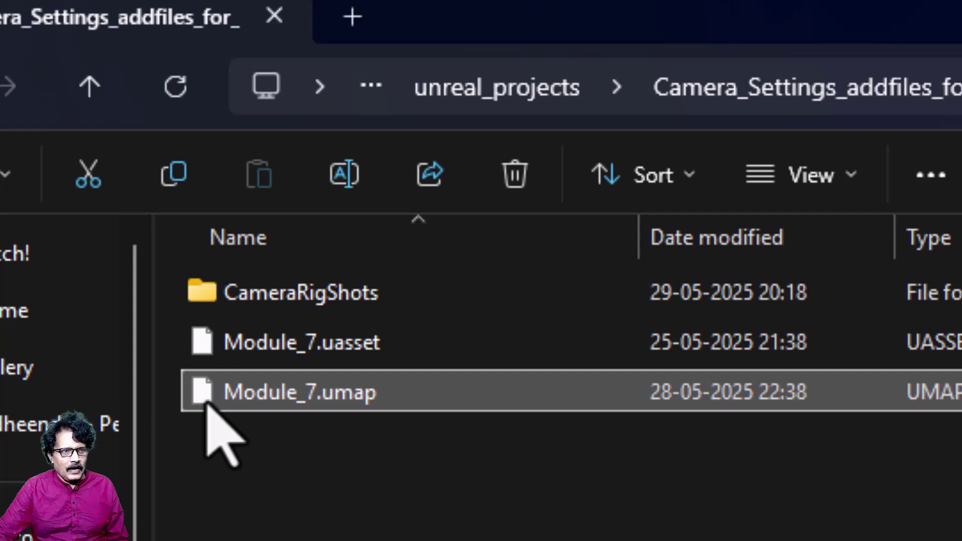
{"action": "right_click", "coordinate": [370, 401]}
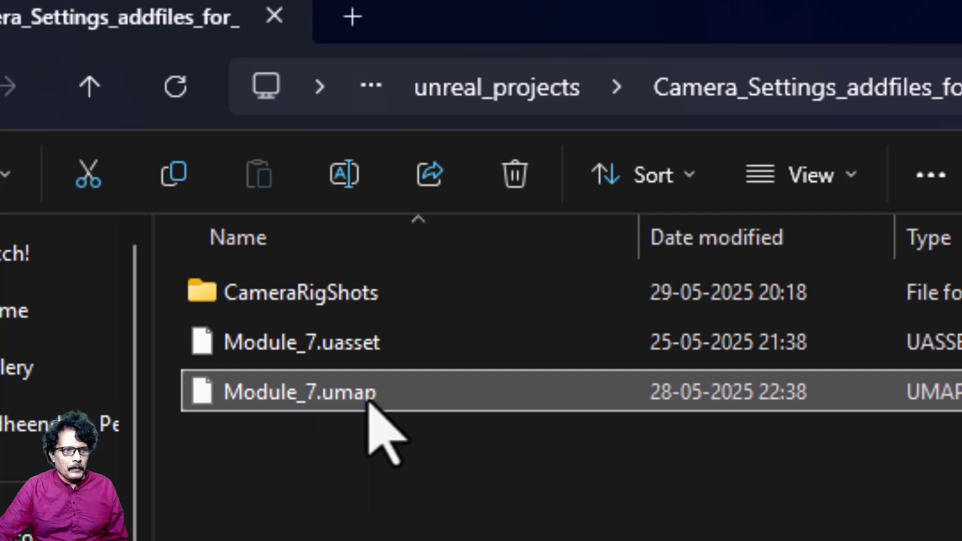
{"action": "left_click", "coordinate": [419, 466]}
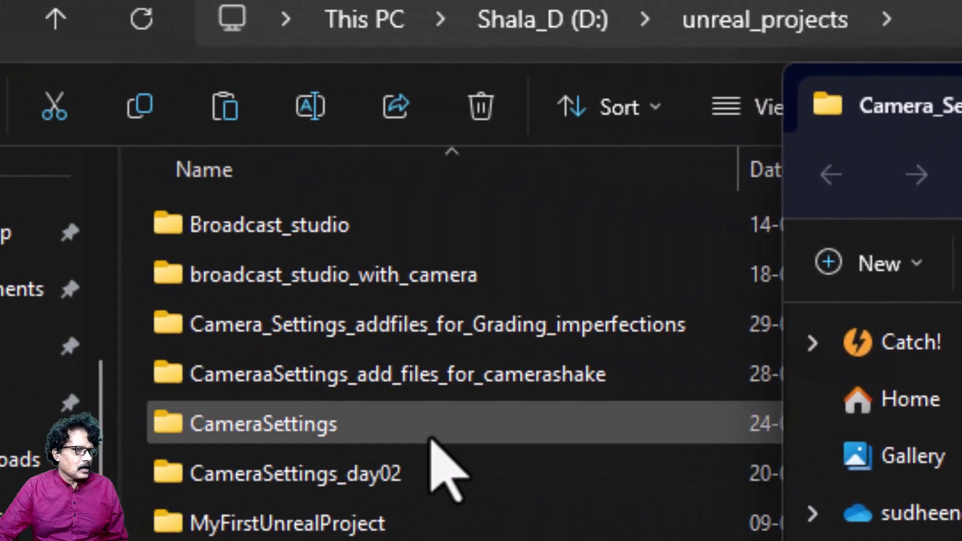
{"action": "double_click", "coordinate": [431, 438]}
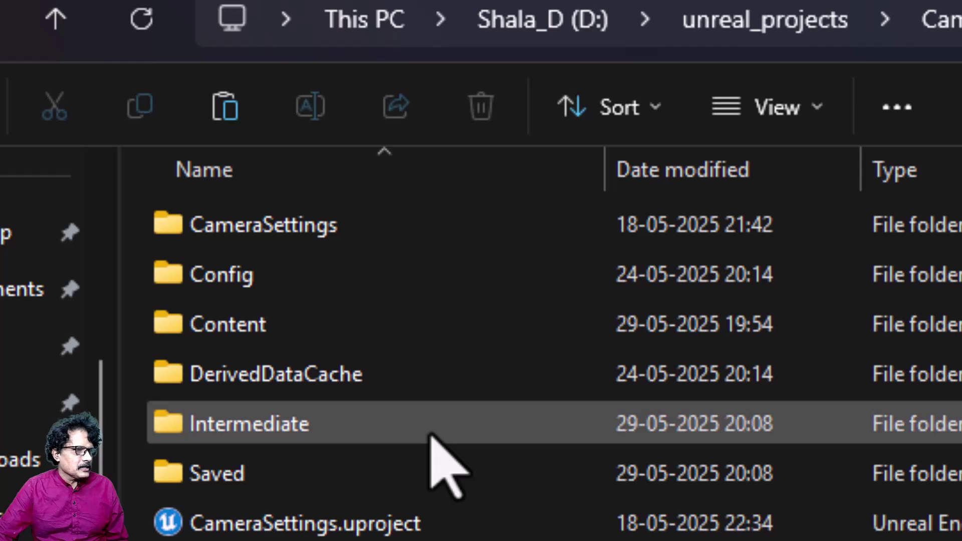
{"action": "double_click", "coordinate": [371, 331]}
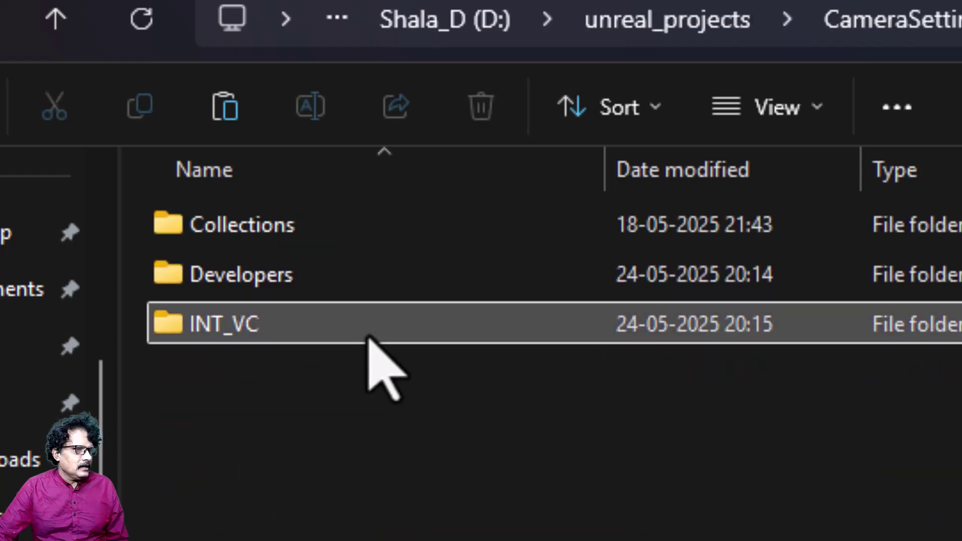
{"action": "double_click", "coordinate": [371, 331]}
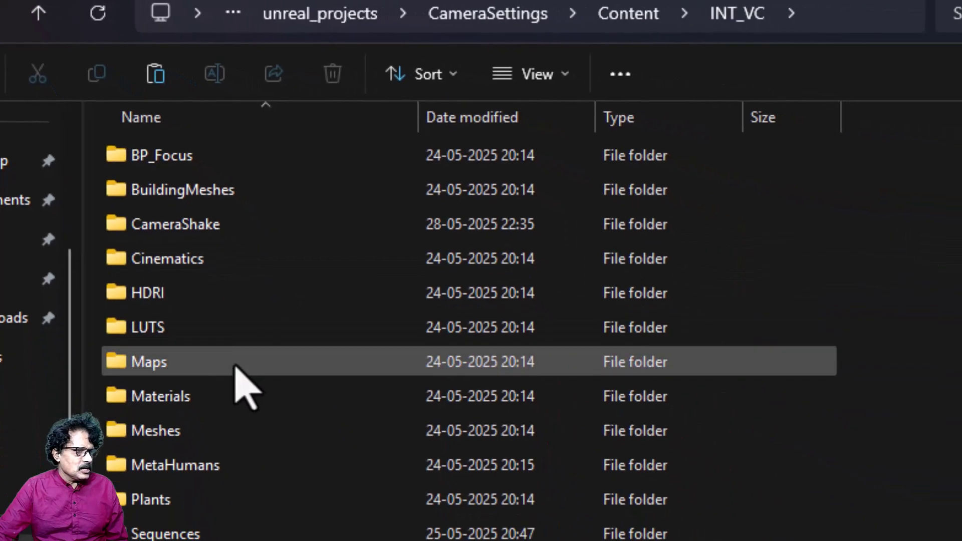
{"action": "double_click", "coordinate": [234, 369]}
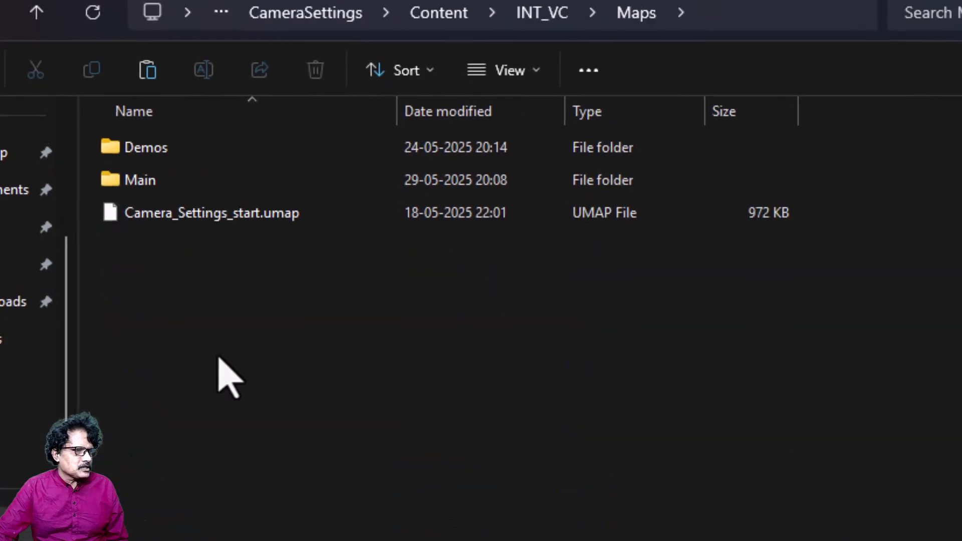
{"action": "double_click", "coordinate": [235, 193]}
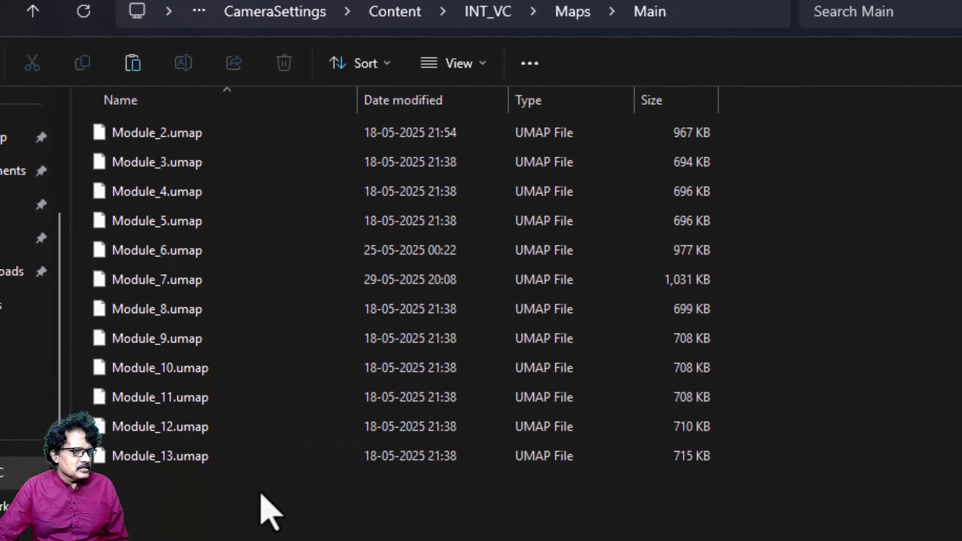
{"action": "right_click", "coordinate": [261, 493]}
{"action": "left_click", "coordinate": [295, 513]}
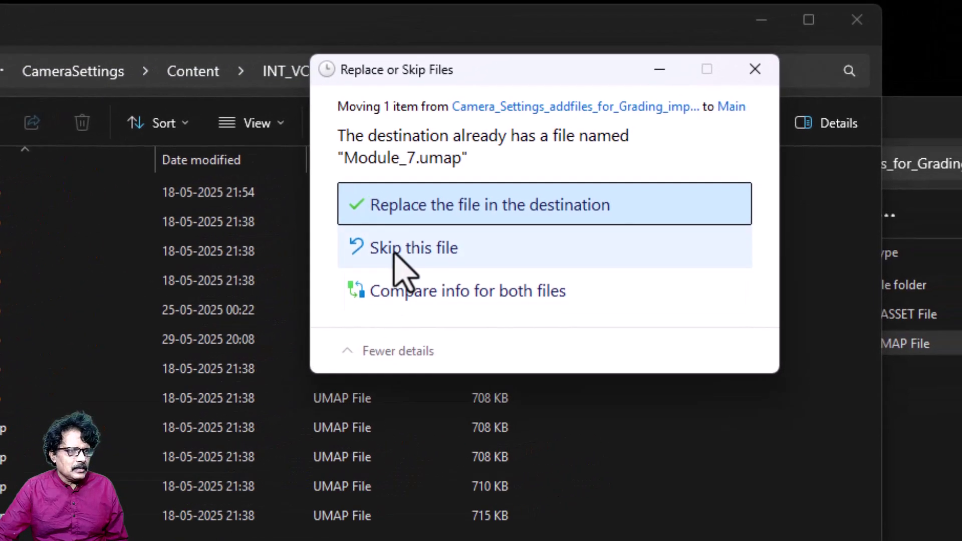
{"action": "left_click", "coordinate": [407, 203]}
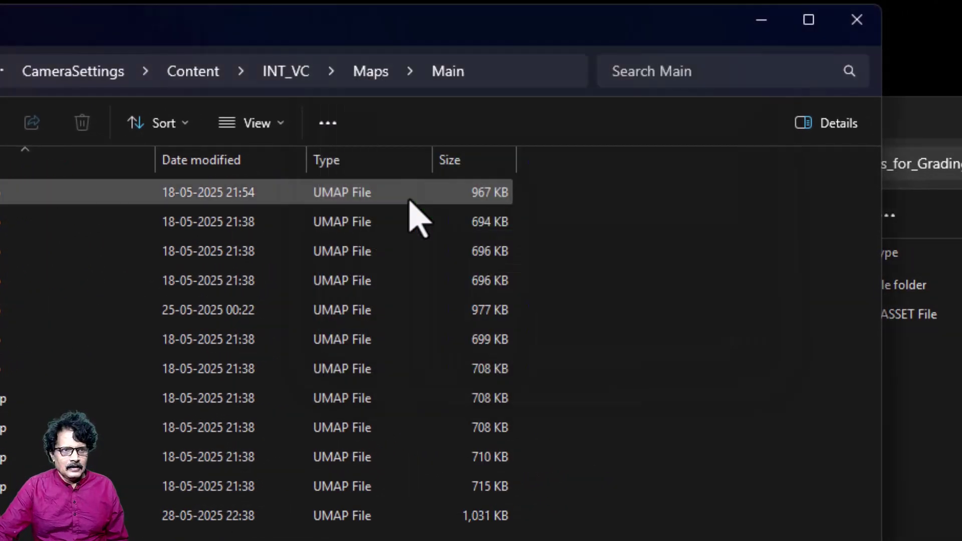
- Move the extracted Module_7.uasset into the project's Content\INT_VC\Sequences\Main folder, replacing the existing file
{"action": "left_click", "coordinate": [922, 534]}
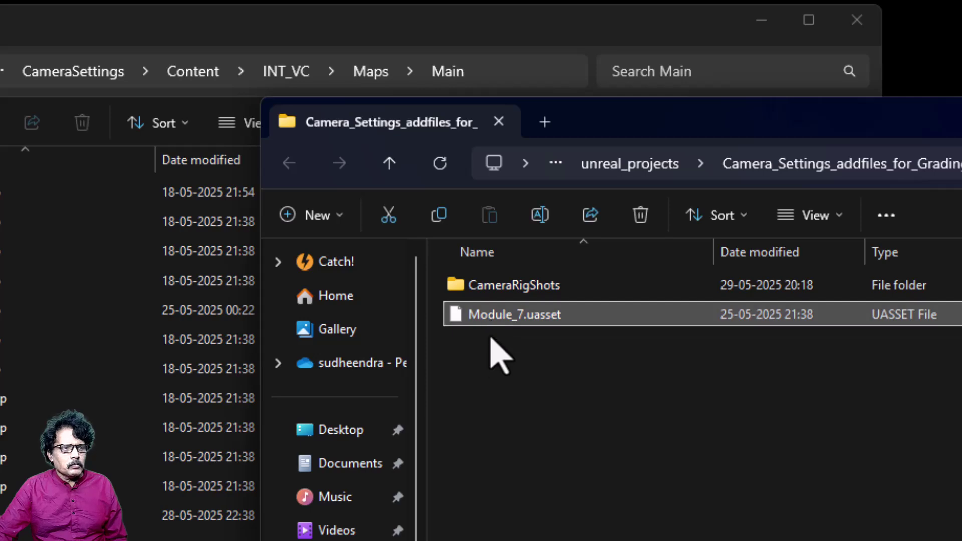
{"action": "right_click", "coordinate": [537, 324]}
{"action": "left_click", "coordinate": [559, 345]}
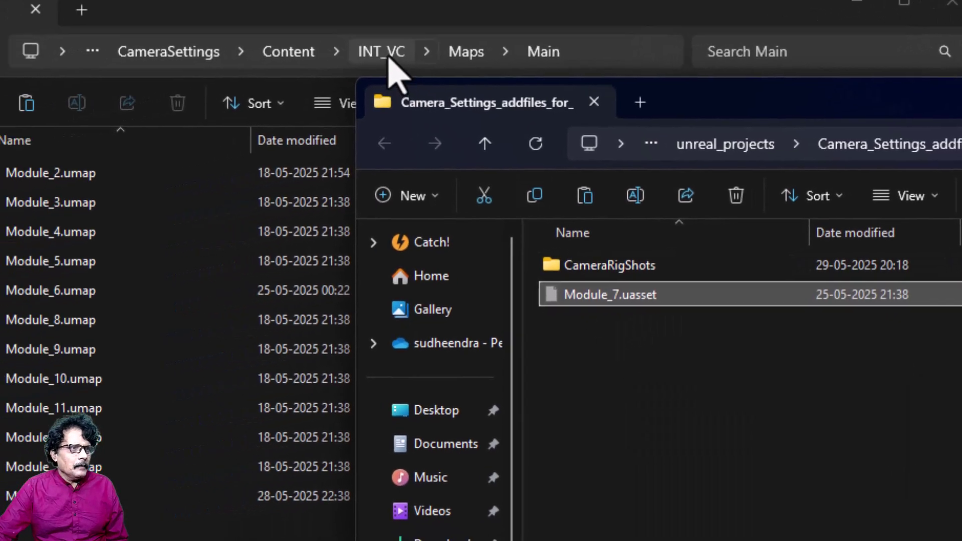
{"action": "left_click", "coordinate": [286, 71]}
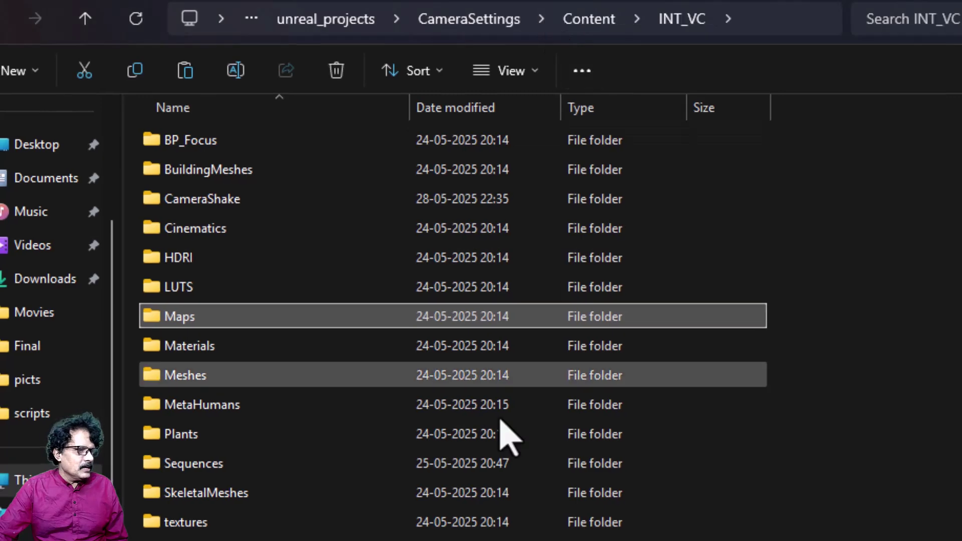
{"action": "double_click", "coordinate": [277, 465]}
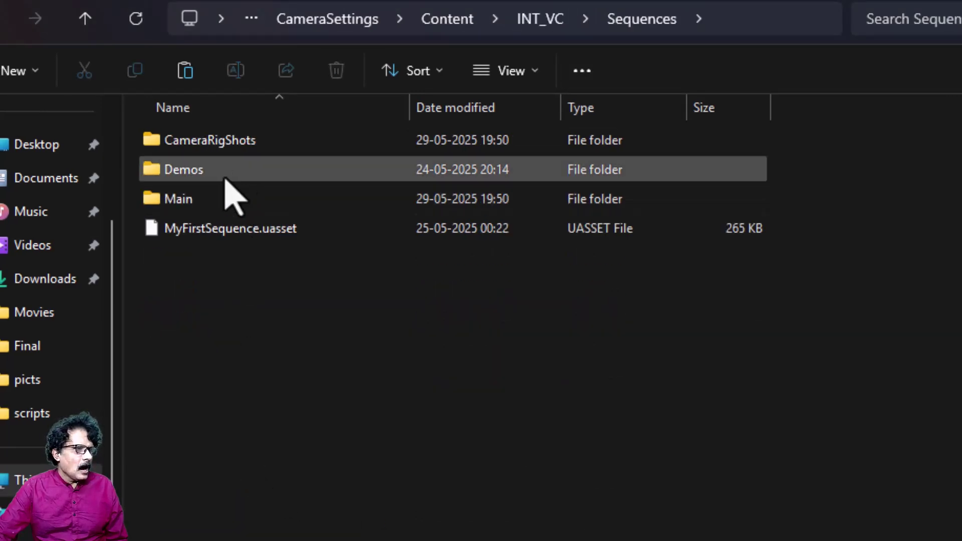
{"action": "double_click", "coordinate": [215, 200]}
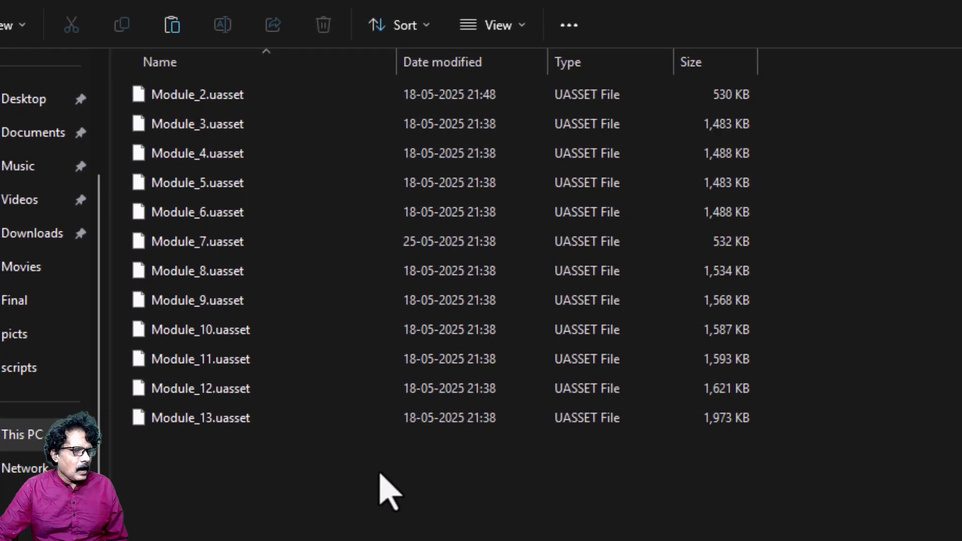
{"action": "right_click", "coordinate": [380, 476]}
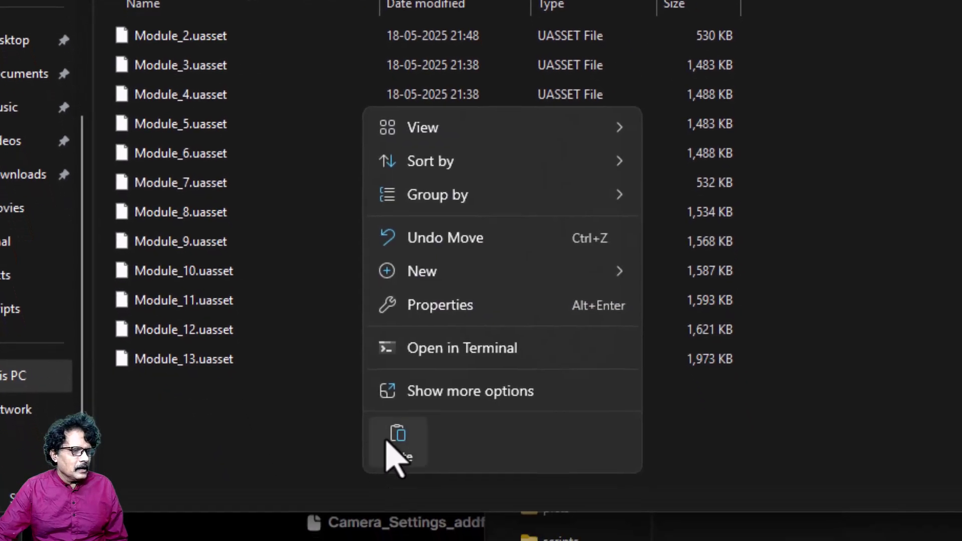
{"action": "left_click", "coordinate": [410, 496]}
{"action": "left_click", "coordinate": [476, 249]}
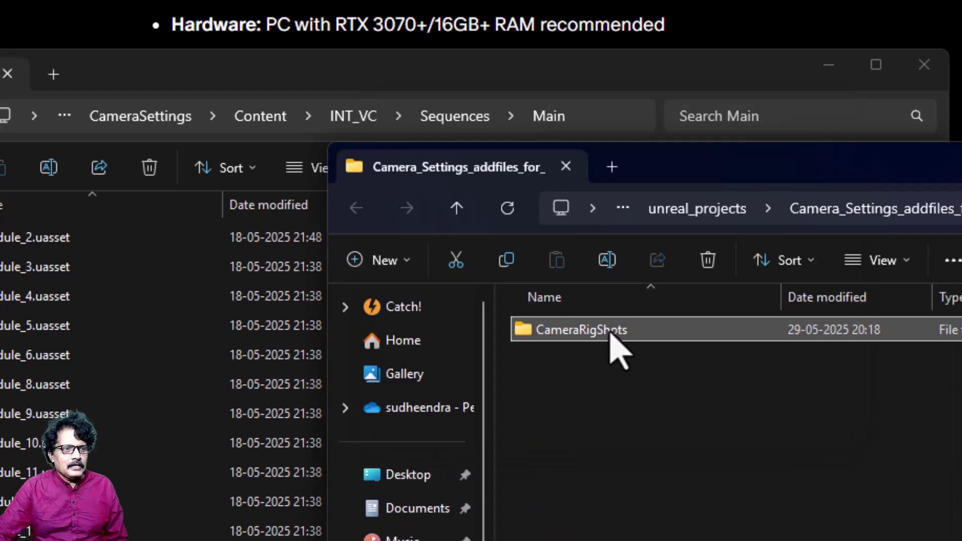
- Move the extracted CameraRigShots folder into the CameraSettings project's Content\INT_VC\Sequences folder, replacing the files with the same names
{"action": "right_click", "coordinate": [612, 338]}
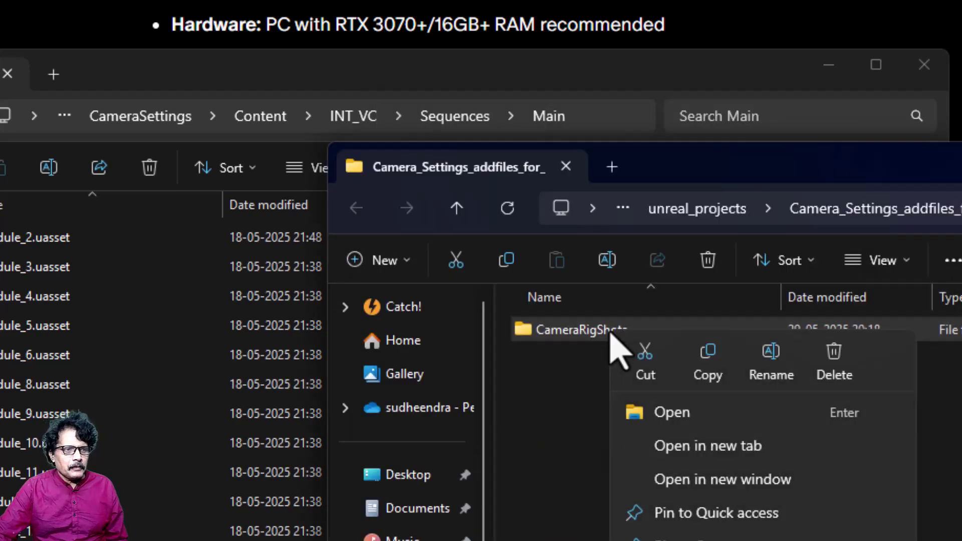
{"action": "left_click", "coordinate": [637, 354]}
{"action": "left_click", "coordinate": [471, 116]}
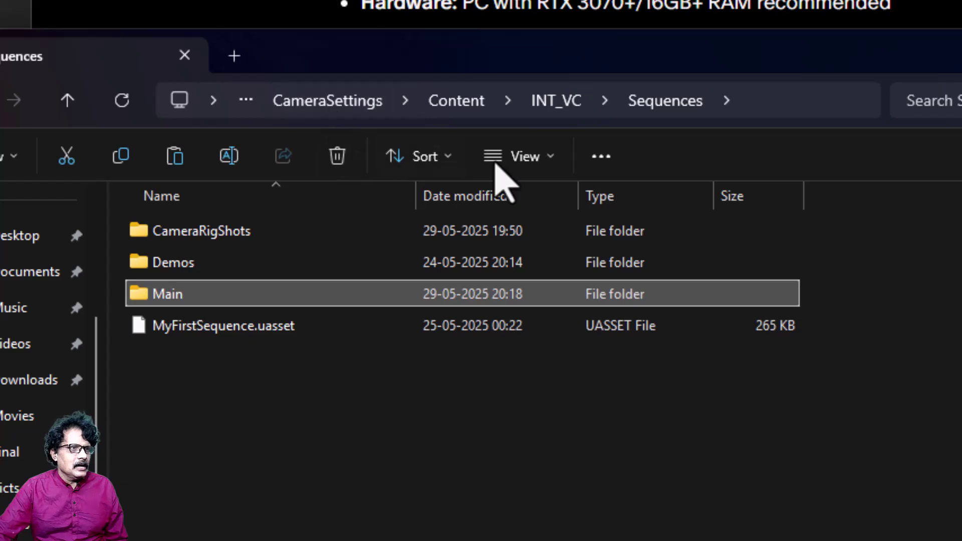
{"action": "right_click", "coordinate": [275, 409]}
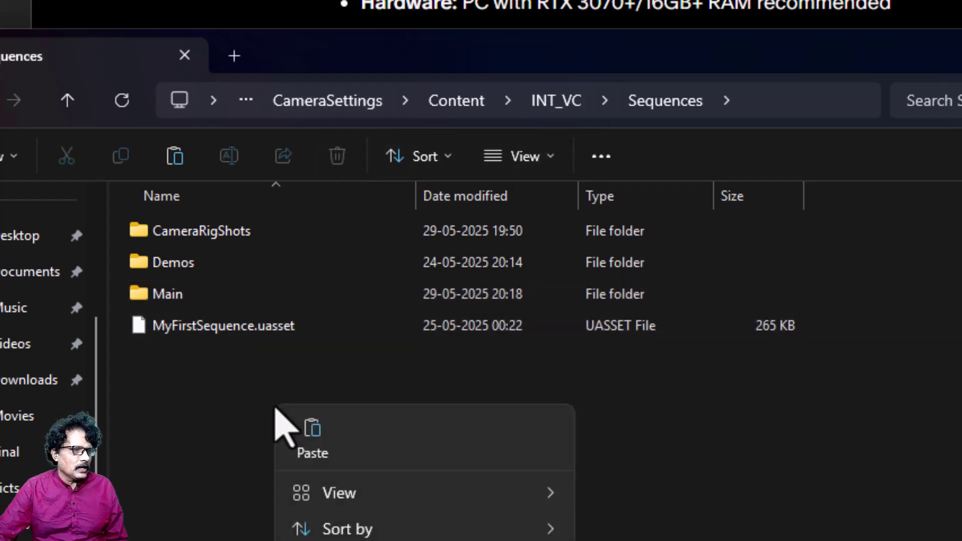
{"action": "left_click", "coordinate": [312, 454]}
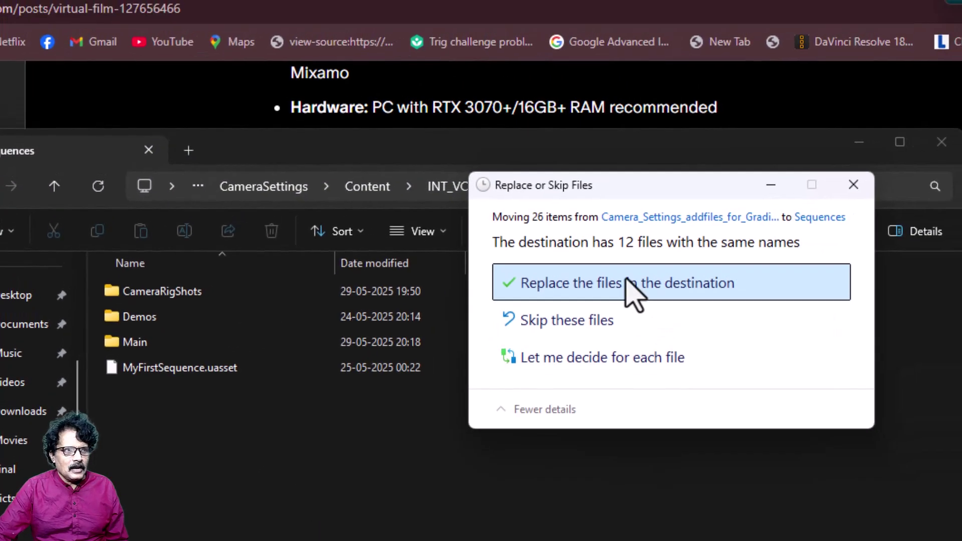
{"action": "left_click", "coordinate": [627, 294]}
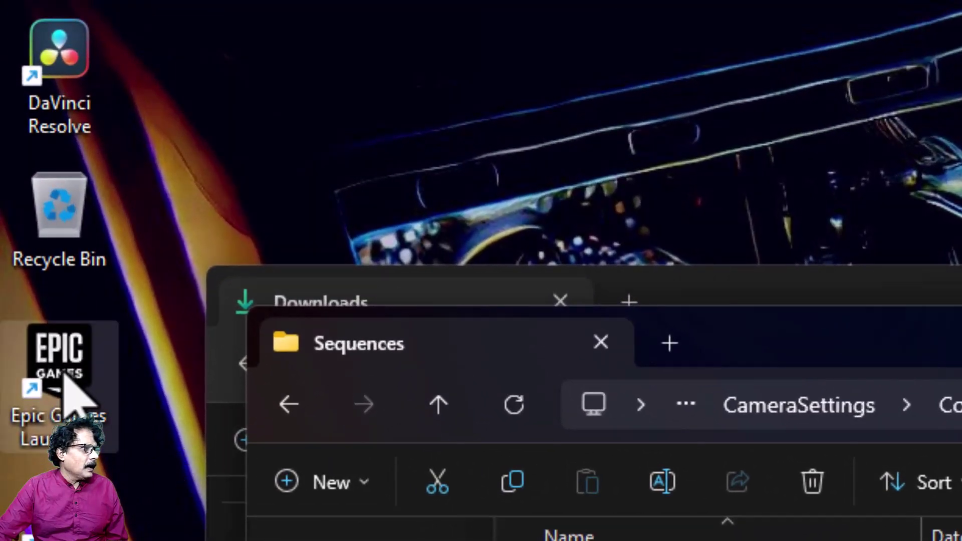
- Switch to the Epic Games Launcher and open the CameraSettings project stored in D:/unreal_projects/CameraSettings from the library
{"action": "double_click", "coordinate": [65, 380]}
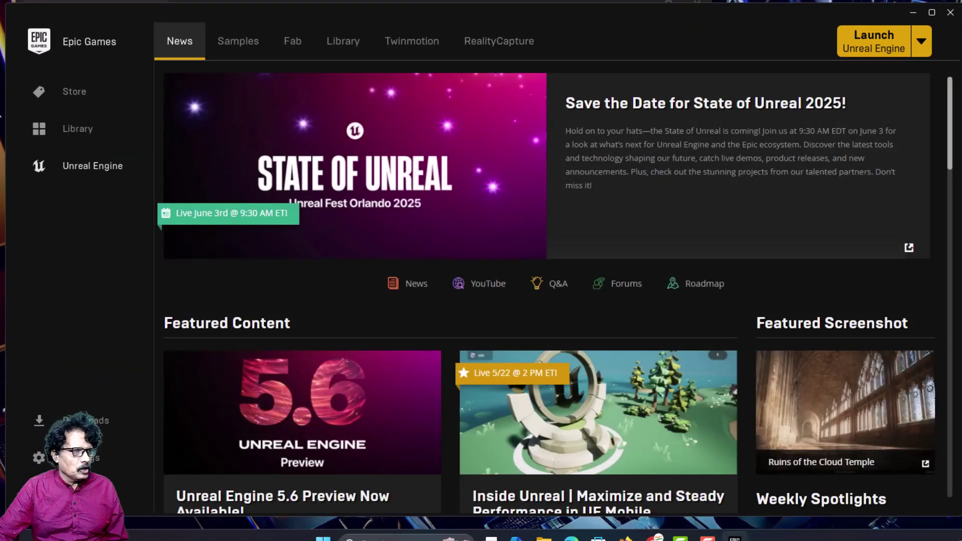
{"action": "left_click", "coordinate": [355, 40]}
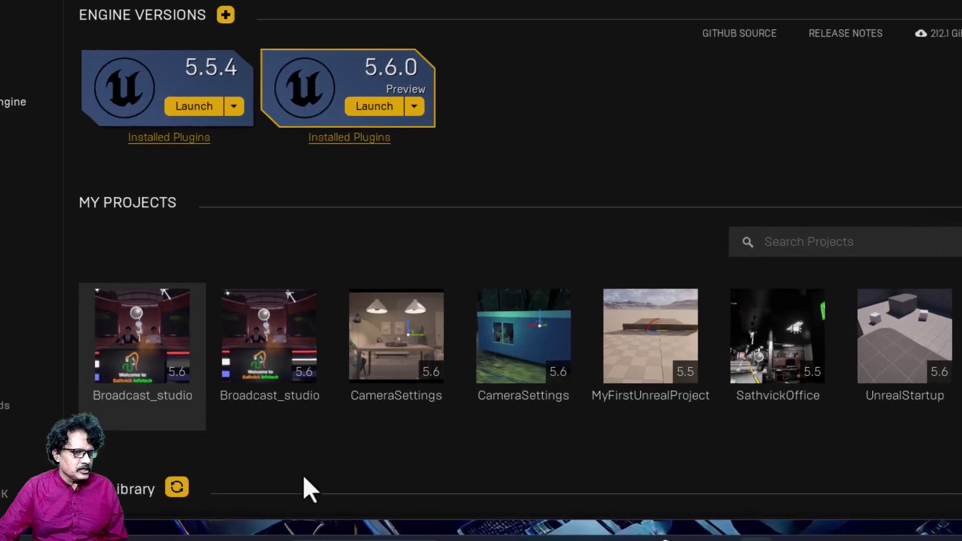
{"action": "mouse_move", "coordinate": [440, 378]}
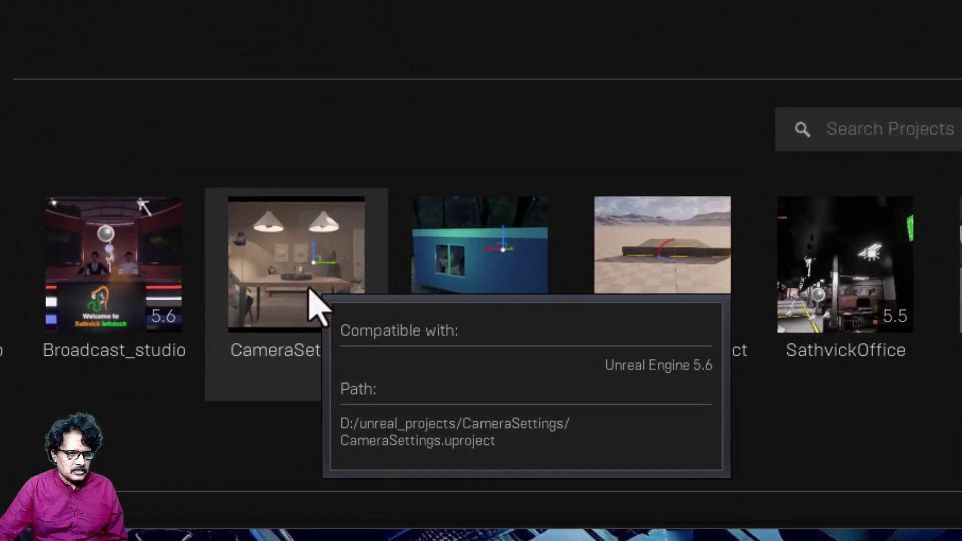
{"action": "left_click", "coordinate": [292, 289]}
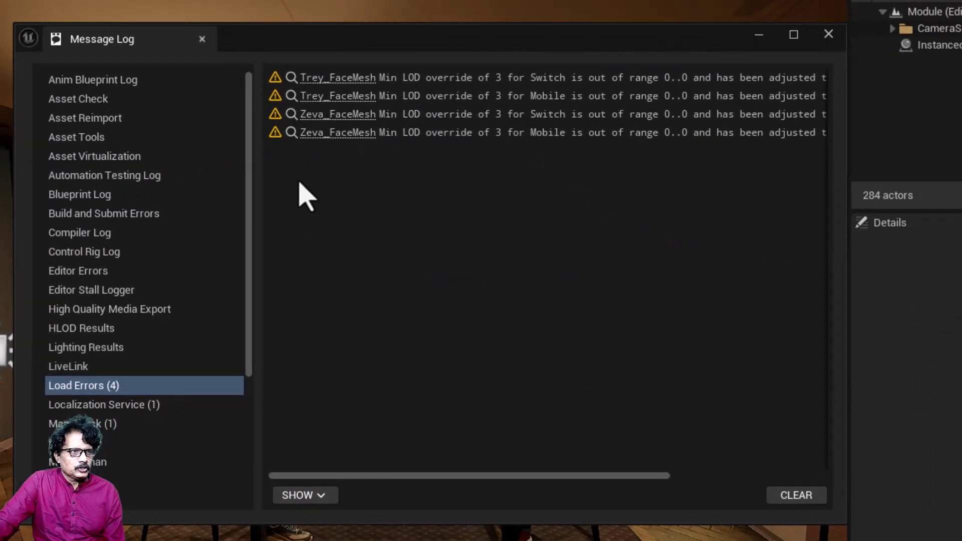
- Clear the load errors, close the Message Log and decline to reopen the previously open asset editor
{"action": "left_click", "coordinate": [792, 502]}
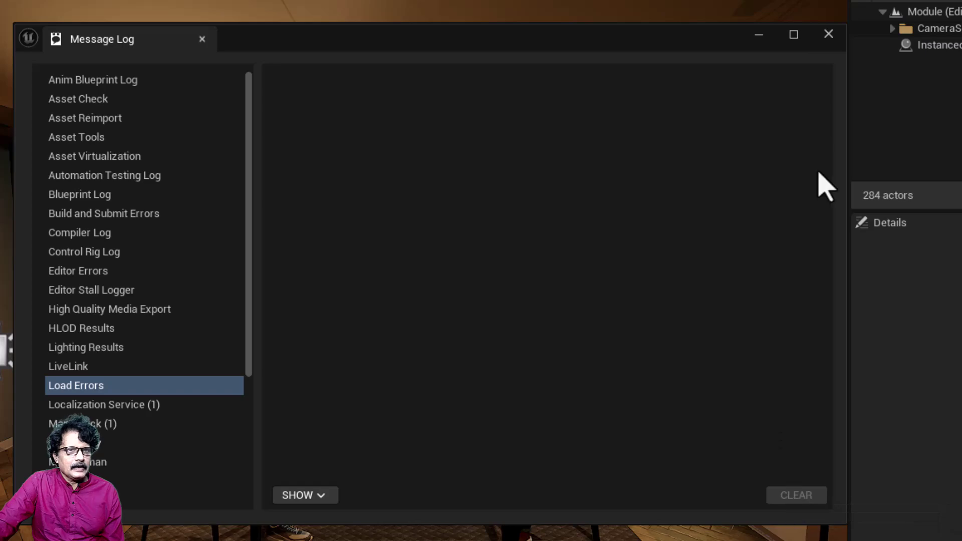
{"action": "left_click", "coordinate": [840, 41]}
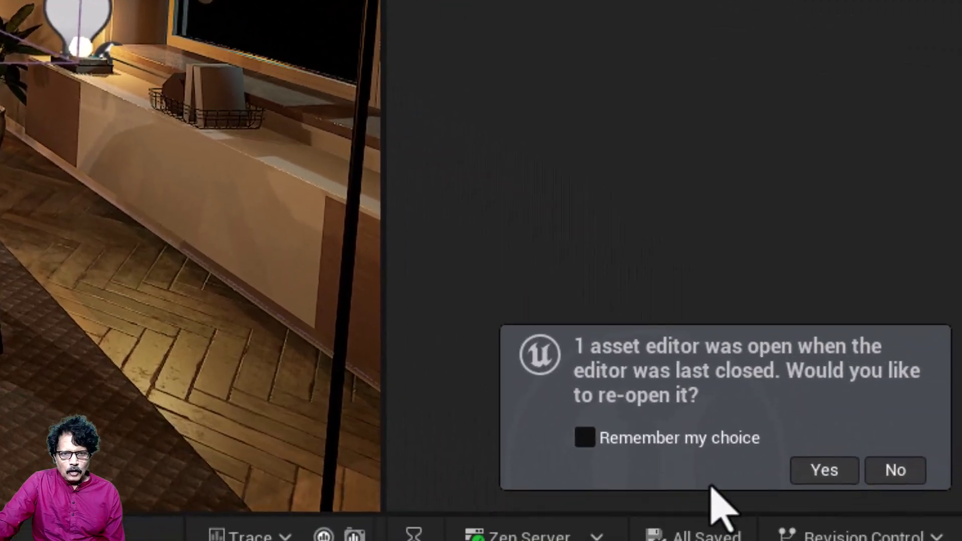
{"action": "left_click", "coordinate": [889, 473]}
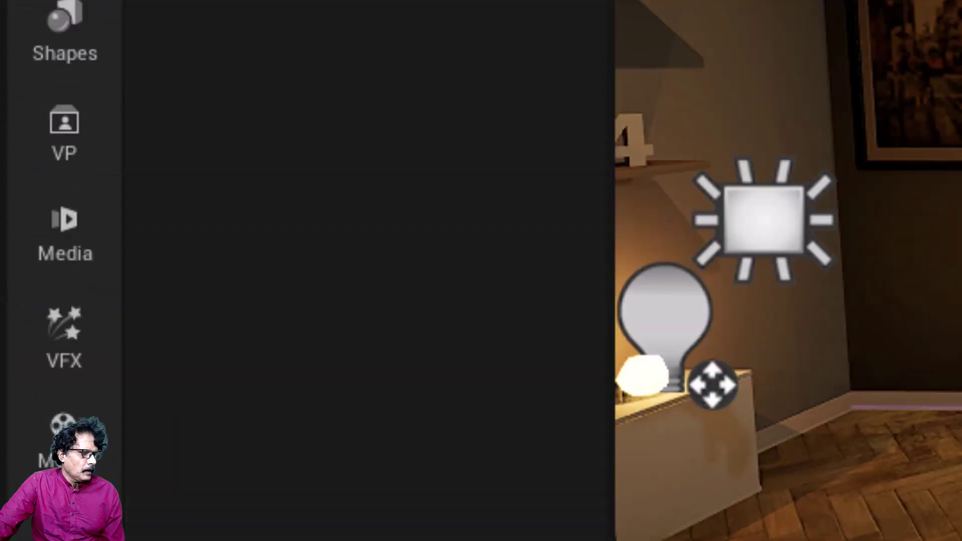
- Open the Module_7 level from the project's Content/INT_VC/Maps/Main folder
{"action": "left_click", "coordinate": [145, 436]}
{"action": "left_click", "coordinate": [153, 87]}
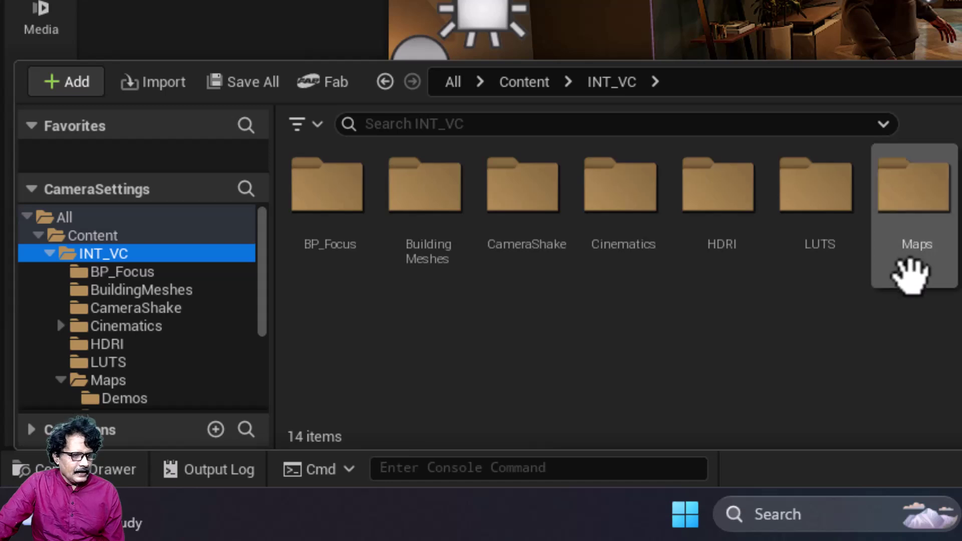
{"action": "double_click", "coordinate": [902, 201]}
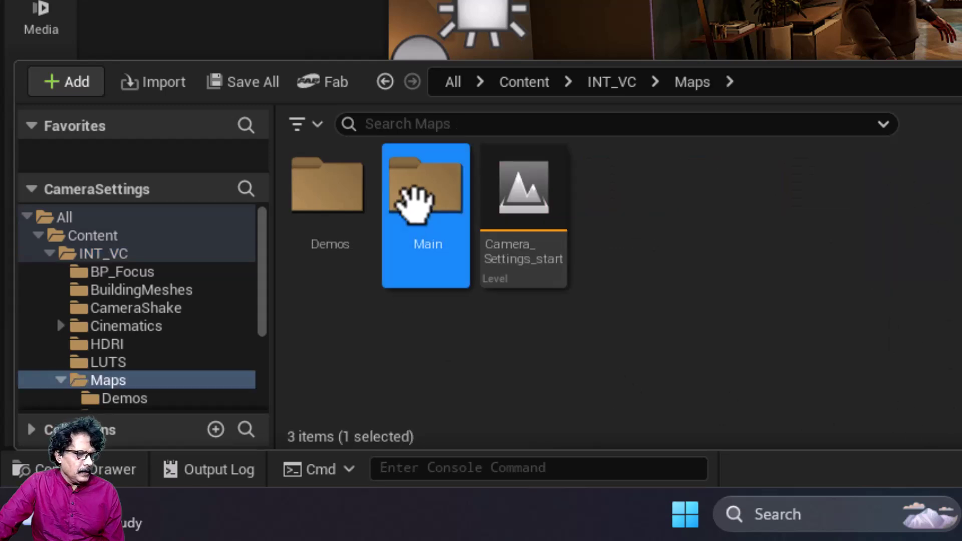
{"action": "double_click", "coordinate": [424, 197]}
{"action": "left_click", "coordinate": [832, 260]}
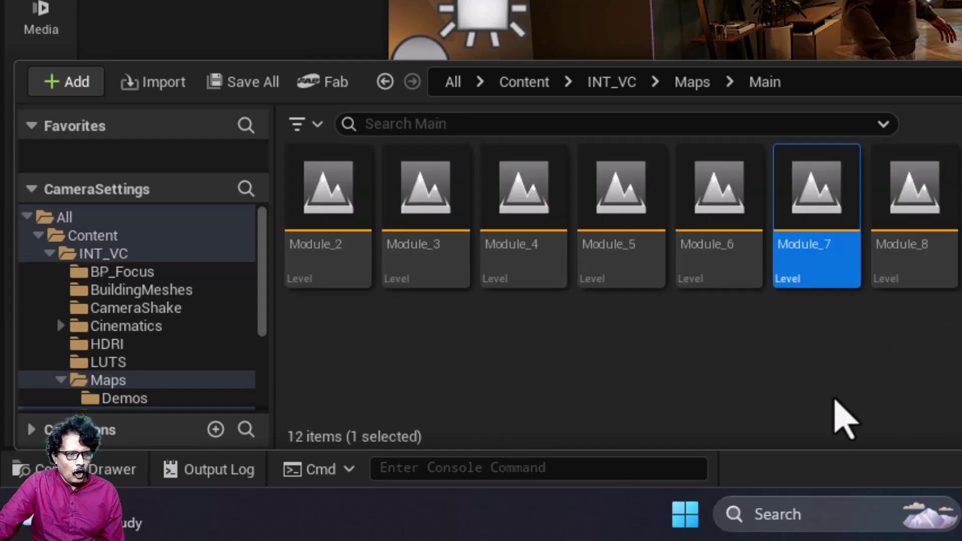
{"action": "double_click", "coordinate": [813, 199]}
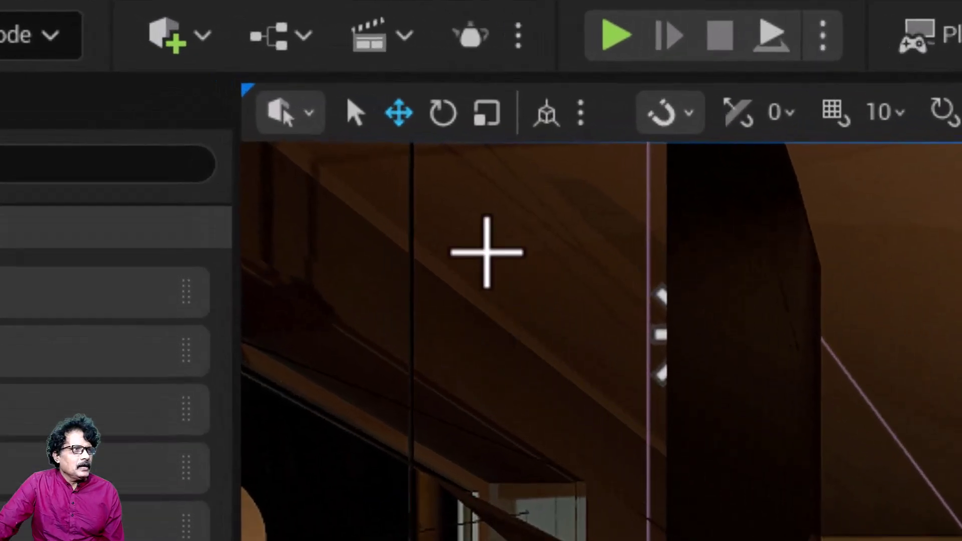
- Open the CameraRigShotsRoot cinematic in Sequencer, briefly lock the viewport to its shots, and unlock it again
{"action": "left_click", "coordinate": [279, 40]}
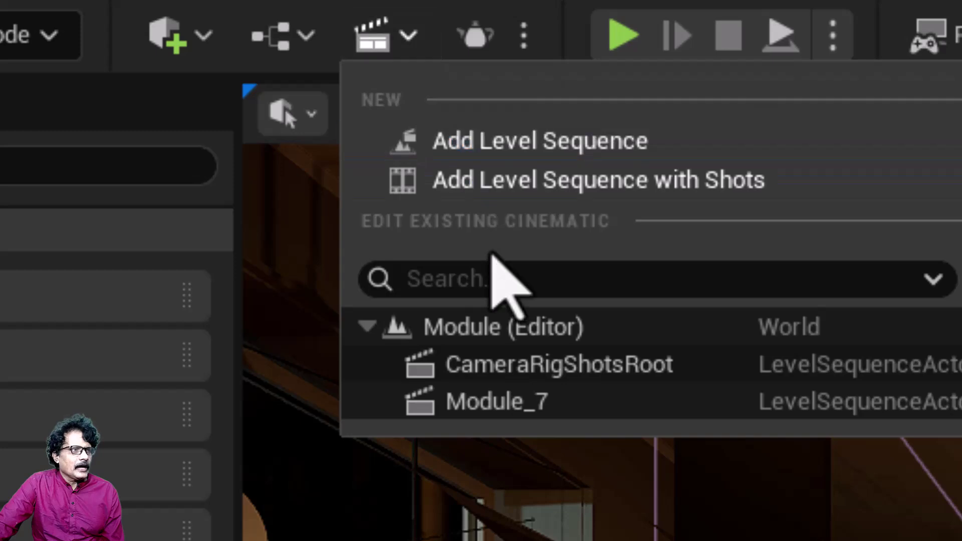
{"action": "left_click", "coordinate": [511, 371]}
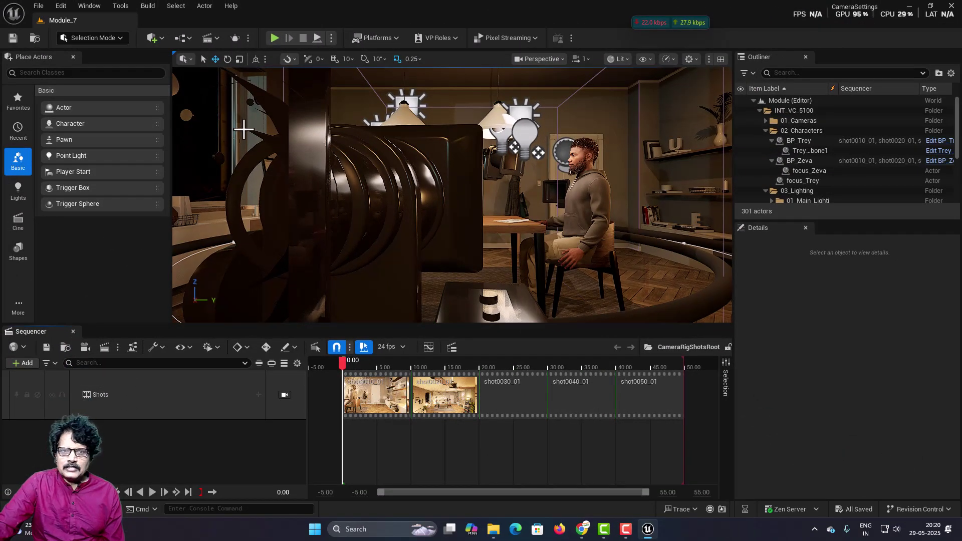
{"action": "left_click", "coordinate": [284, 396]}
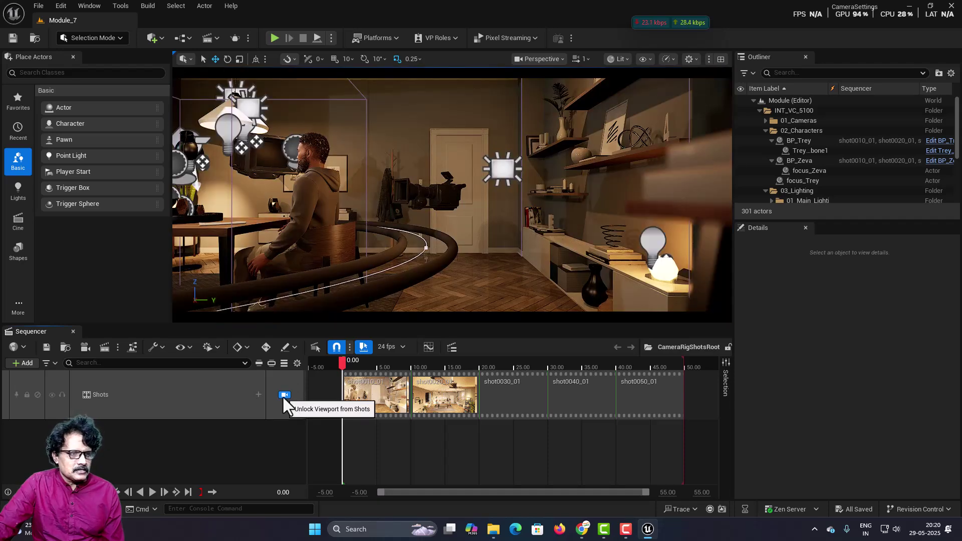
{"action": "left_click", "coordinate": [283, 396]}
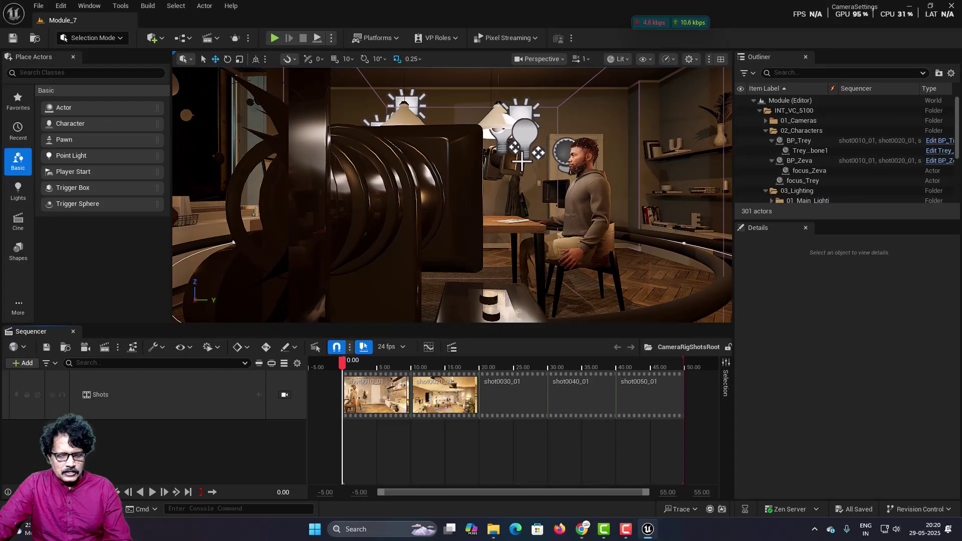
- Examine the Module_7 scene from outside the room, including the night backdrop and the building's exterior
{"action": "scroll", "coordinate": [522, 161], "scroll_direction": "down", "scroll_amount": 15}
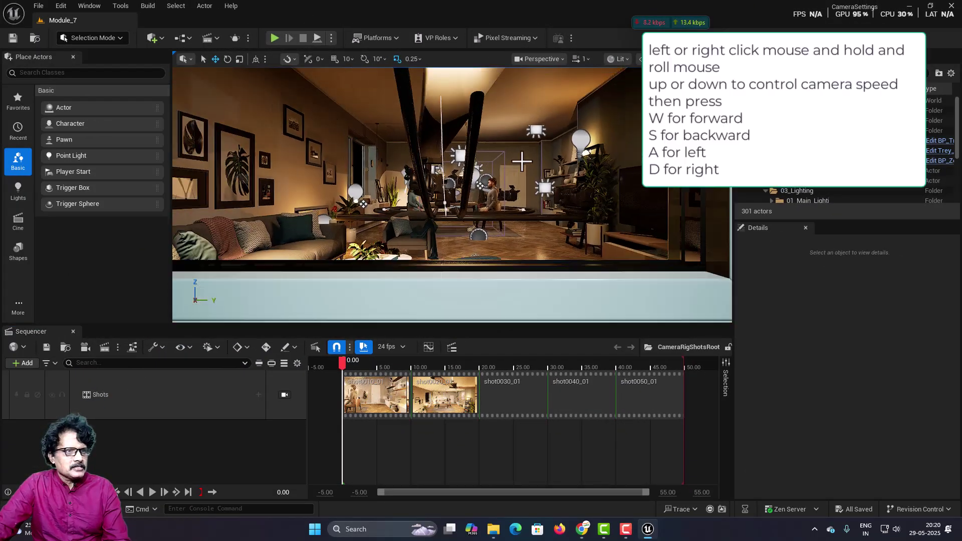
{"action": "right_click_drag", "start_coordinate": [522, 162], "coordinate": [273, 146]}
{"action": "key", "text": "w"}
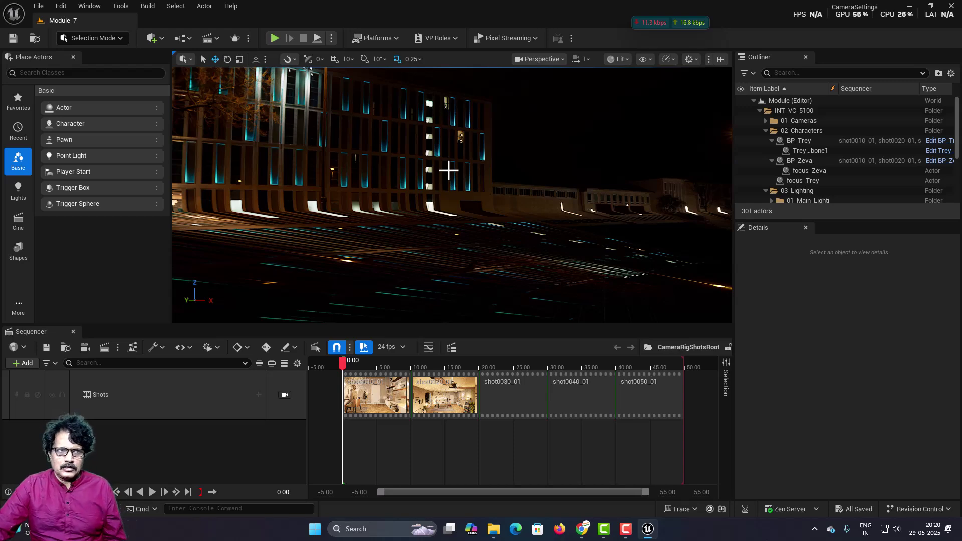
{"action": "right_click_drag", "start_coordinate": [428, 166], "coordinate": [587, 195]}
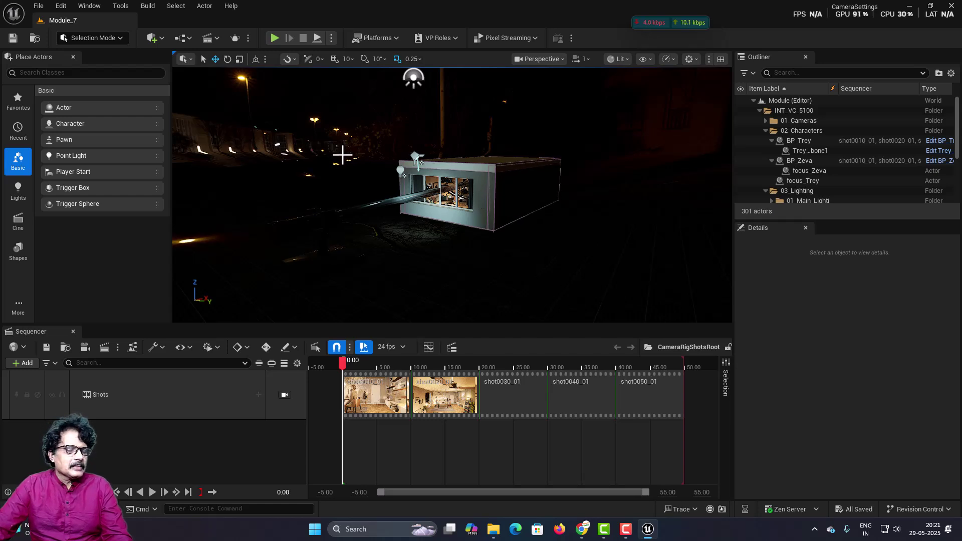
{"action": "right_click_drag", "start_coordinate": [342, 155], "coordinate": [172, 142]}
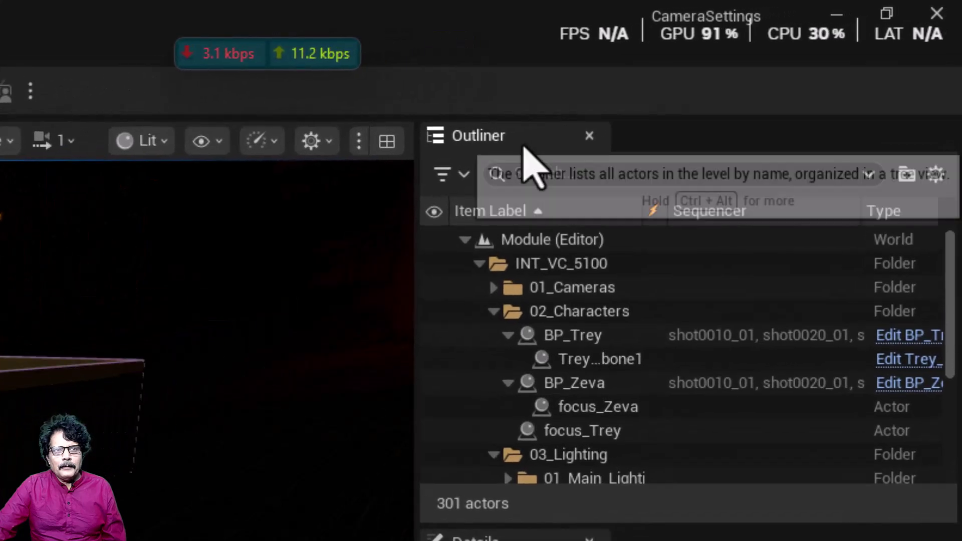
- Delete the HDRIBackdrop actor from the 03_Backdrop folder inside 03_Lighting
{"action": "left_click", "coordinate": [525, 240]}
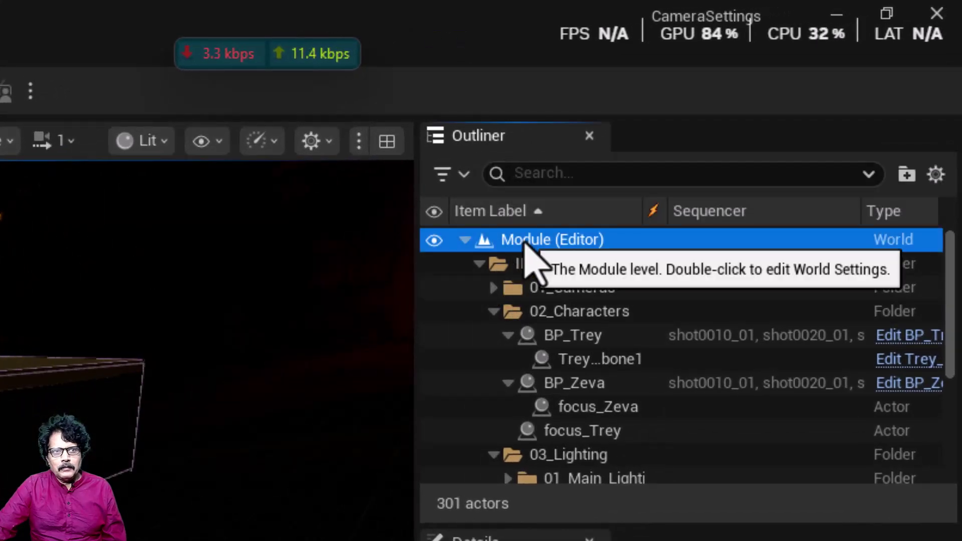
{"action": "left_click", "coordinate": [464, 240]}
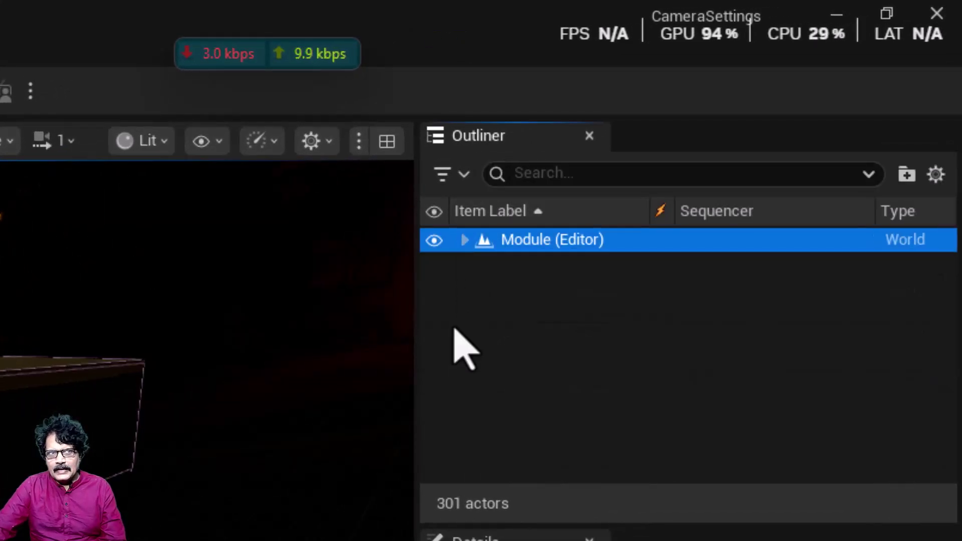
{"action": "left_click", "coordinate": [465, 240]}
{"action": "left_click", "coordinate": [479, 264]}
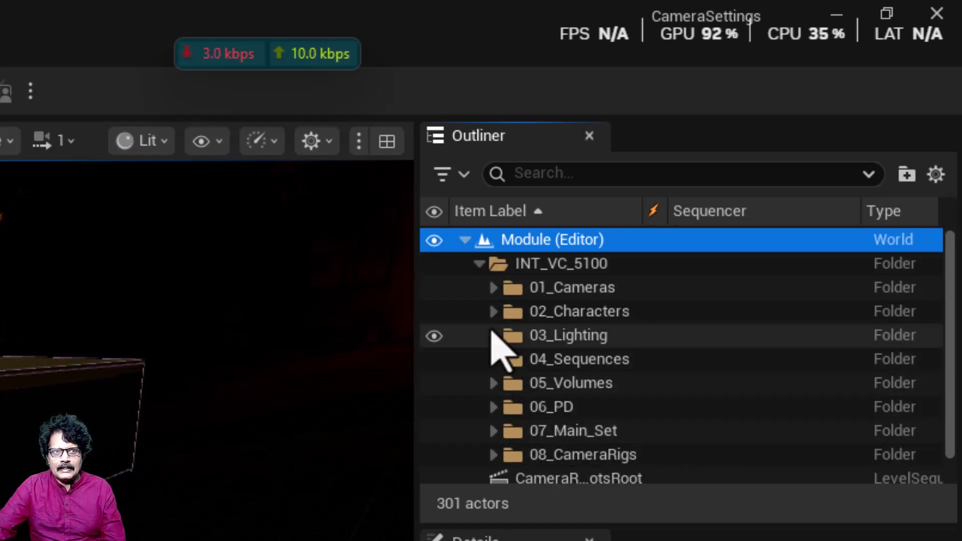
{"action": "left_click", "coordinate": [492, 335]}
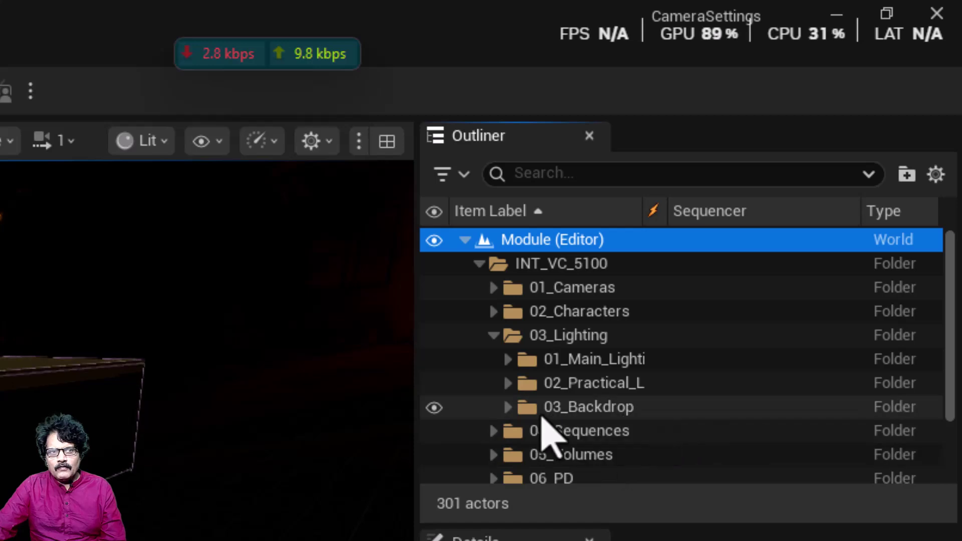
{"action": "left_click", "coordinate": [625, 416]}
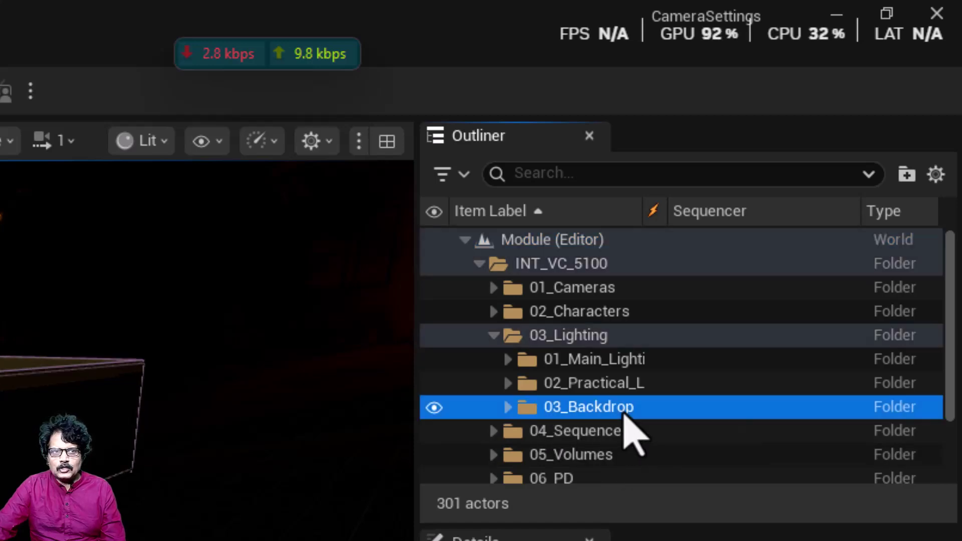
{"action": "left_click", "coordinate": [508, 408]}
{"action": "left_click", "coordinate": [594, 433]}
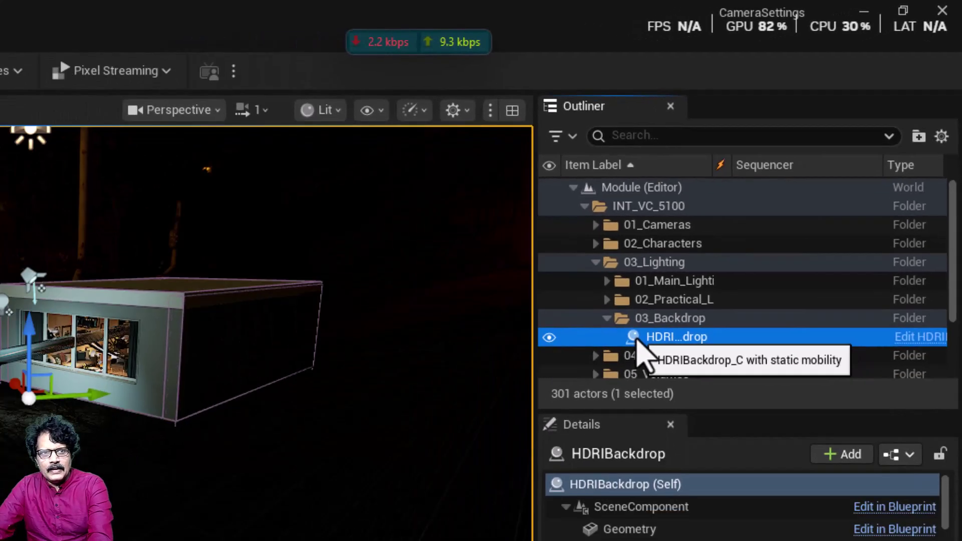
{"action": "key", "text": "Delete"}
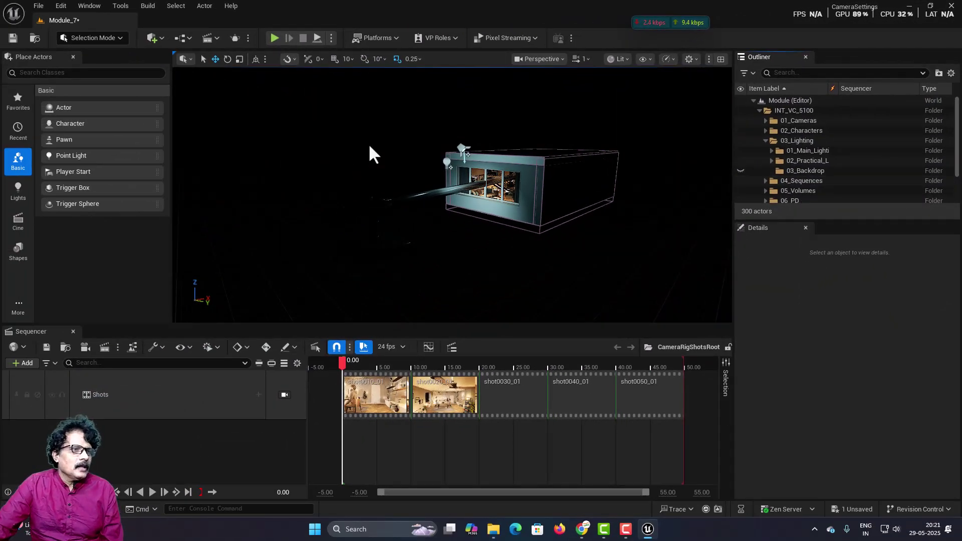
- Add a new HDRI Backdrop actor from the Lights category to the Module_7 level
{"action": "right_click_drag", "start_coordinate": [368, 143], "coordinate": [420, 163]}
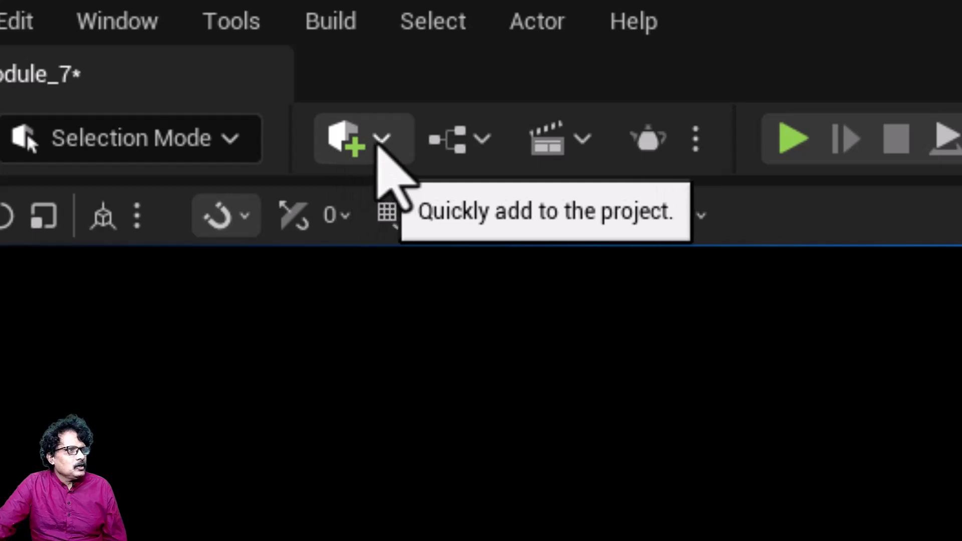
{"action": "left_click", "coordinate": [384, 138]}
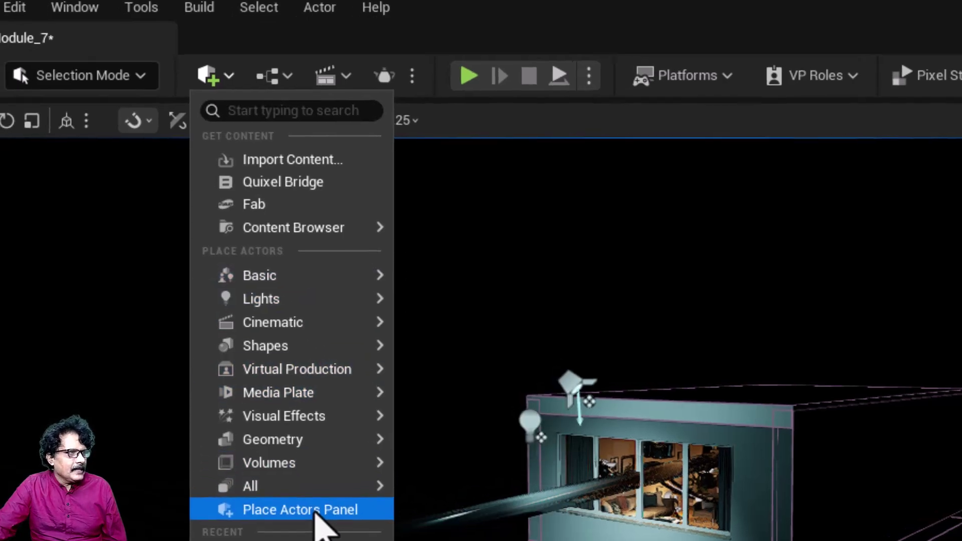
{"action": "left_click", "coordinate": [317, 511]}
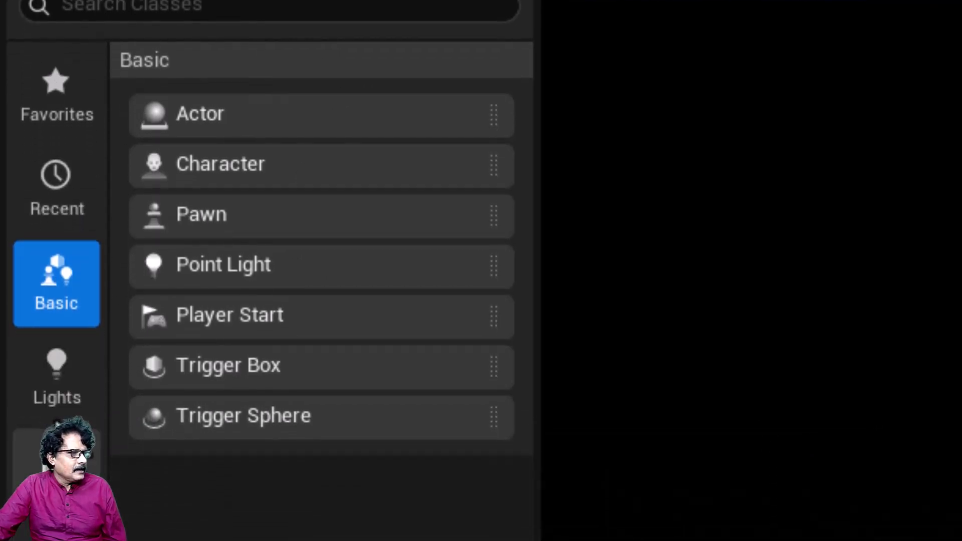
{"action": "left_click", "coordinate": [56, 395]}
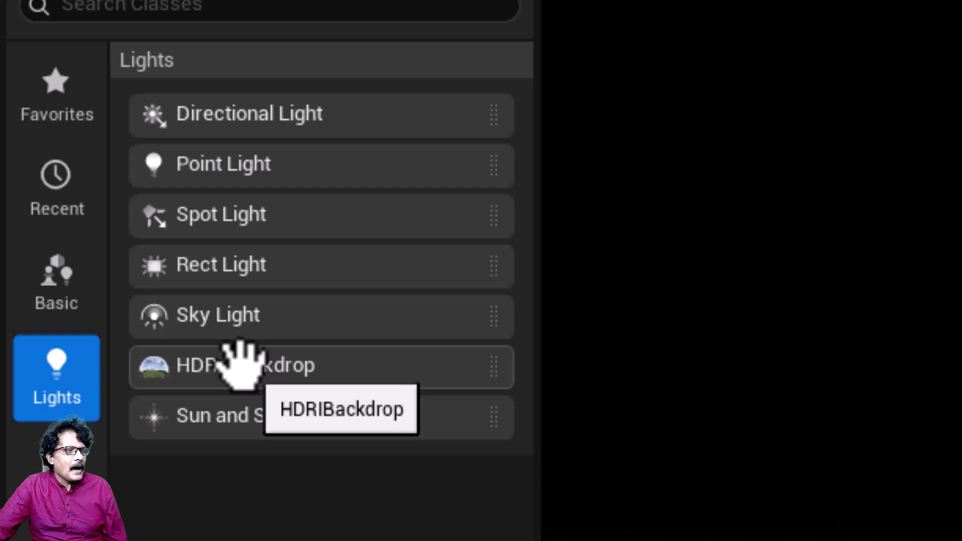
{"action": "left_click_drag", "start_coordinate": [242, 363], "coordinate": [415, 221]}
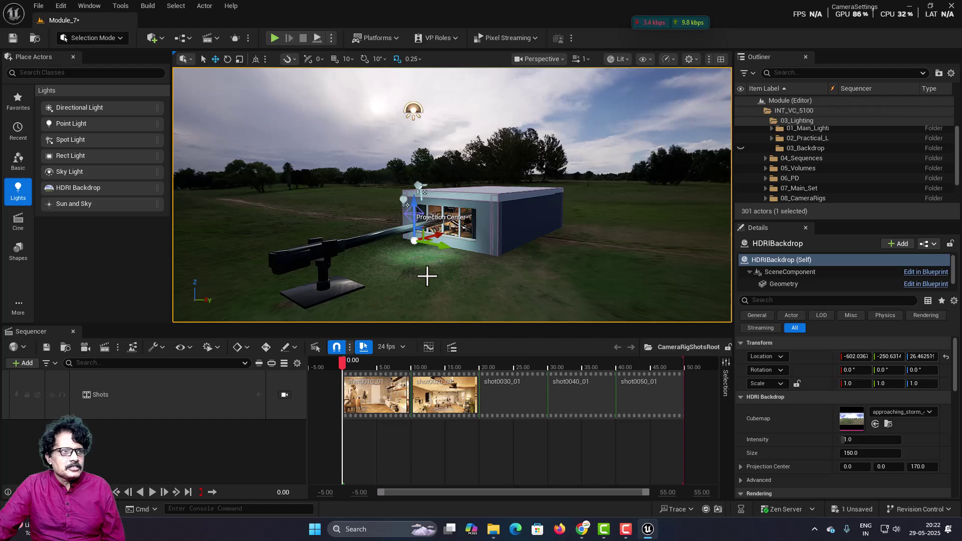
- Reset the new HDRIBackdrop's location to its default and frame the whole dome in the viewport
{"action": "right_click_drag", "start_coordinate": [452, 274], "coordinate": [481, 272]}
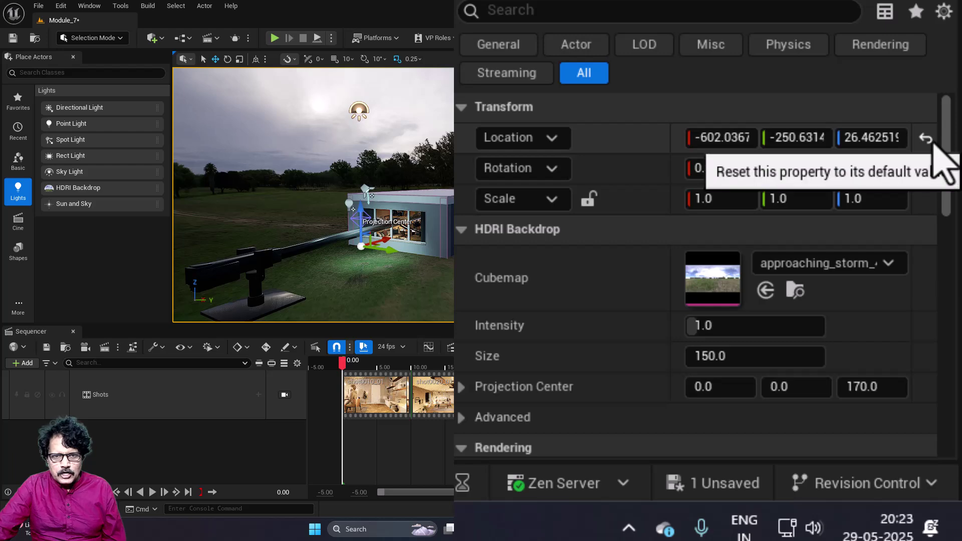
{"action": "left_click", "coordinate": [927, 140]}
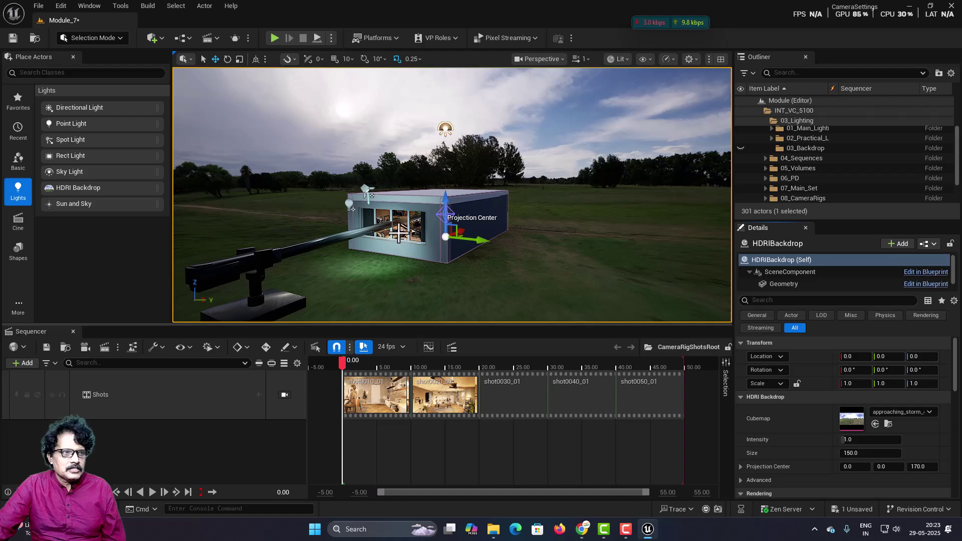
{"action": "key", "text": "f"}
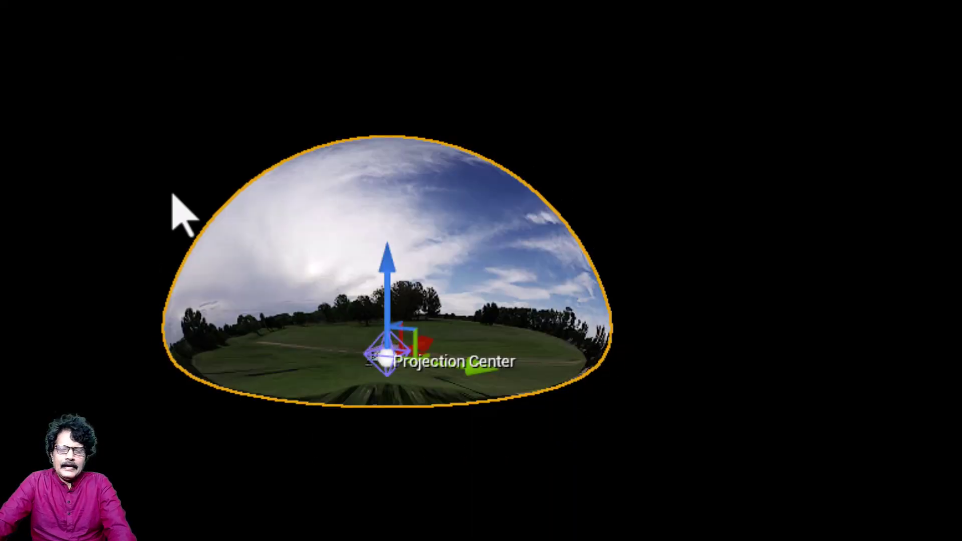
{"action": "scroll", "coordinate": [539, 389], "scroll_direction": "up", "scroll_amount": 1}
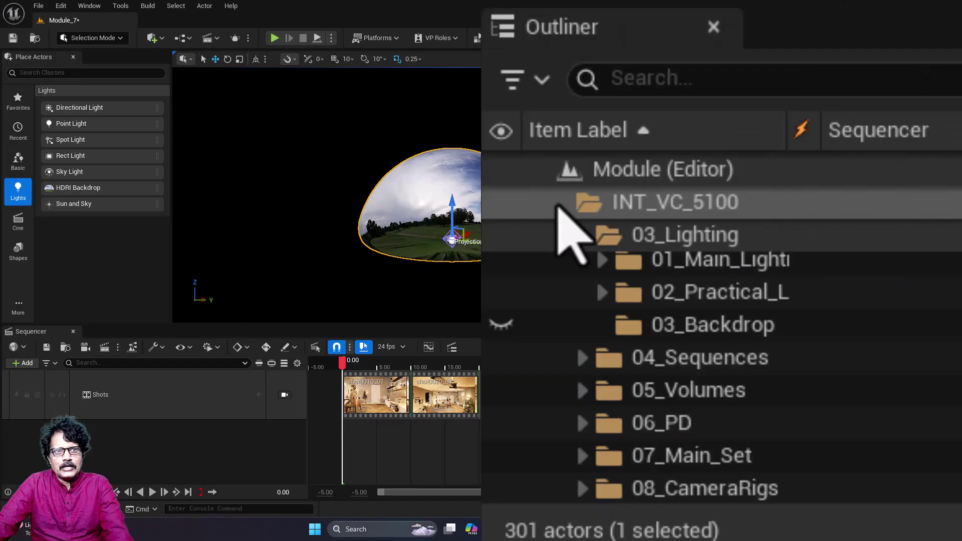
- Focus the viewport on BP_Trey in the 02_Characters folder and examine the backdrop from inside the room
{"action": "left_click", "coordinate": [790, 111]}
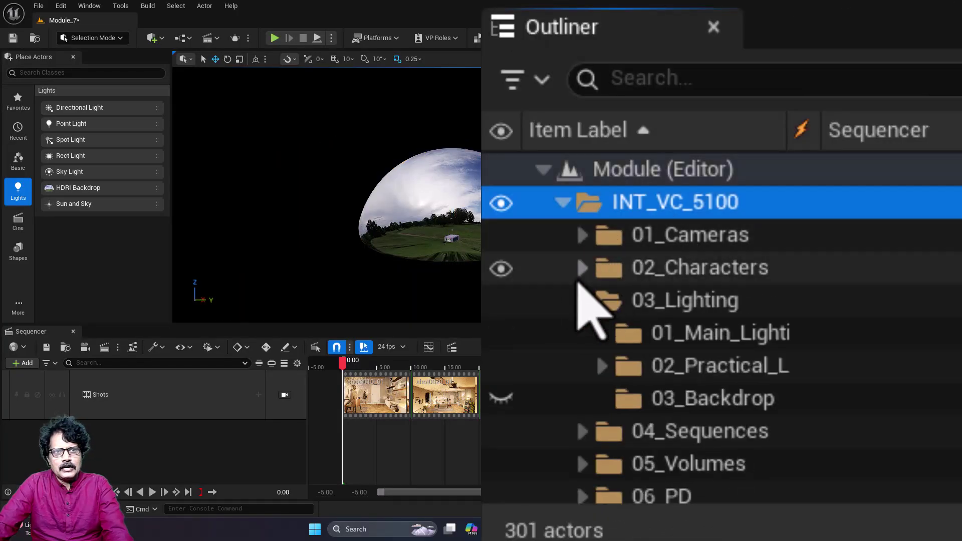
{"action": "left_click", "coordinate": [582, 268]}
{"action": "left_click", "coordinate": [711, 303]}
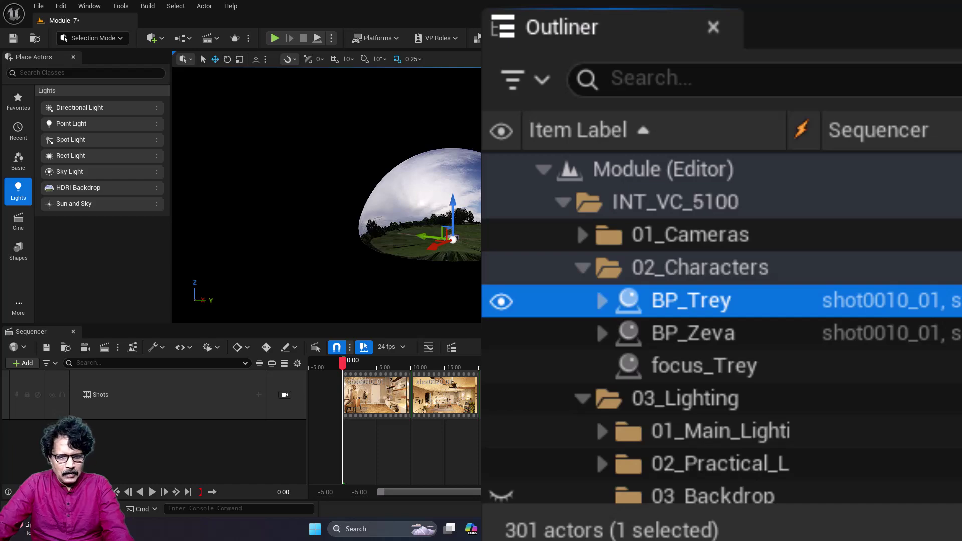
{"action": "key", "text": "f"}
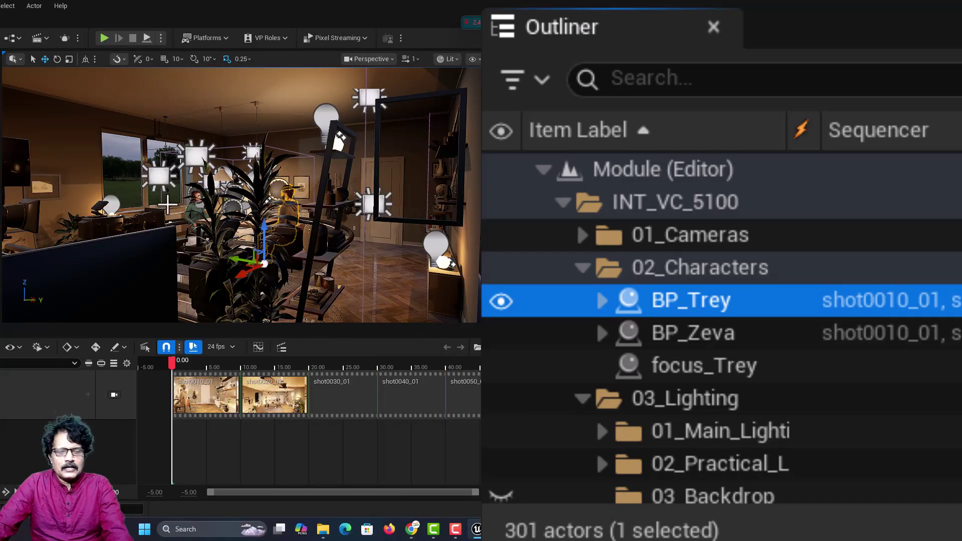
{"action": "right_click_drag", "start_coordinate": [173, 209], "coordinate": [476, 228]}
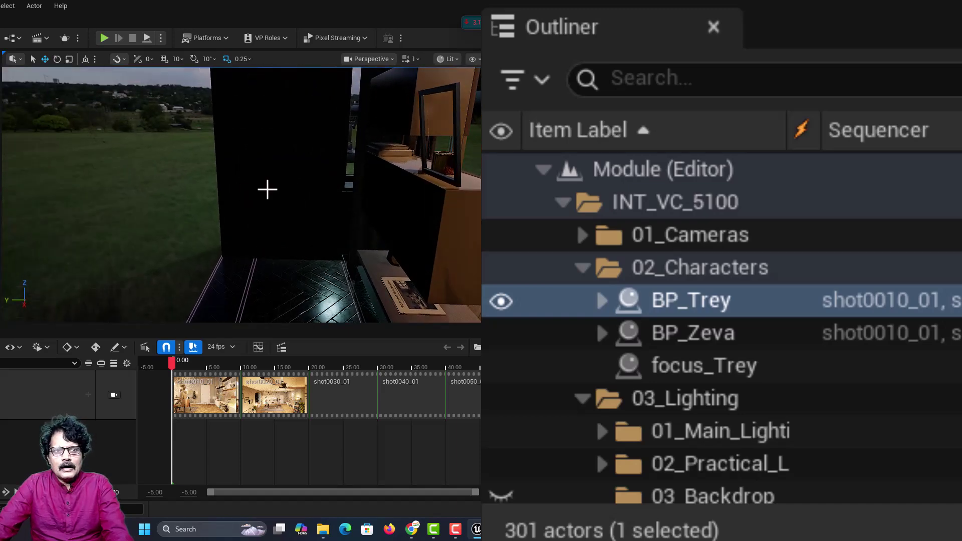
- Move the HDRIBackdrop actor into the 03_Backdrop folder inside 03_Lighting
{"action": "scroll", "coordinate": [737, 401], "scroll_direction": "down", "scroll_amount": 1}
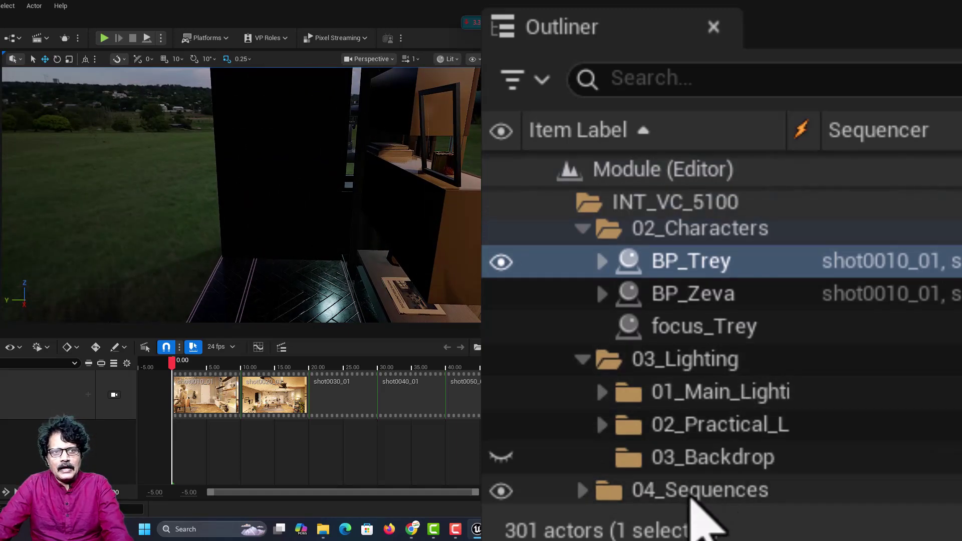
{"action": "left_click", "coordinate": [692, 458]}
{"action": "scroll", "coordinate": [691, 460], "scroll_direction": "down", "scroll_amount": 3}
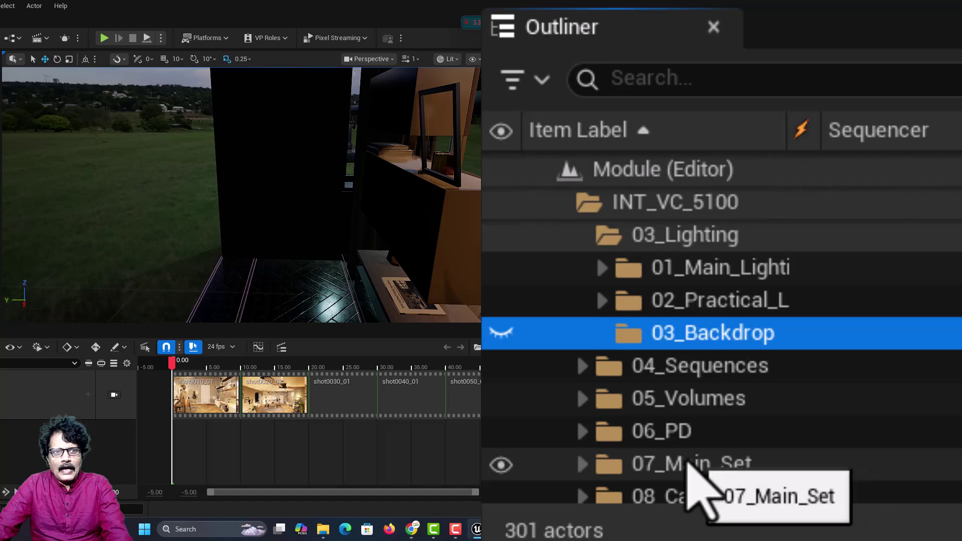
{"action": "scroll", "coordinate": [722, 371], "scroll_direction": "down", "scroll_amount": 3}
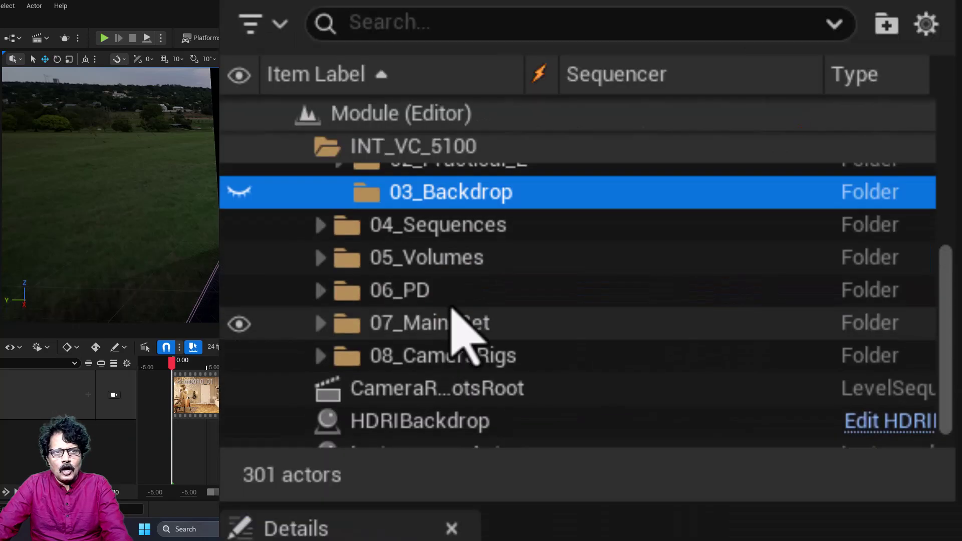
{"action": "scroll", "coordinate": [401, 371], "scroll_direction": "down", "scroll_amount": 1}
{"action": "left_click", "coordinate": [377, 404]}
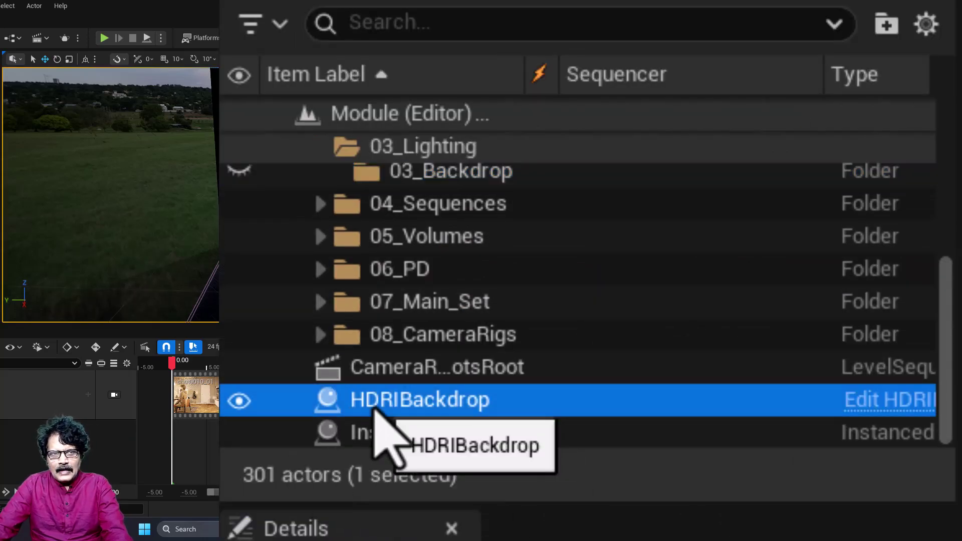
{"action": "right_click", "coordinate": [375, 408]}
{"action": "mouse_move", "coordinate": [646, 476]}
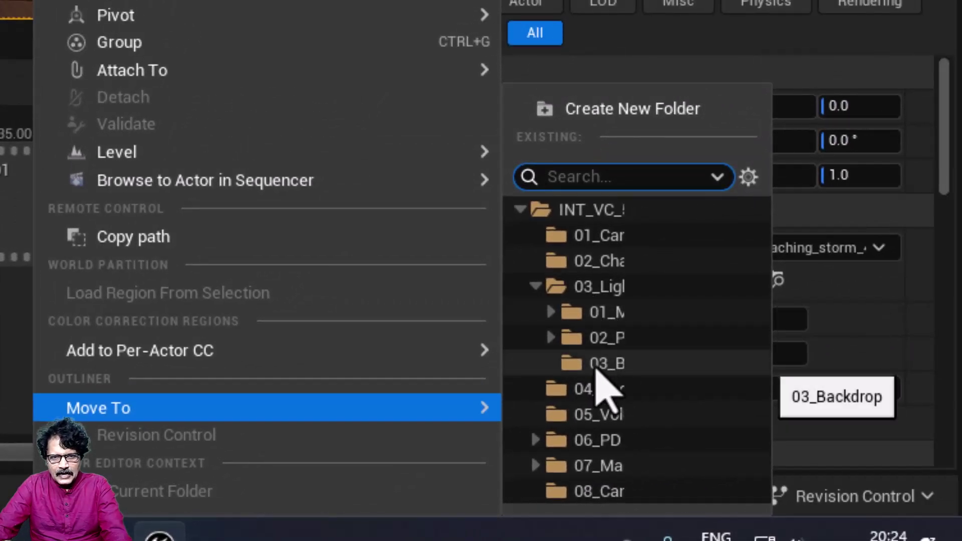
{"action": "left_click", "coordinate": [599, 365]}
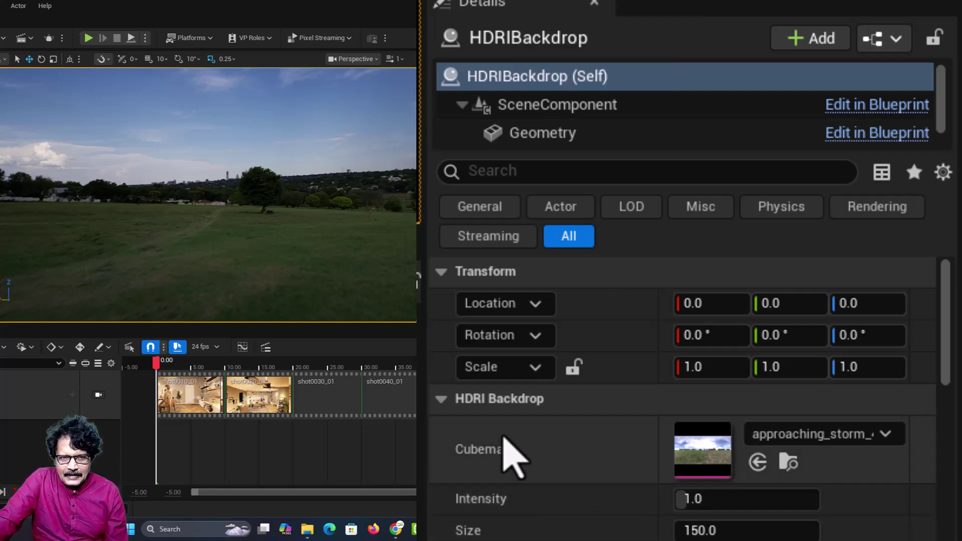
- Try the autumn_hockey_4k and circus_maximus_2_4k cubemaps on the HDRIBackdrop and view each around the building
{"action": "left_click", "coordinate": [887, 435]}
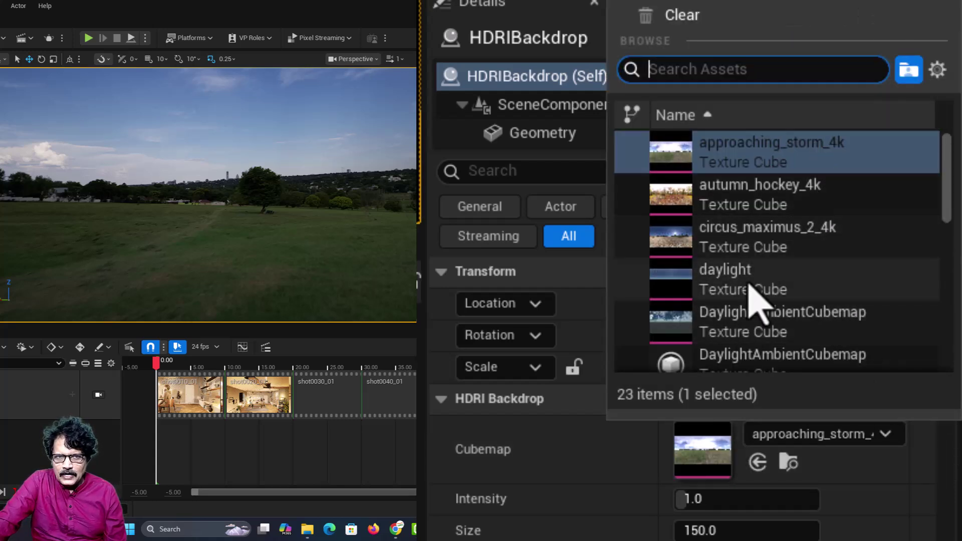
{"action": "left_click", "coordinate": [740, 210]}
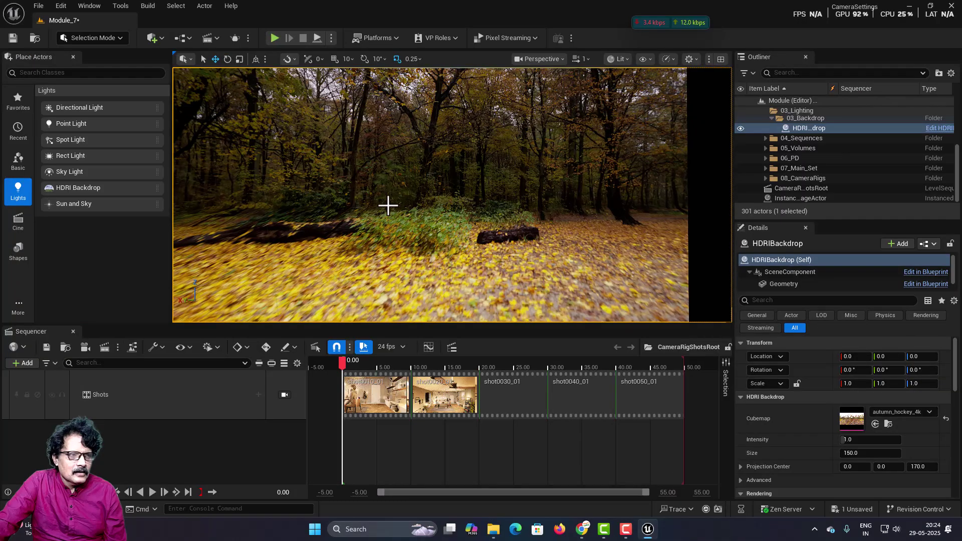
{"action": "mouse_move", "coordinate": [388, 205]}
{"action": "right_mouse_down"}
{"action": "mouse_move", "coordinate": [421, 205]}
{"action": "mouse_move", "coordinate": [395, 207]}
{"action": "right_mouse_up"}
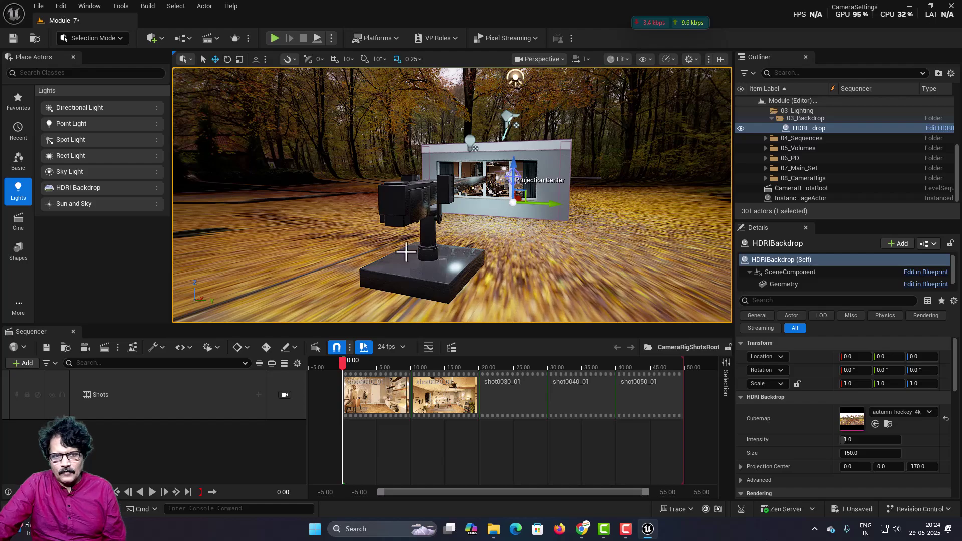
{"action": "left_click", "coordinate": [929, 412]}
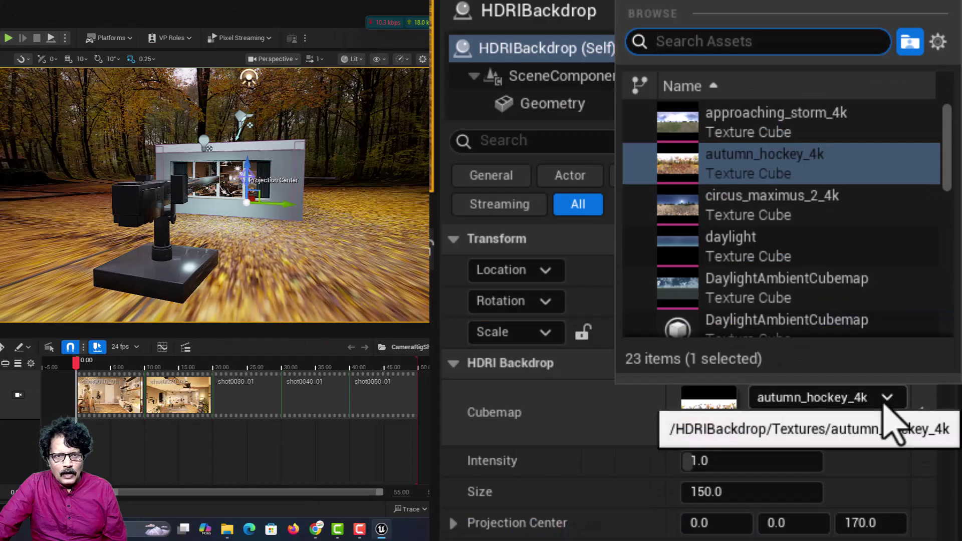
{"action": "left_click", "coordinate": [757, 221]}
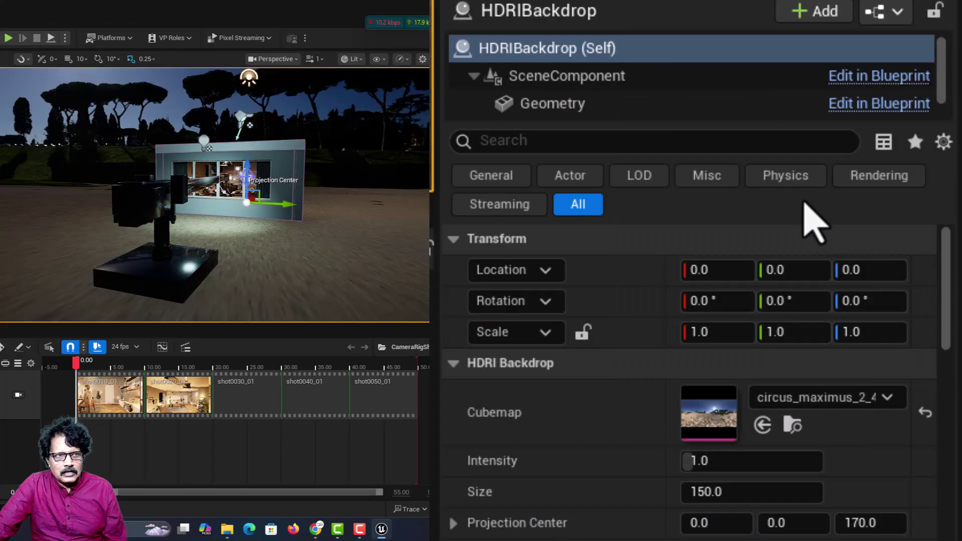
{"action": "right_click_drag", "start_coordinate": [334, 240], "coordinate": [240, 244]}
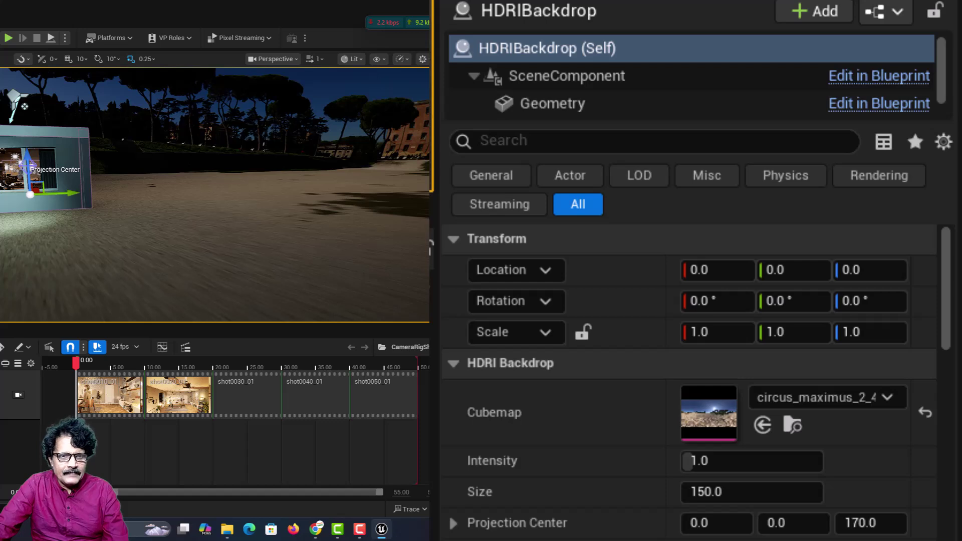
- Try the daylight and HDR_Free_City_Night_Lights_Ref cubemaps on the HDRIBackdrop
{"action": "left_click", "coordinate": [888, 398]}
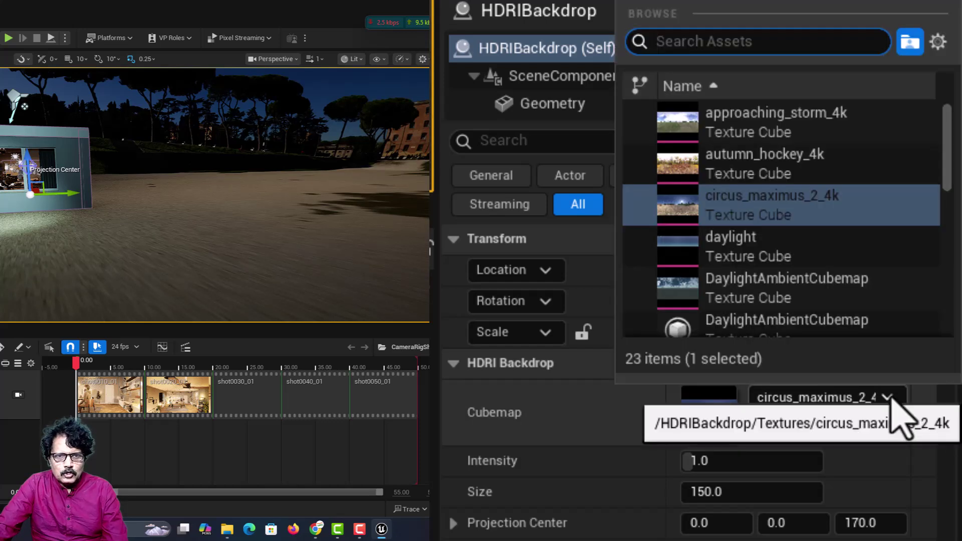
{"action": "left_click", "coordinate": [827, 244]}
{"action": "scroll", "coordinate": [789, 250], "scroll_direction": "down", "scroll_amount": 5}
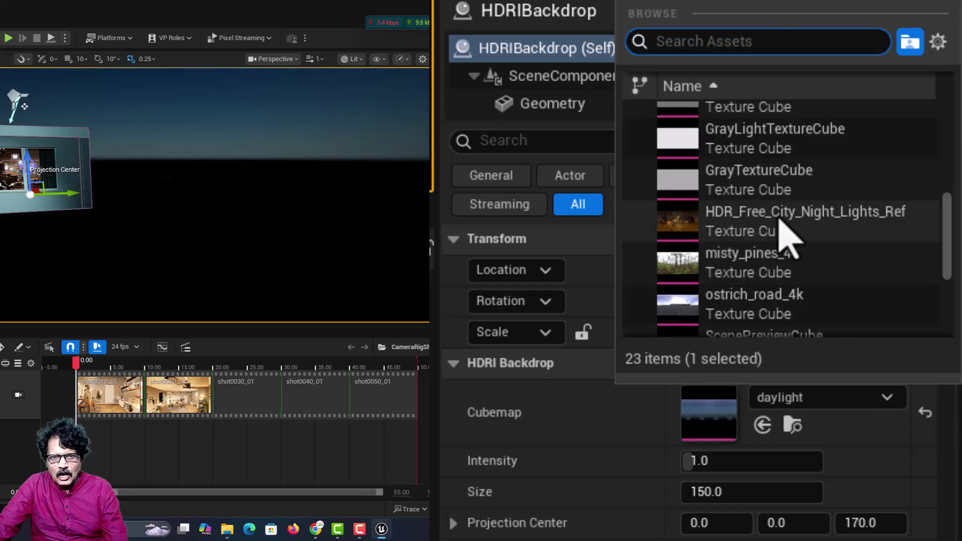
{"action": "double_click", "coordinate": [780, 221]}
{"action": "right_click_drag", "start_coordinate": [313, 239], "coordinate": [211, 243]}
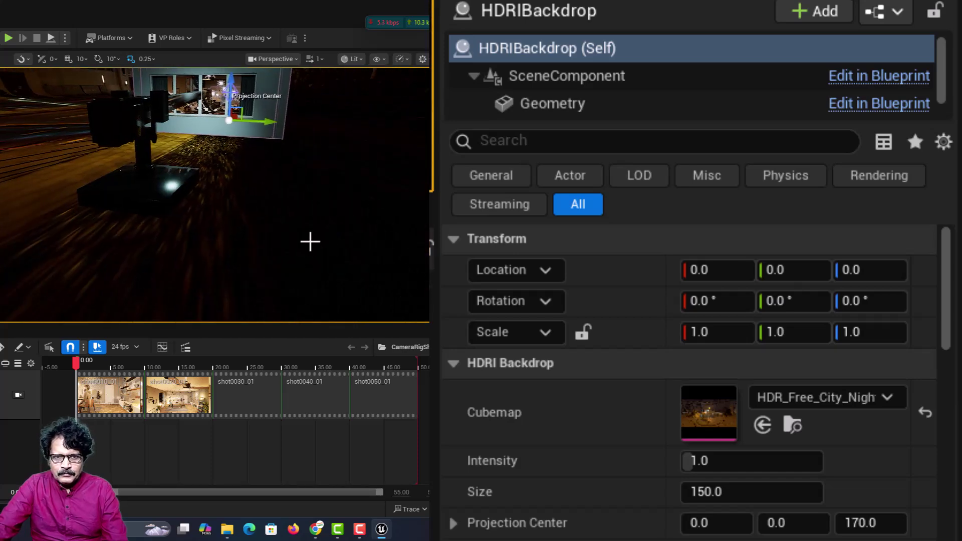
- Set the HDRIBackdrop's cubemap to approaching_storm_4k and inspect the surroundings from around the building
{"action": "left_click", "coordinate": [884, 398]}
{"action": "scroll", "coordinate": [842, 281], "scroll_direction": "up", "scroll_amount": 3}
{"action": "scroll", "coordinate": [831, 247], "scroll_direction": "up", "scroll_amount": 6}
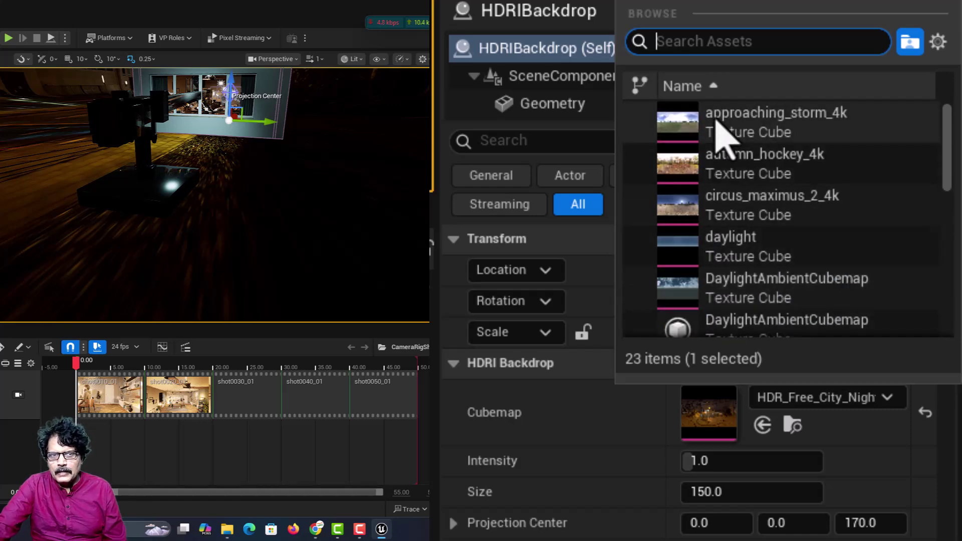
{"action": "left_click", "coordinate": [730, 126]}
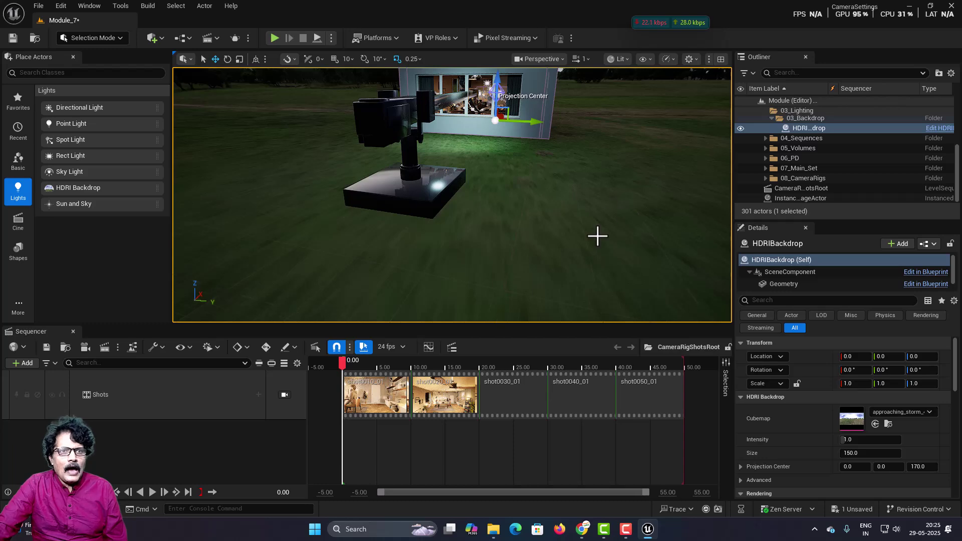
{"action": "right_click_drag", "start_coordinate": [452, 200], "coordinate": [428, 227]}
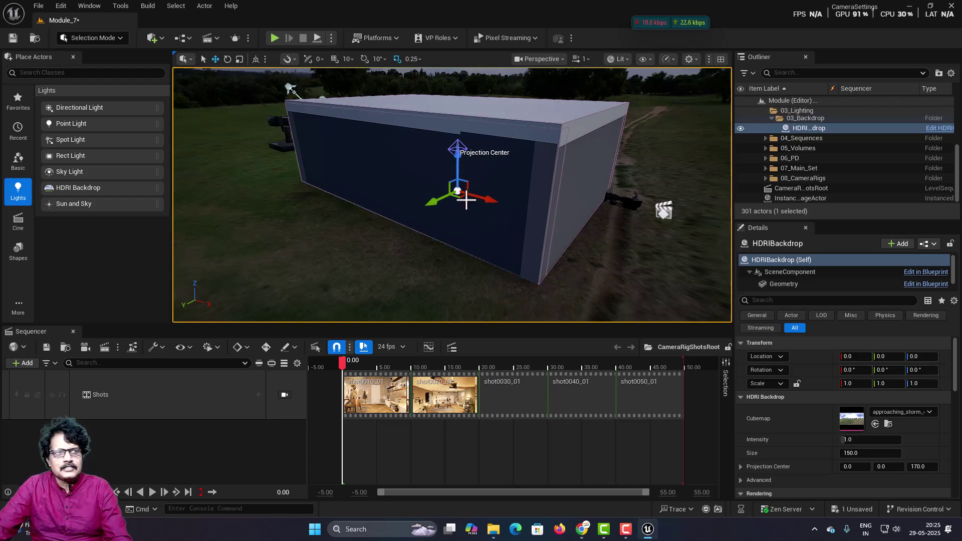
{"action": "right_click_drag", "start_coordinate": [470, 197], "coordinate": [455, 224]}
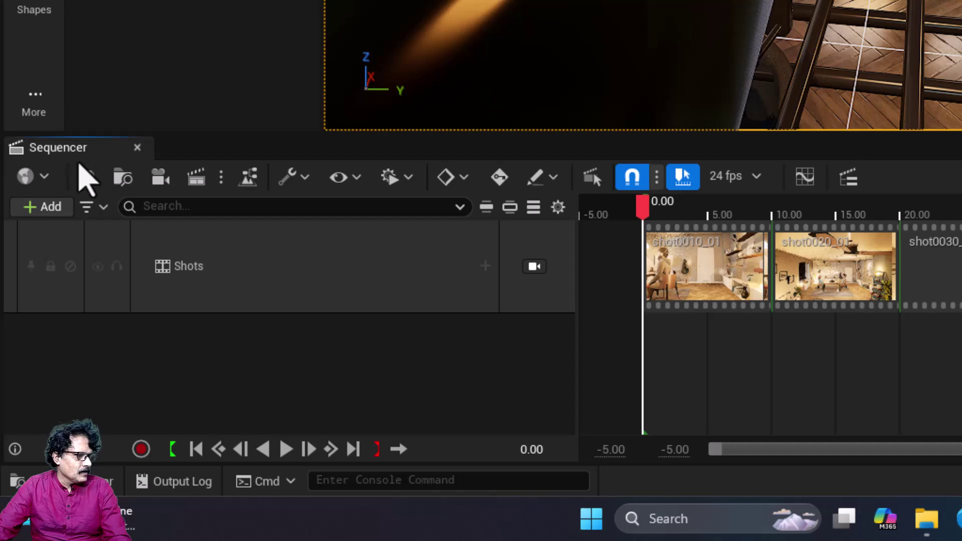
- Lock the viewport to the Shots track, scrub to about 5.2 seconds and toggle Game View
{"action": "left_click", "coordinate": [534, 267]}
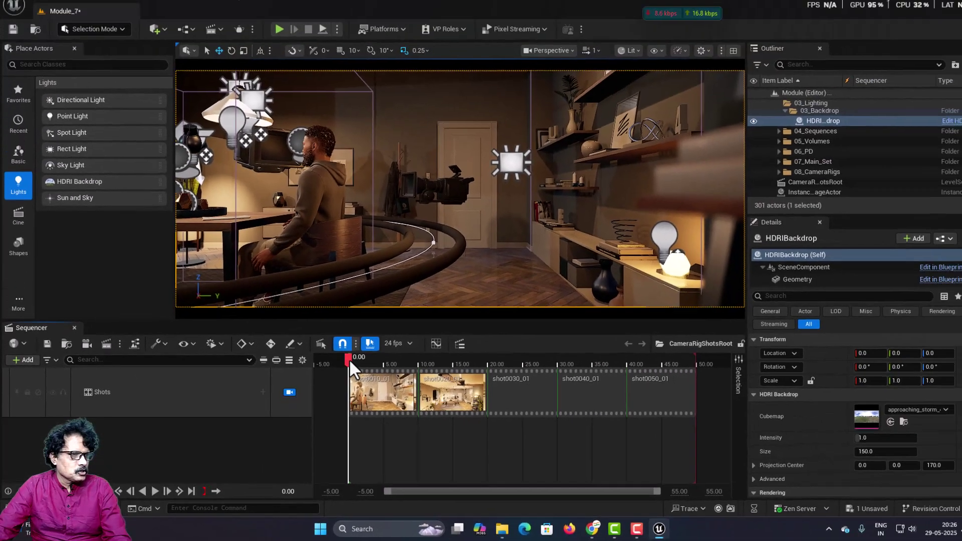
{"action": "left_click_drag", "start_coordinate": [646, 209], "coordinate": [657, 209]}
{"action": "left_click_drag", "start_coordinate": [350, 363], "coordinate": [378, 362]}
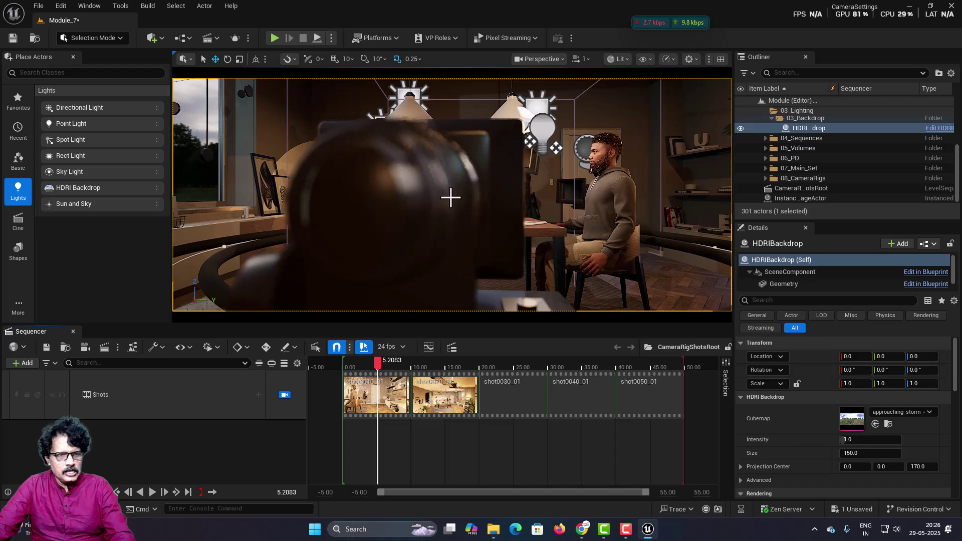
{"action": "key", "text": "g"}
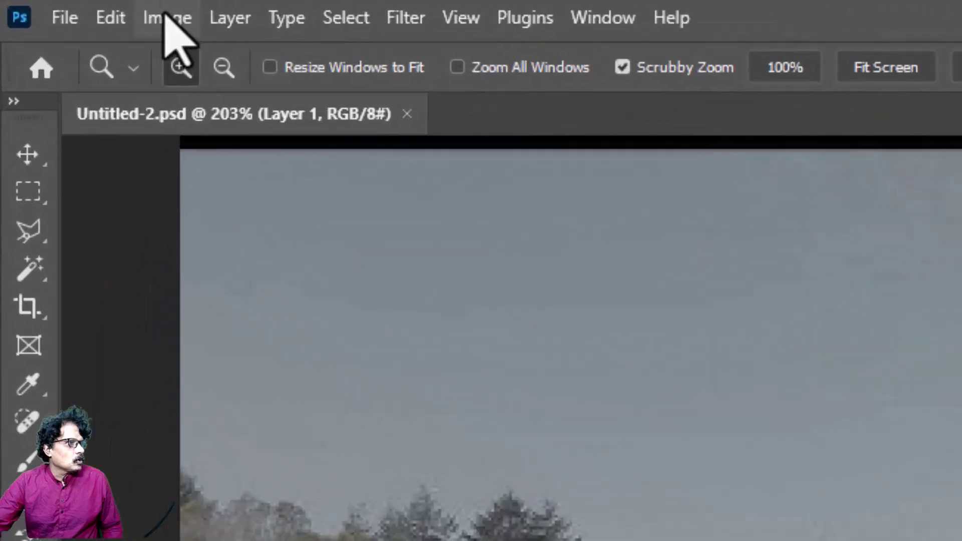
{"action": "left_click", "coordinate": [167, 19]}
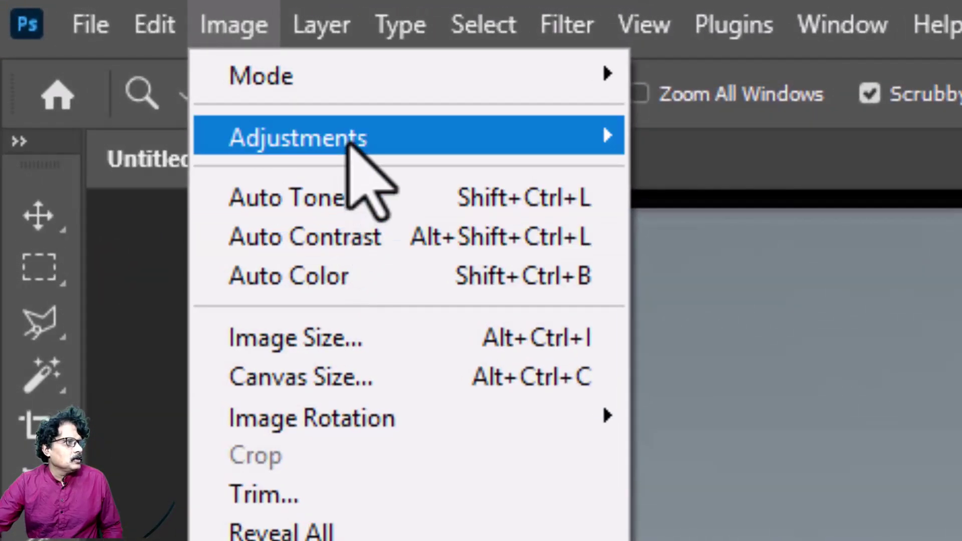
{"action": "mouse_move", "coordinate": [250, 100]}
{"action": "left_click", "coordinate": [737, 214]}
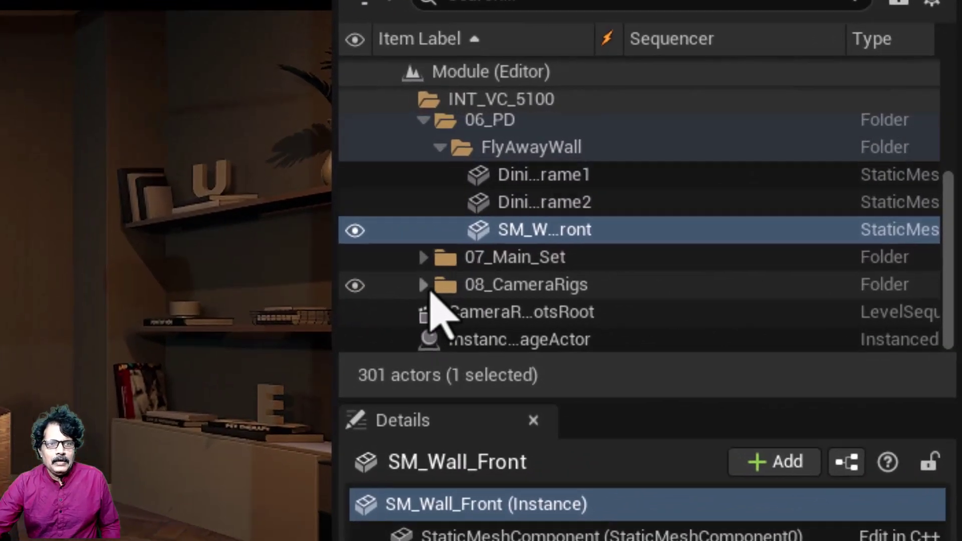
- Select Cam_Rig01 in the 08_CameraRigs folder and bring up the Film section of its Post Process settings
{"action": "left_click", "coordinate": [765, 185]}
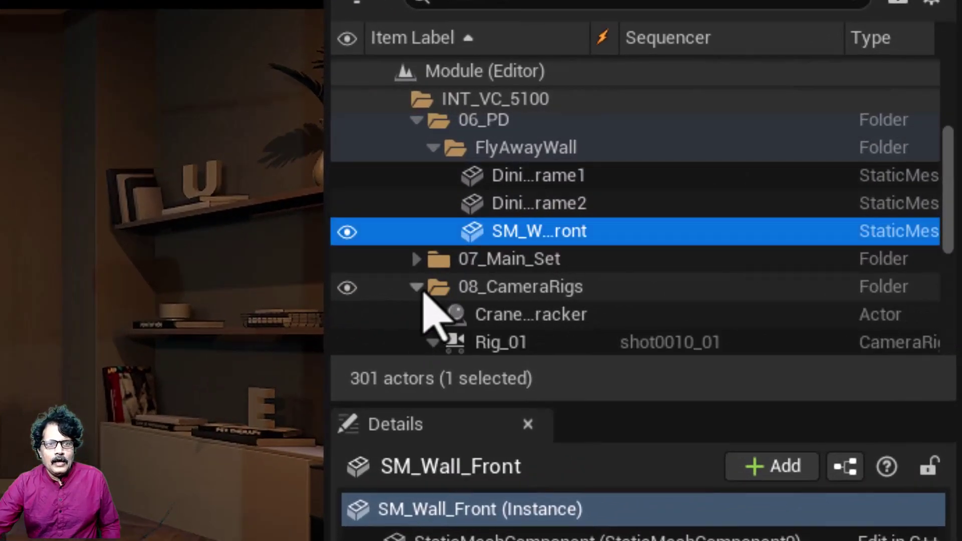
{"action": "scroll", "coordinate": [655, 311], "scroll_direction": "down", "scroll_amount": 5}
{"action": "left_click", "coordinate": [533, 238]}
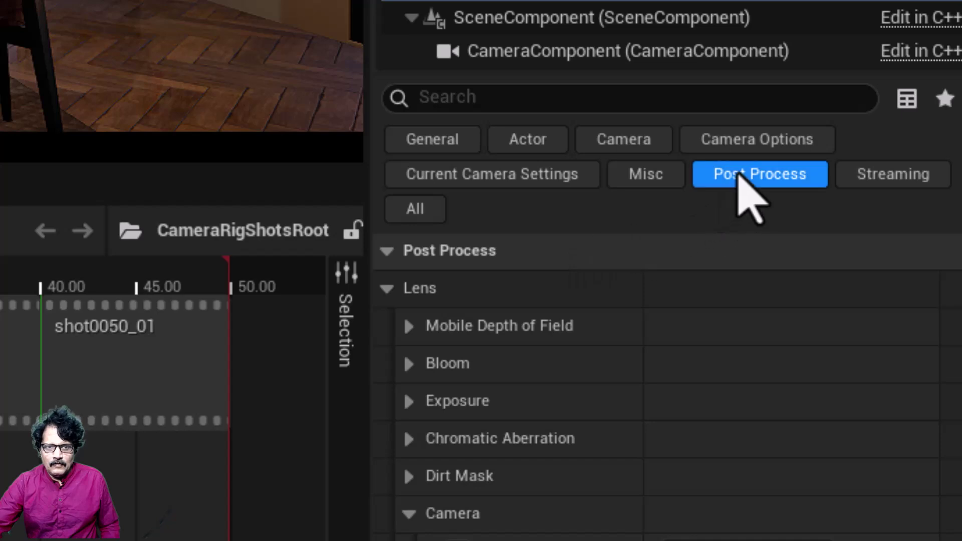
{"action": "scroll", "coordinate": [646, 297], "scroll_direction": "down", "scroll_amount": 2}
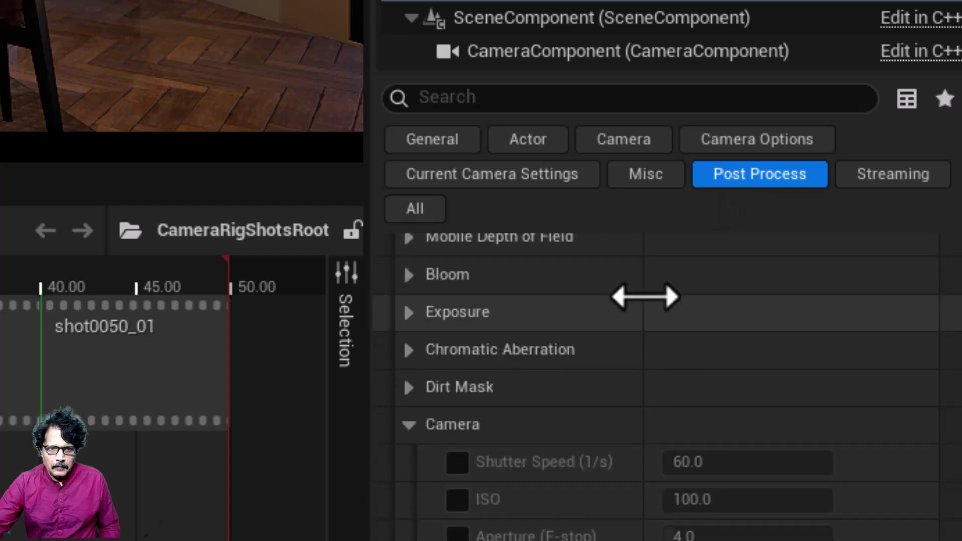
{"action": "scroll", "coordinate": [645, 297], "scroll_direction": "up", "scroll_amount": 2}
{"action": "scroll", "coordinate": [645, 296], "scroll_direction": "down", "scroll_amount": 7}
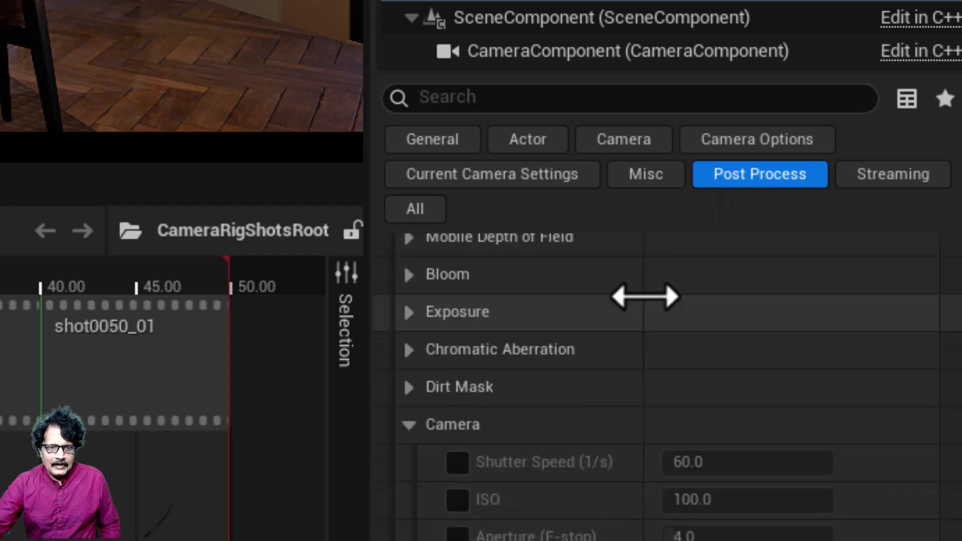
{"action": "scroll", "coordinate": [645, 296], "scroll_direction": "down", "scroll_amount": 12}
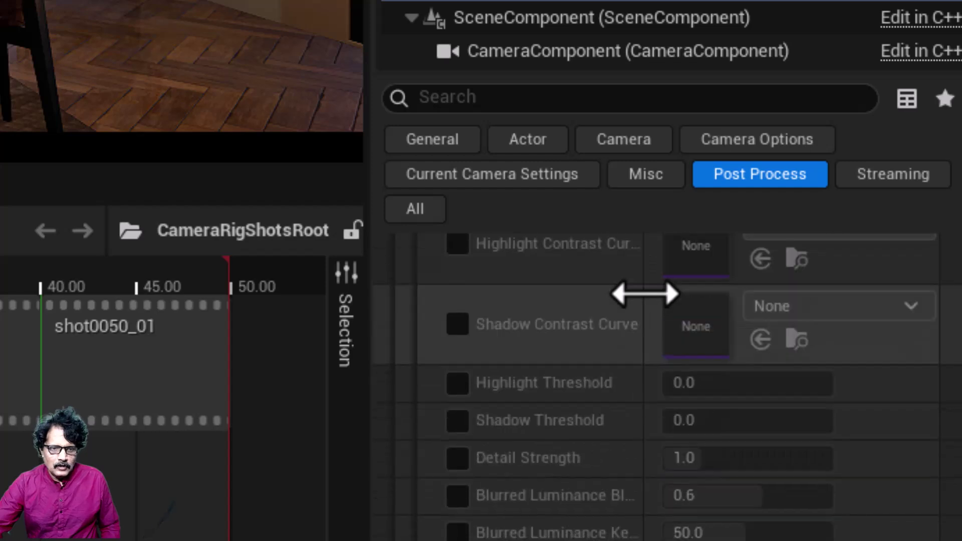
{"action": "scroll", "coordinate": [645, 292], "scroll_direction": "down", "scroll_amount": 12}
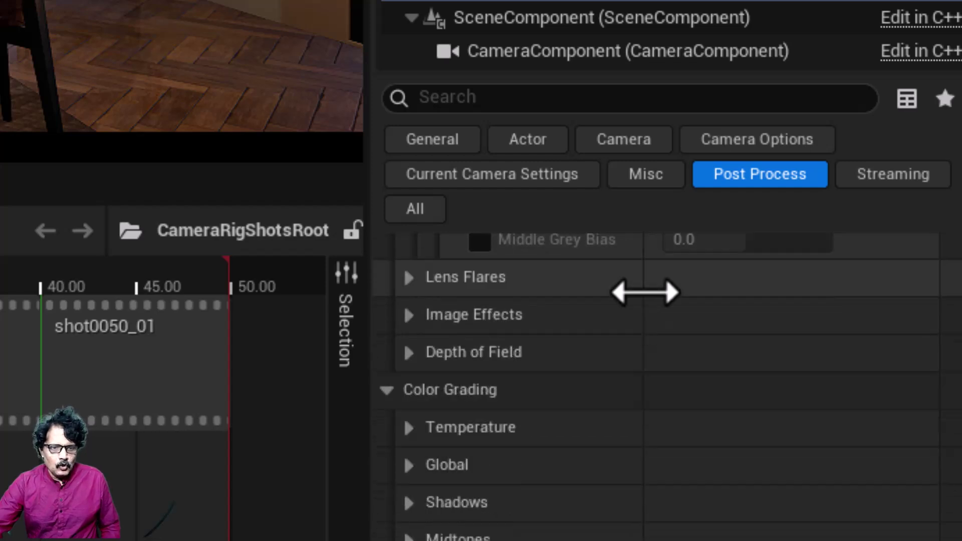
{"action": "scroll", "coordinate": [645, 293], "scroll_direction": "down", "scroll_amount": 5}
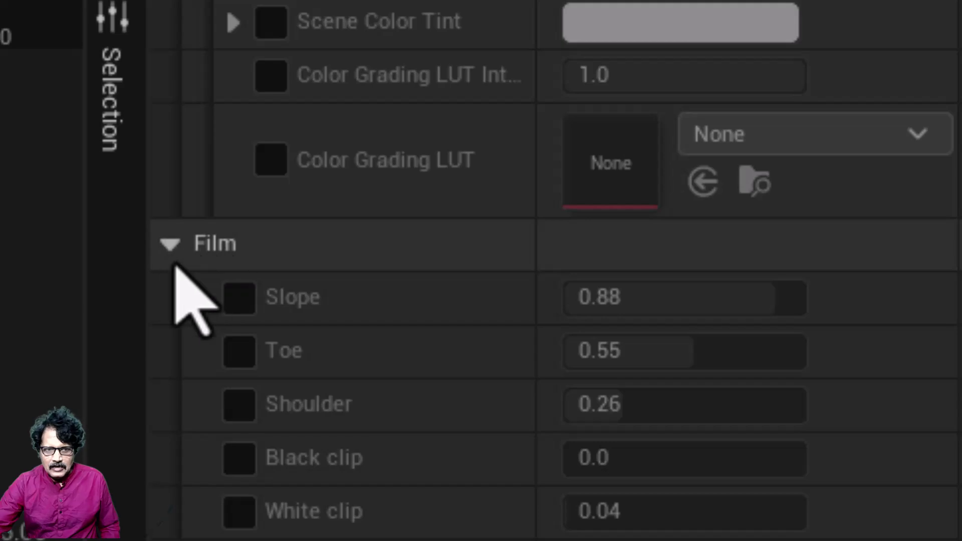
{"action": "left_click", "coordinate": [171, 246]}
{"action": "left_click", "coordinate": [172, 245]}
{"action": "scroll", "coordinate": [396, 310], "scroll_direction": "down", "scroll_amount": 3}
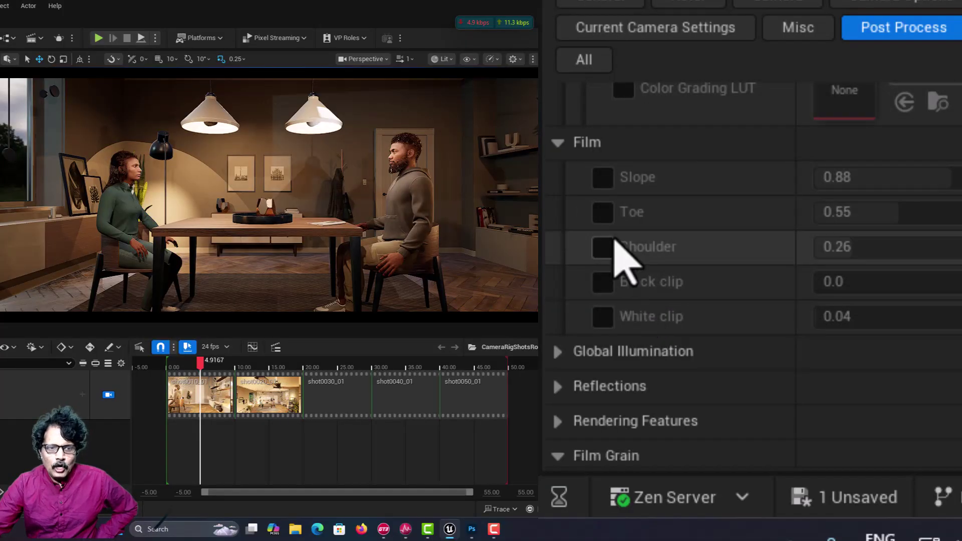
- Enable the Toe and Shoulder overrides in Cam_Rig01's Film settings and set both to 0.0
{"action": "left_click", "coordinate": [605, 215]}
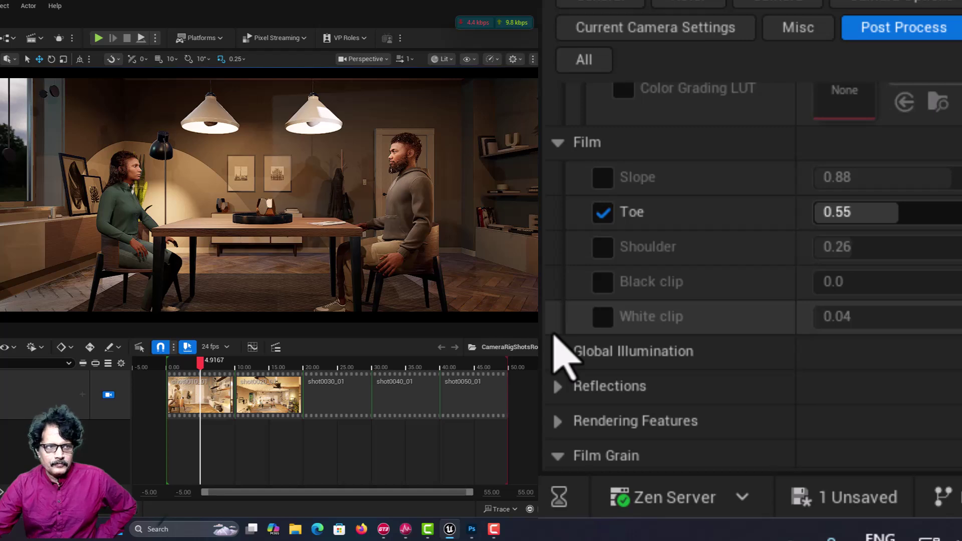
{"action": "left_click", "coordinate": [826, 215]}
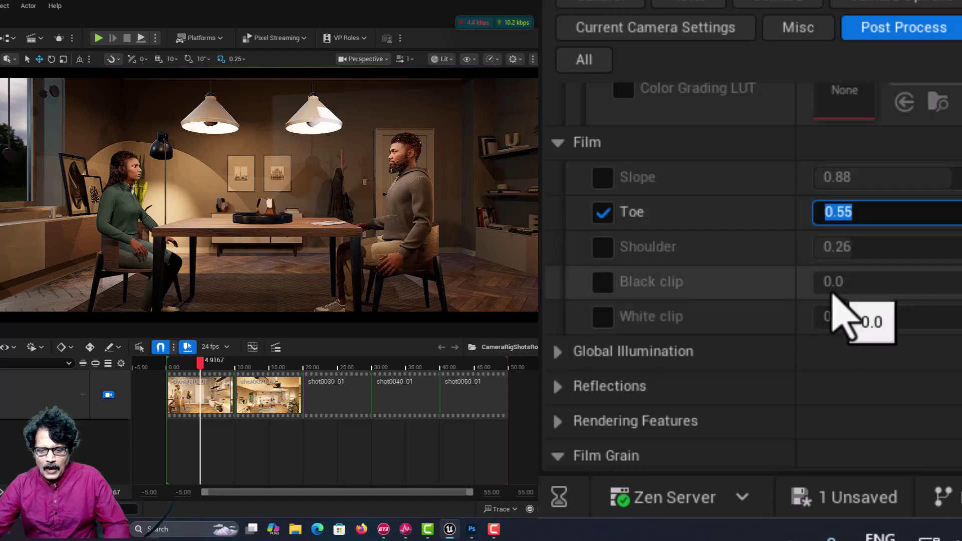
{"action": "type", "text": "0.0"}
{"action": "key", "text": "Return"}
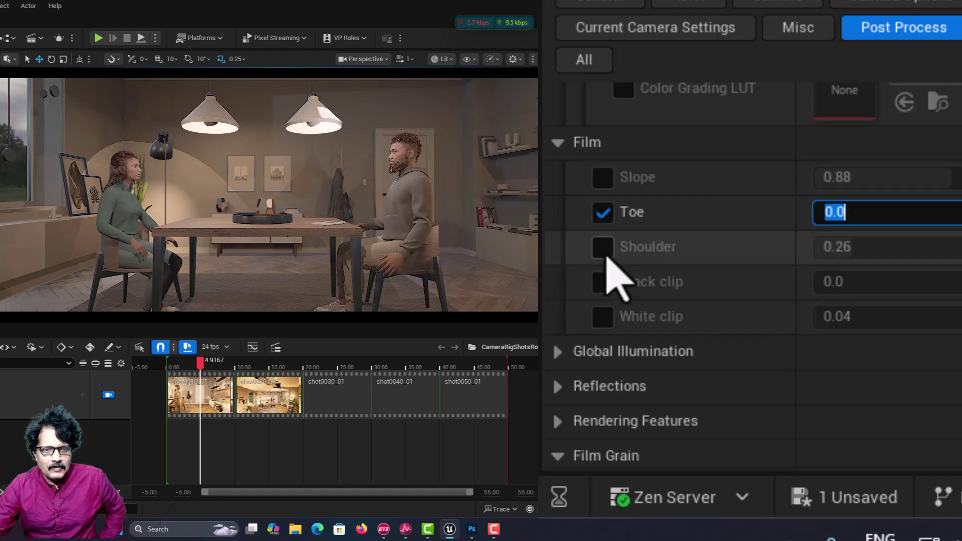
{"action": "left_click", "coordinate": [603, 247]}
{"action": "left_click", "coordinate": [835, 247]}
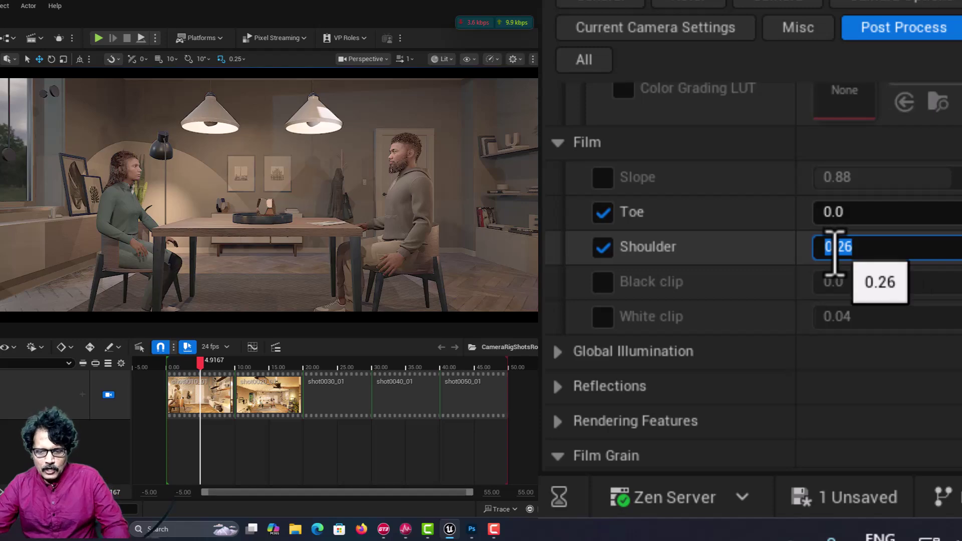
{"action": "type", "text": "0"}
{"action": "key", "text": "Return"}
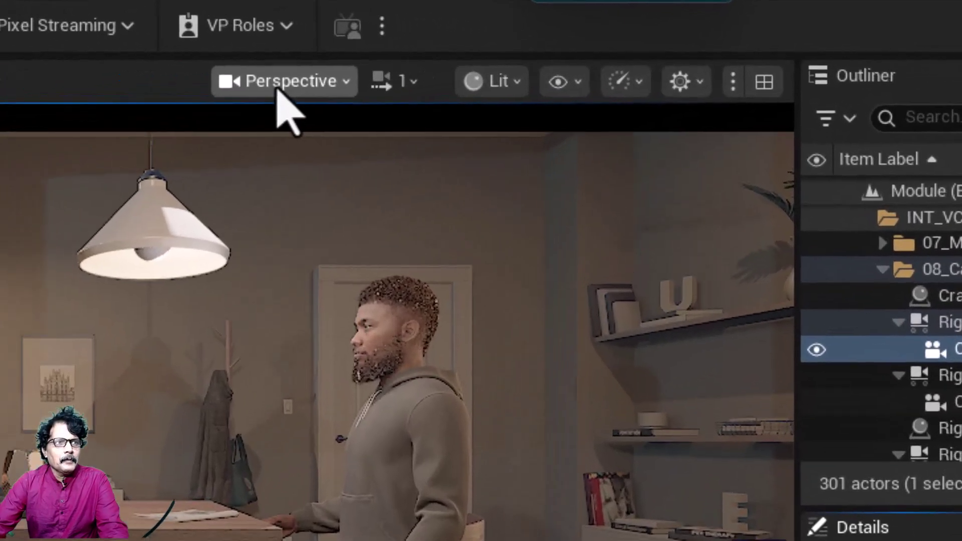
{"action": "left_click", "coordinate": [536, 60]}
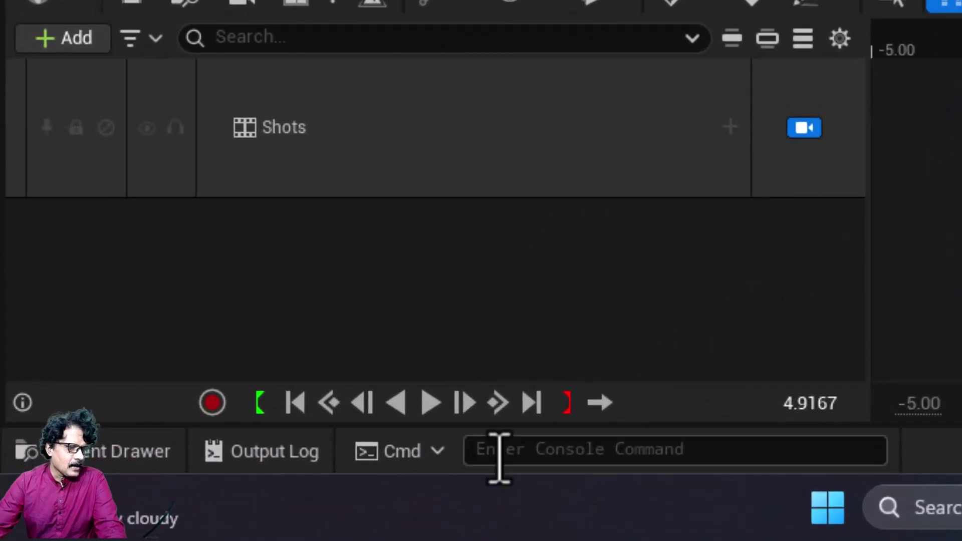
{"action": "left_click", "coordinate": [480, 461]}
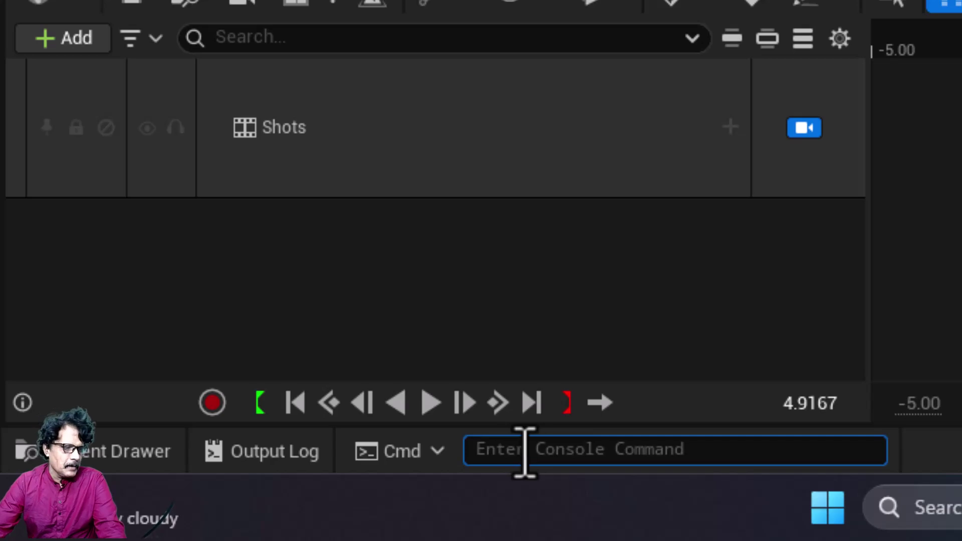
{"action": "left_click", "coordinate": [439, 459]}
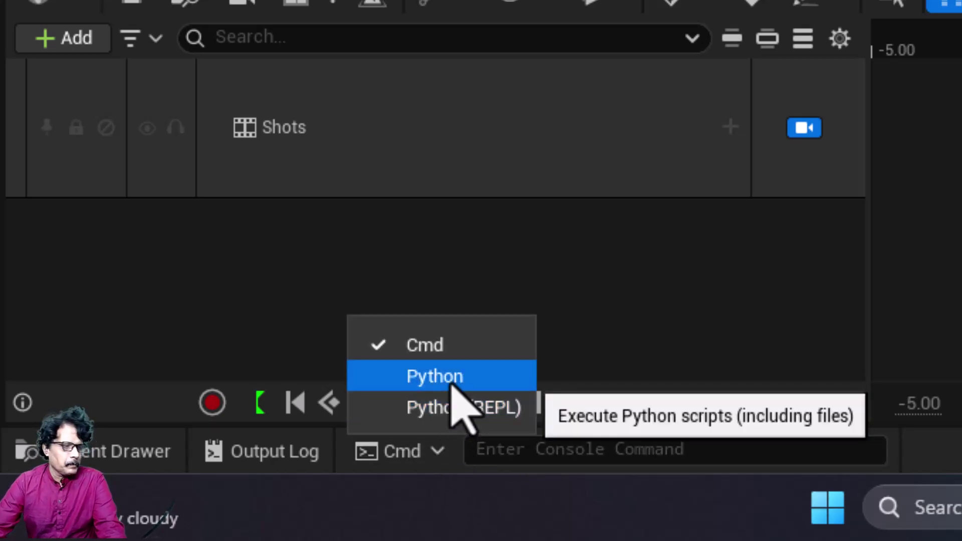
{"action": "left_click", "coordinate": [452, 386]}
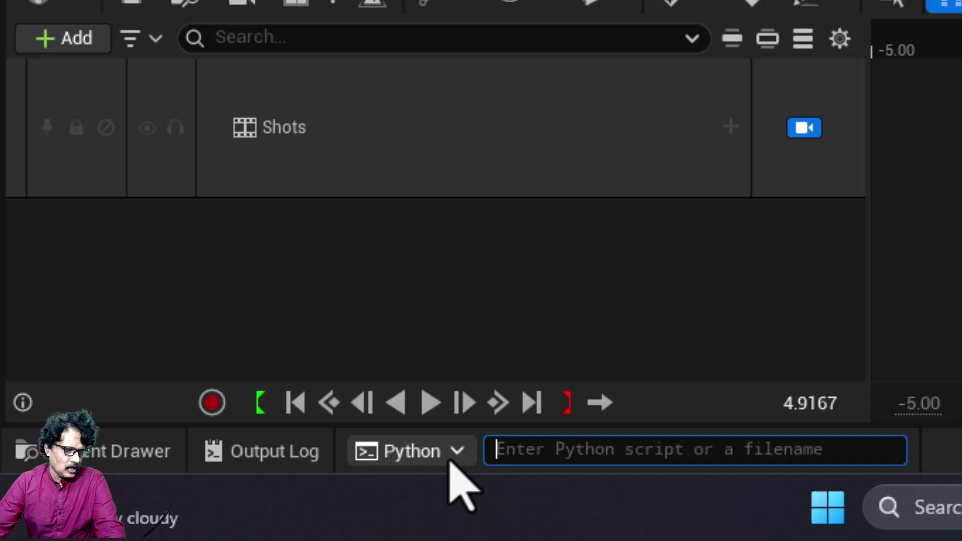
{"action": "left_click", "coordinate": [451, 454]}
{"action": "left_click", "coordinate": [459, 350]}
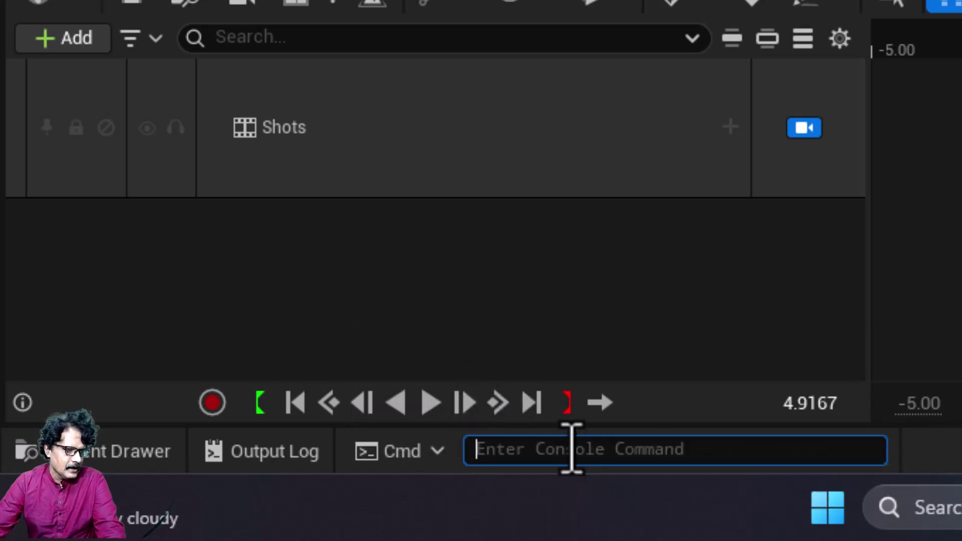
- Run the console command HighResShot 1920X1080 and open the saved image HighresScreenshot00005.png from the WindowsEditor screenshots folder
{"action": "type", "text": "highres"}
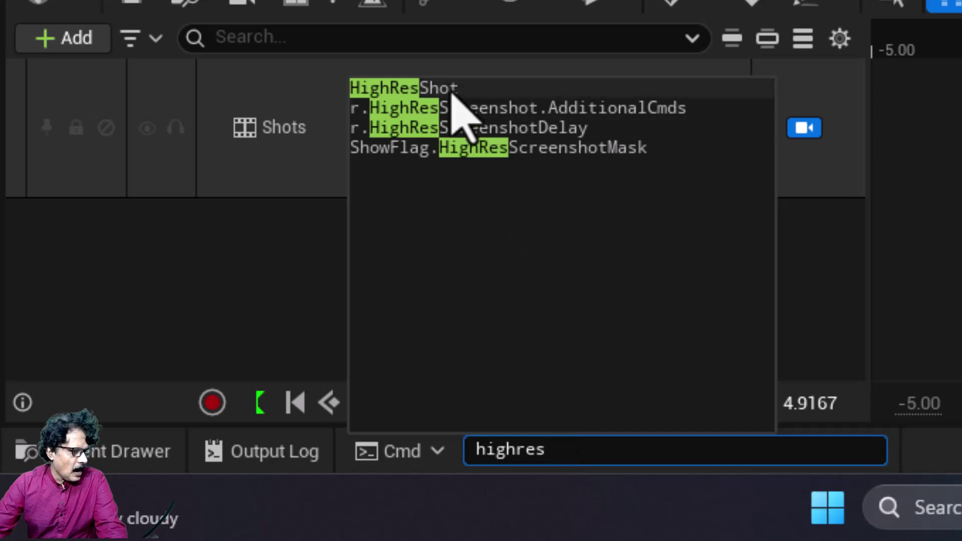
{"action": "left_click", "coordinate": [450, 88]}
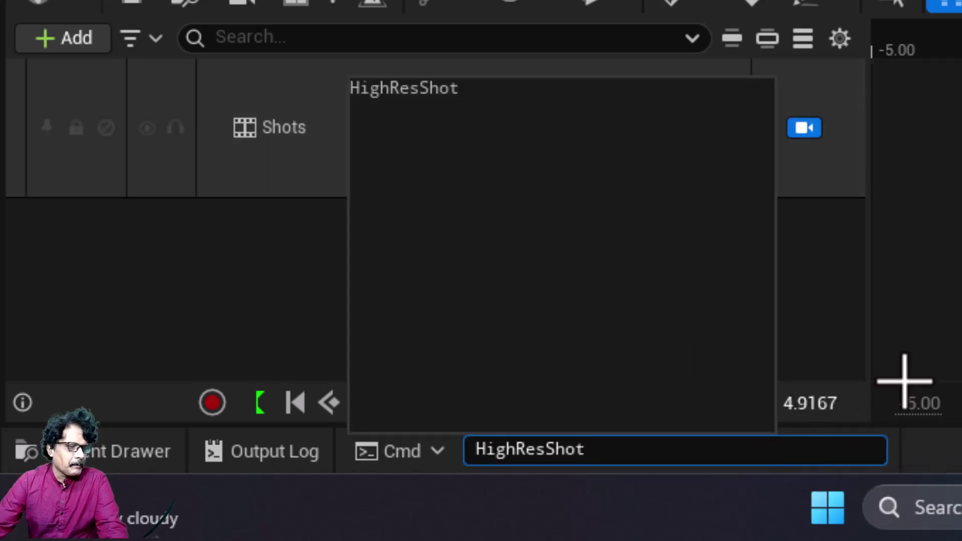
{"action": "type", "text": "1"}
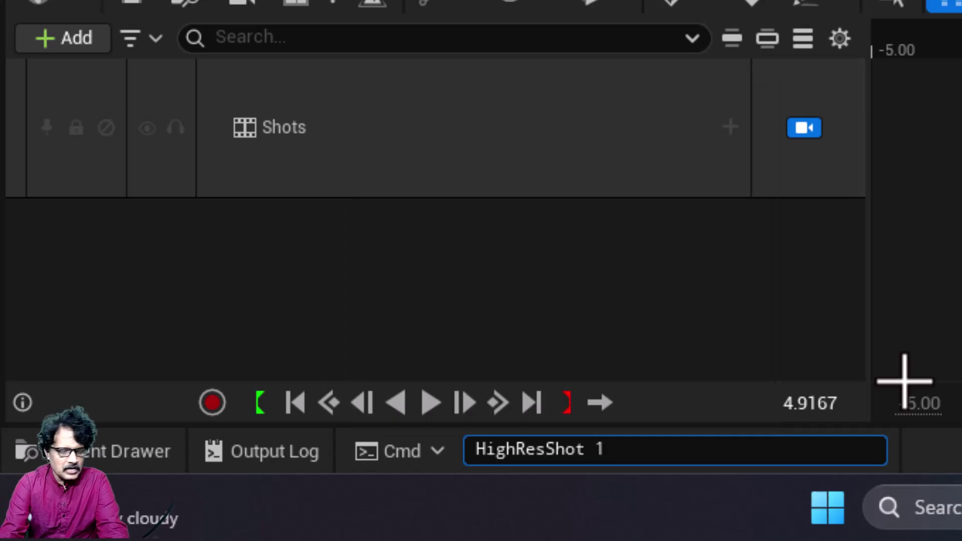
{"action": "type", "text": "920X1080"}
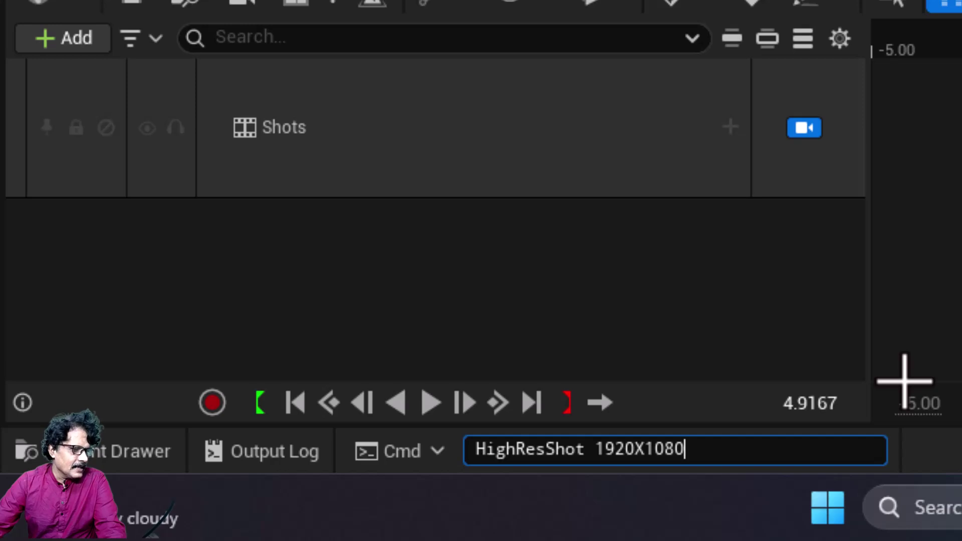
{"action": "key", "text": "Return"}
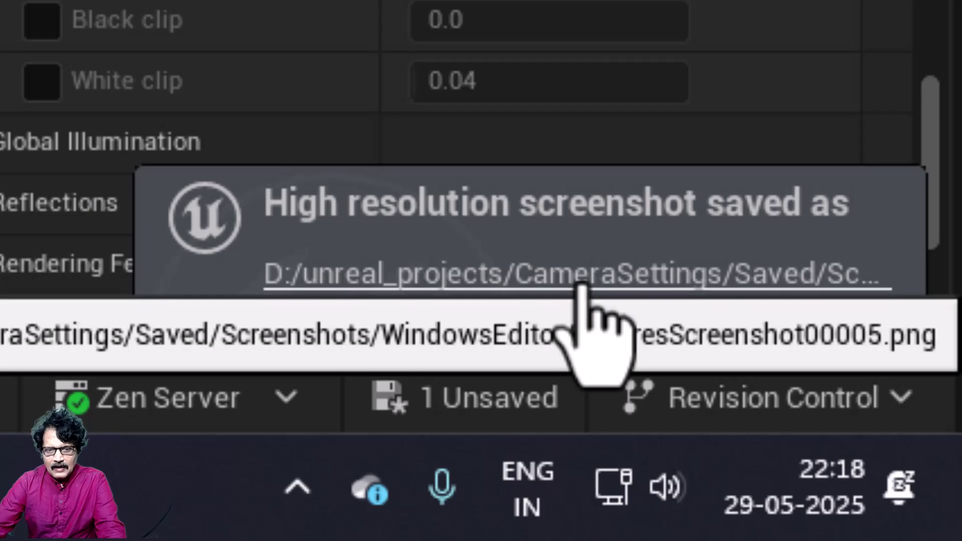
{"action": "left_click", "coordinate": [581, 286]}
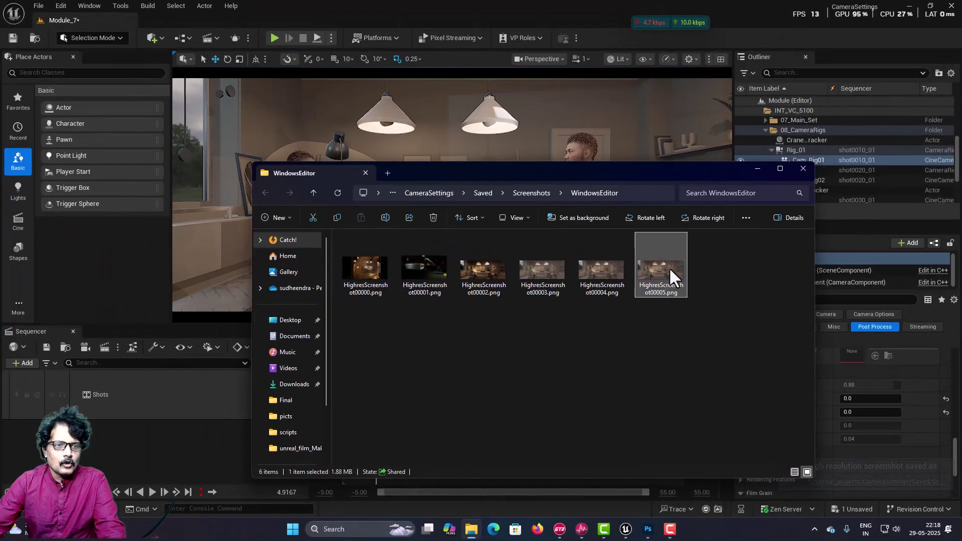
{"action": "double_click", "coordinate": [669, 273]}
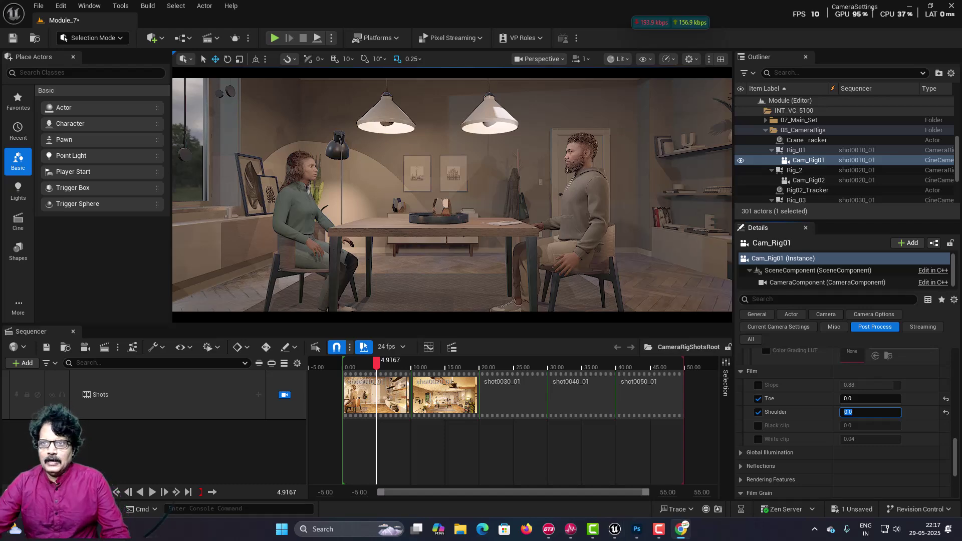
- Switch to Chrome, search Google for davinci resolve and view Blackmagic Design's DaVinci Resolve 20 product page
{"action": "left_click_drag", "start_coordinate": [961, 200], "coordinate": [440, 42]}
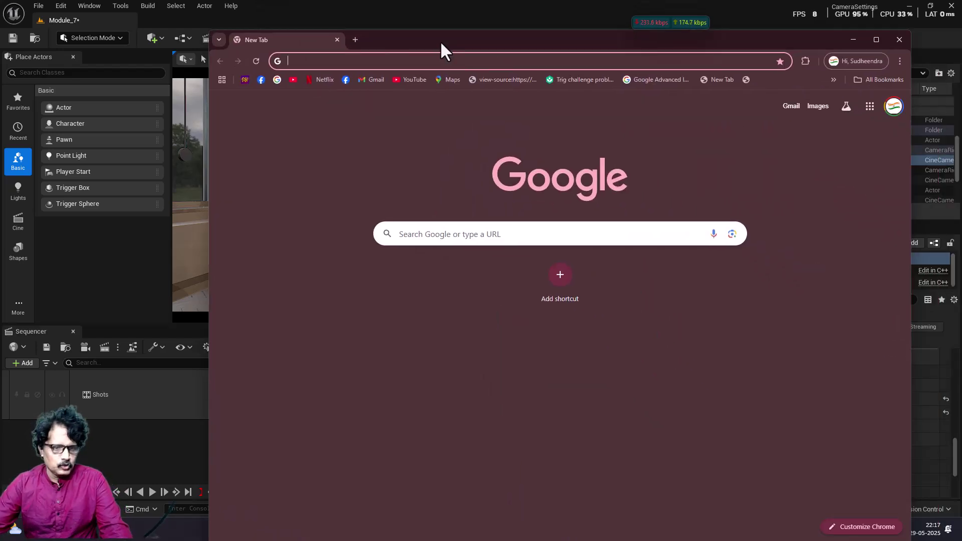
{"action": "type", "text": "davinc"}
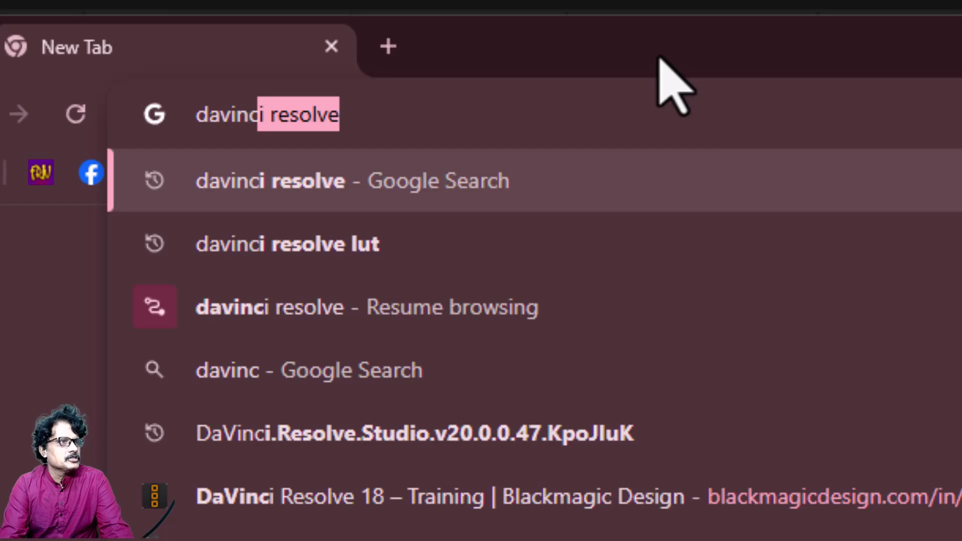
{"action": "key", "text": "Return"}
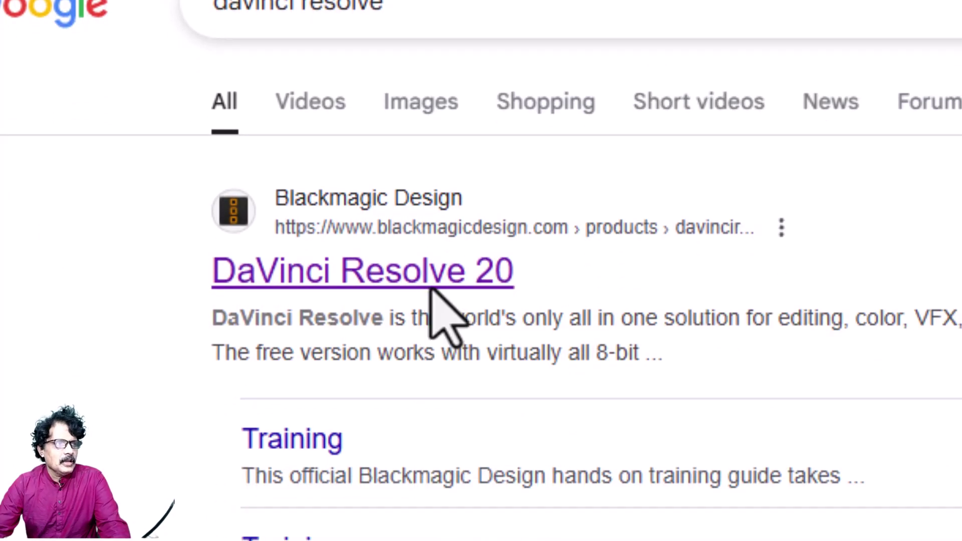
{"action": "left_click", "coordinate": [430, 289]}
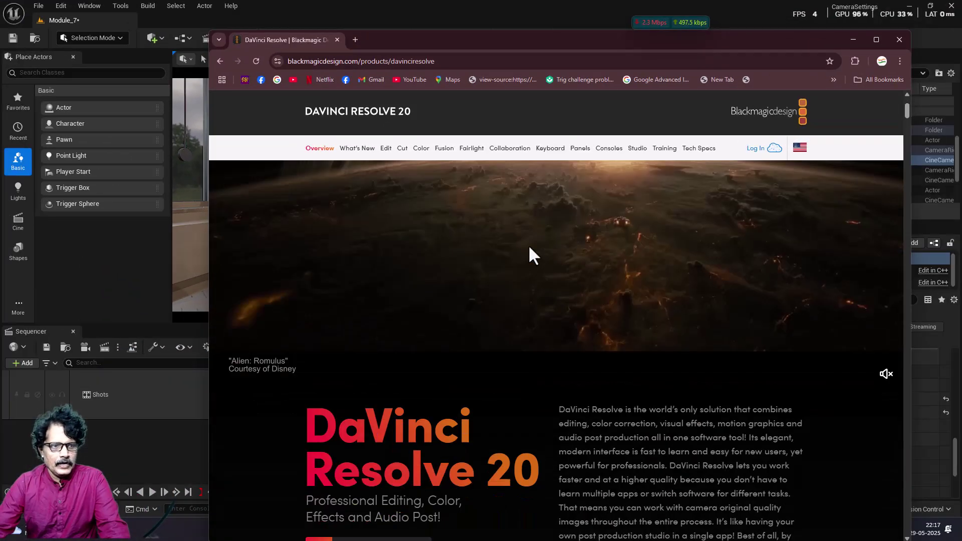
{"action": "scroll", "coordinate": [528, 244], "scroll_direction": "down", "scroll_amount": 3}
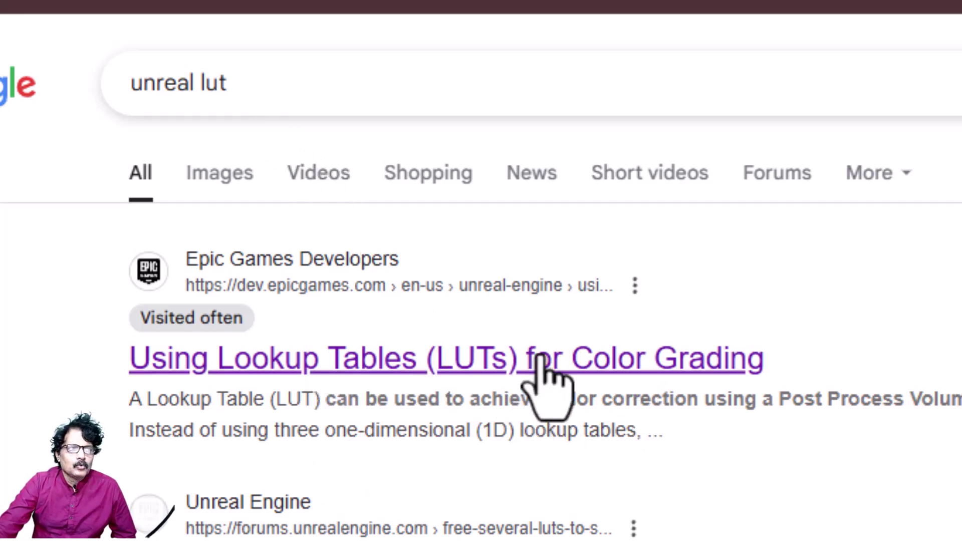
- Open Epic's Using Lookup Tables (LUTs) for Color Grading page, save the Color Neutral LUT image as rgbtable16x1.png and close the browser
{"action": "left_click", "coordinate": [506, 371]}
{"action": "scroll", "coordinate": [440, 354], "scroll_direction": "down", "scroll_amount": 5}
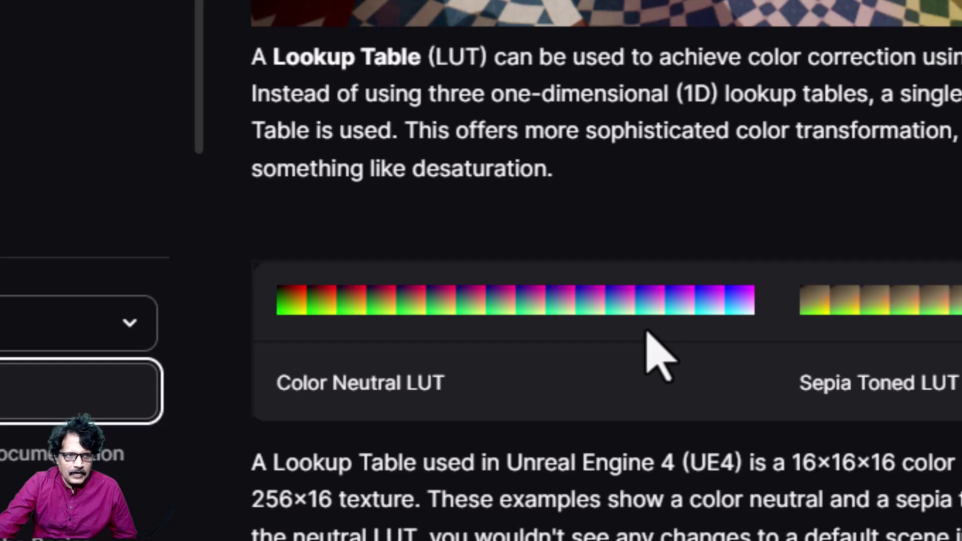
{"action": "right_click", "coordinate": [589, 307]}
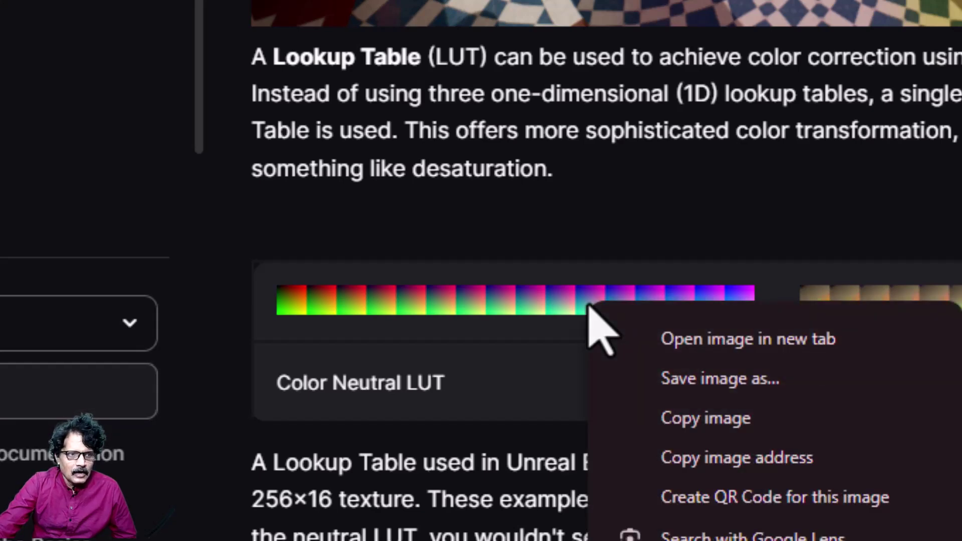
{"action": "left_click", "coordinate": [654, 376]}
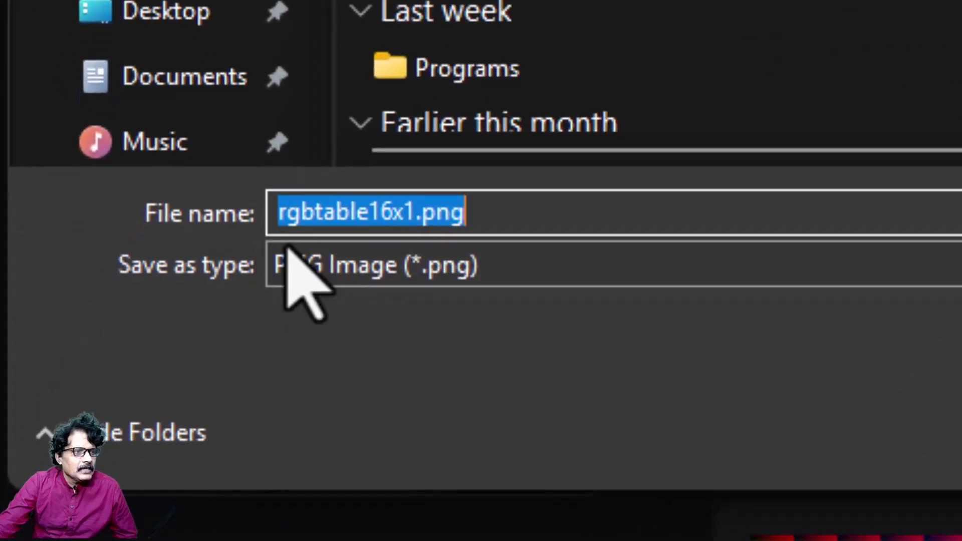
{"action": "key", "text": "Return"}
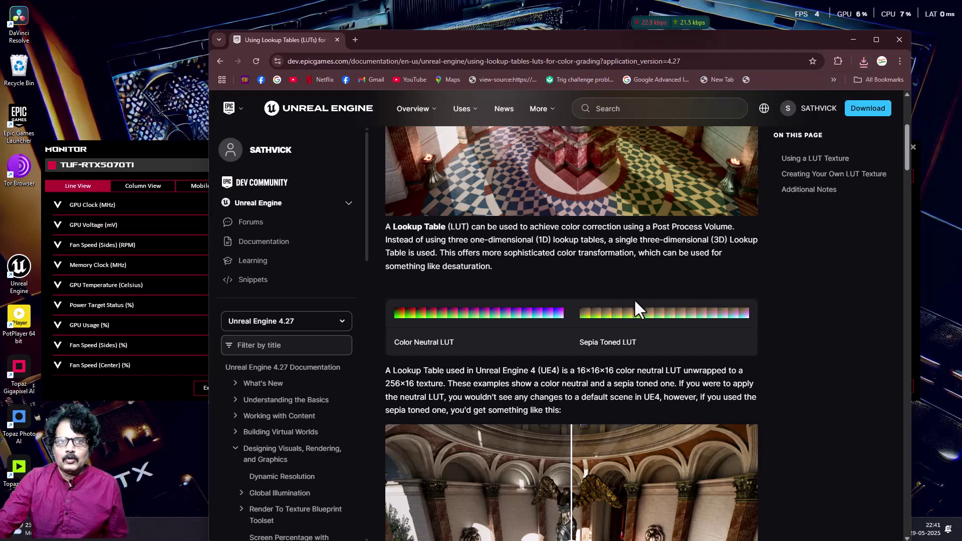
{"action": "left_click", "coordinate": [901, 37]}
- Launch DaVinci Resolve and create a new project named colorgrading
{"action": "left_click", "coordinate": [351, 529]}
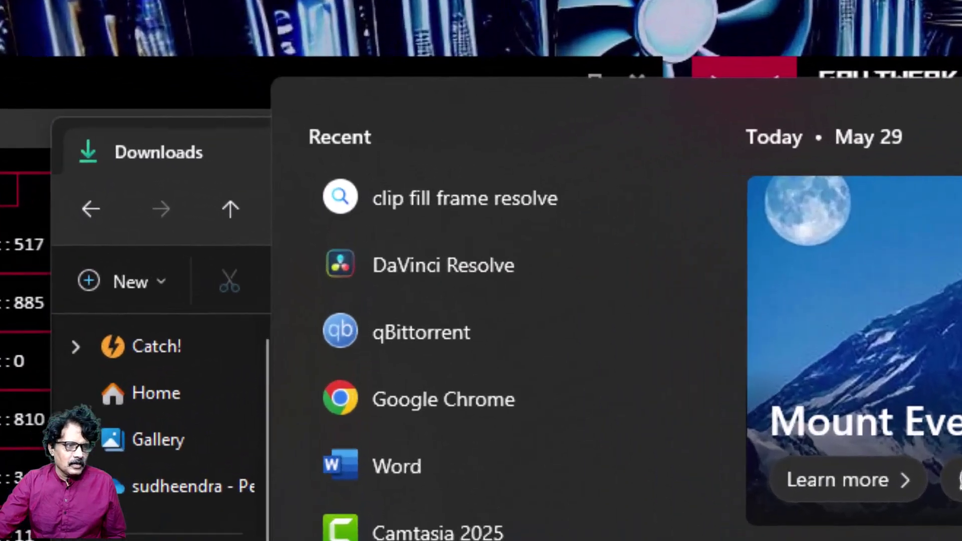
{"action": "left_click", "coordinate": [451, 273]}
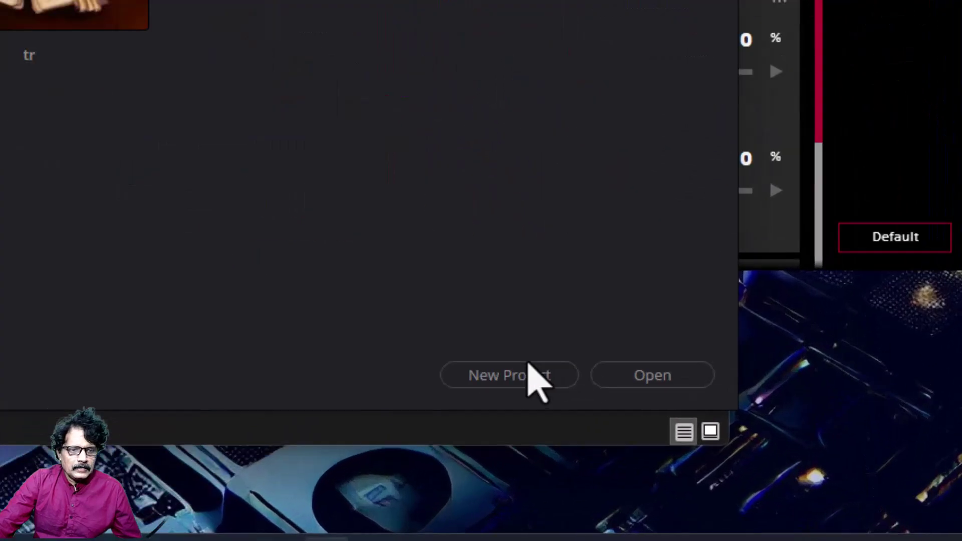
{"action": "left_click", "coordinate": [526, 373]}
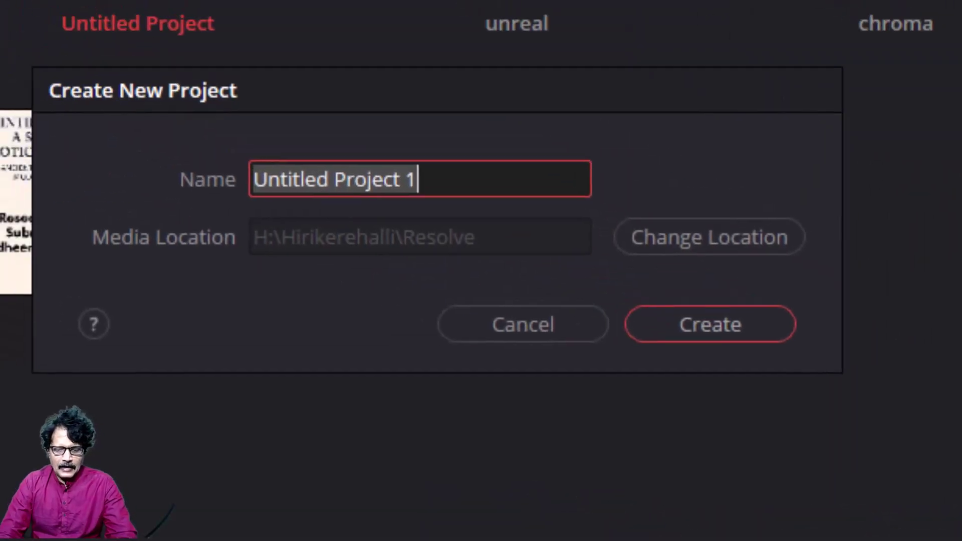
{"action": "type", "text": "colorgrading"}
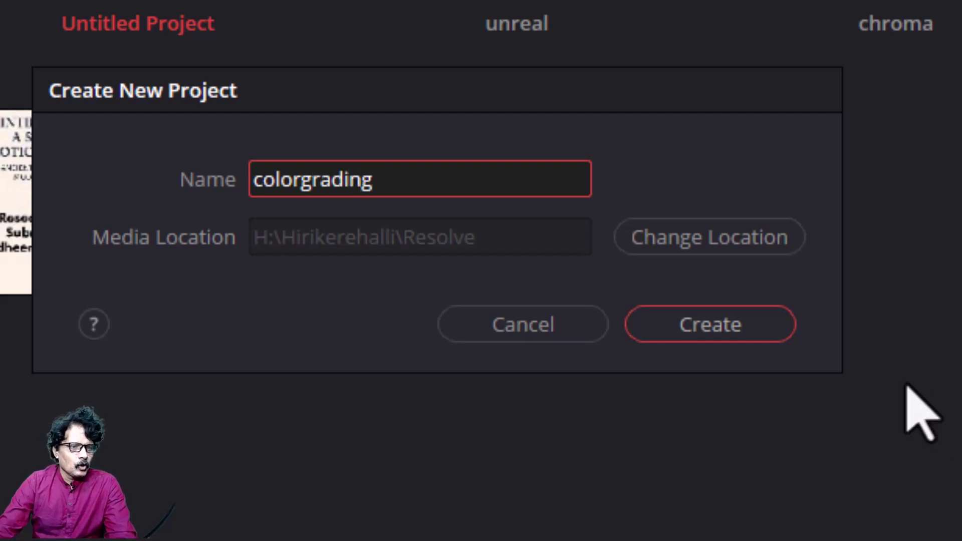
{"action": "left_click", "coordinate": [679, 328]}
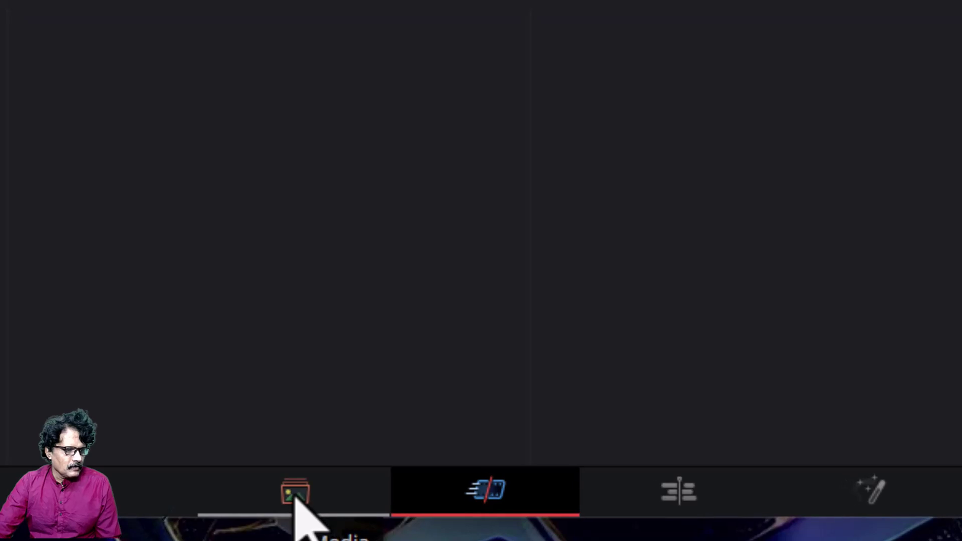
- Import rgbtable16x1.png from the Downloads folder into the Master bin of the media pool
{"action": "left_click", "coordinate": [295, 493]}
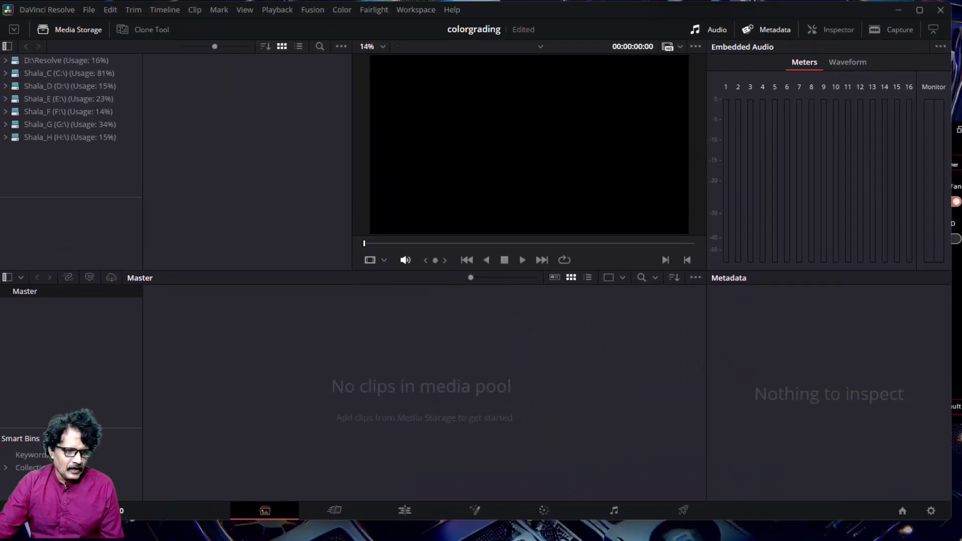
{"action": "mouse_move", "coordinate": [476, 539]}
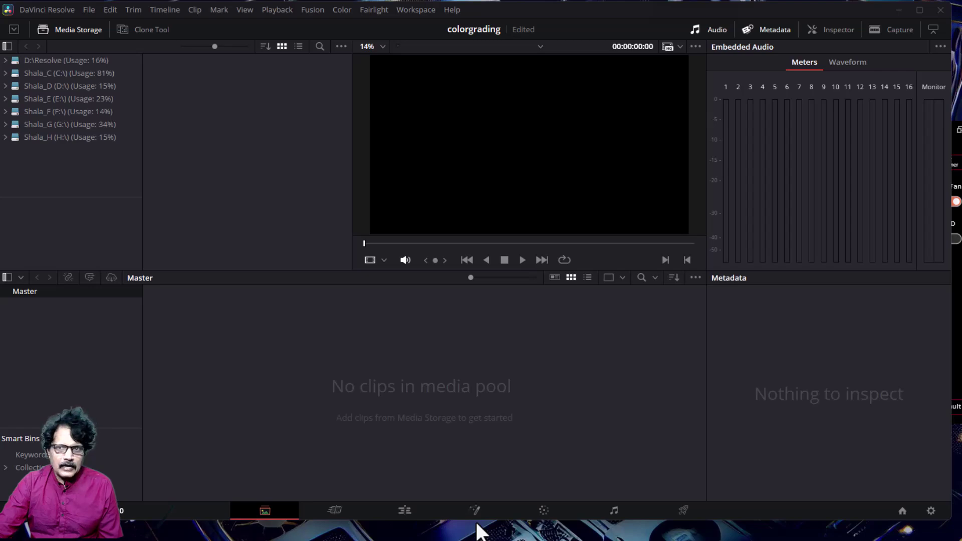
{"action": "left_click", "coordinate": [479, 531]}
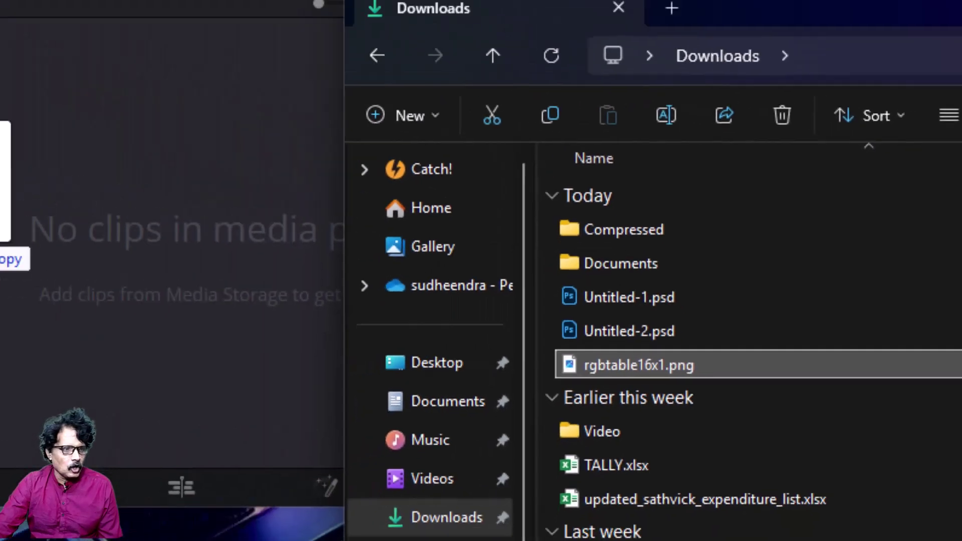
{"action": "left_click_drag", "start_coordinate": [426, 361], "coordinate": [350, 294]}
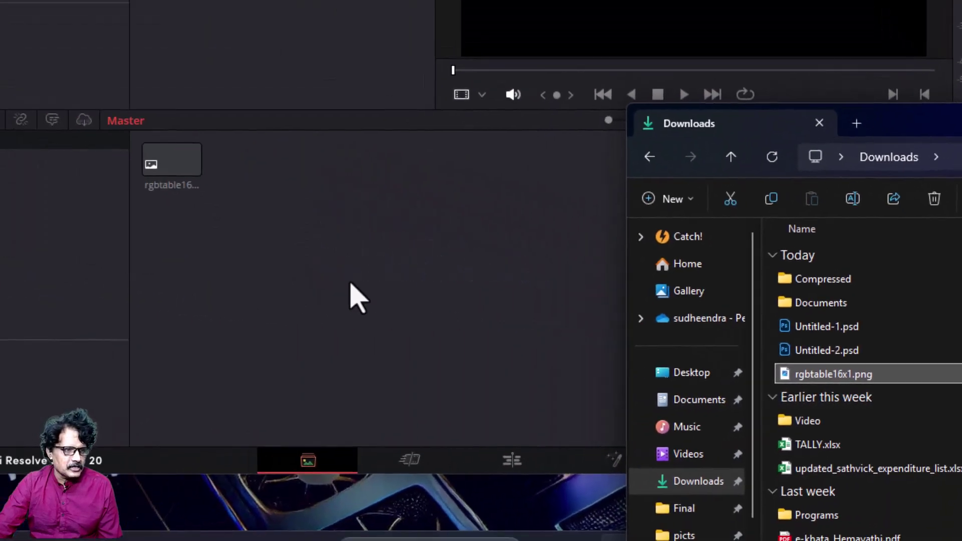
- Import HighresScreenshot00005.png into the media pool from D:\unreal_projects\CameraSettings\Saved\Screenshots\WindowsEditor
{"action": "left_click", "coordinate": [707, 512]}
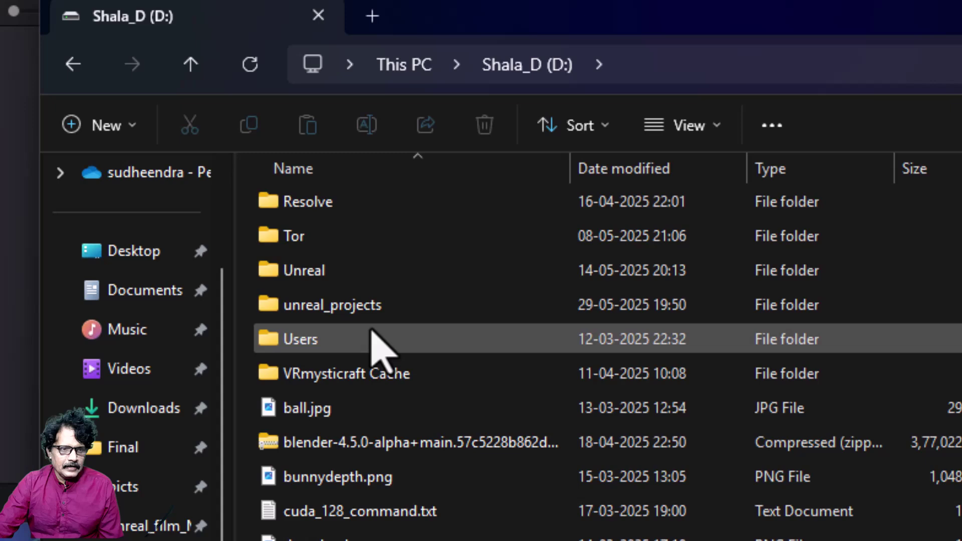
{"action": "left_click", "coordinate": [370, 302]}
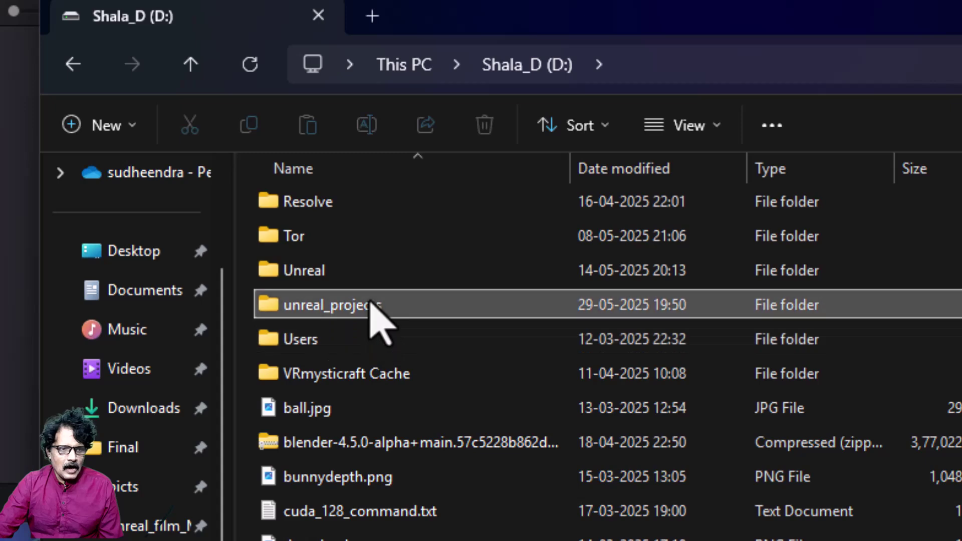
{"action": "double_click", "coordinate": [370, 302]}
{"action": "double_click", "coordinate": [370, 349]}
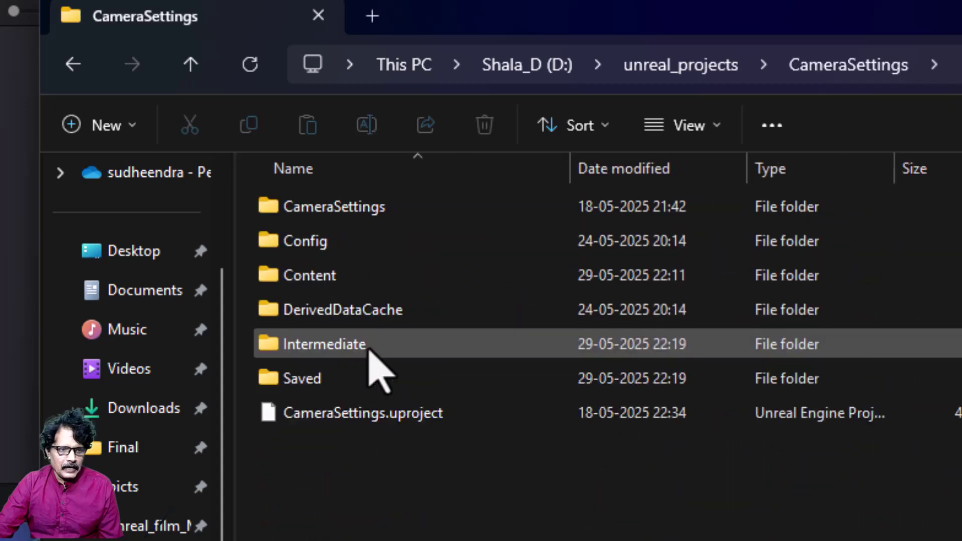
{"action": "double_click", "coordinate": [353, 380]}
{"action": "double_click", "coordinate": [332, 418]}
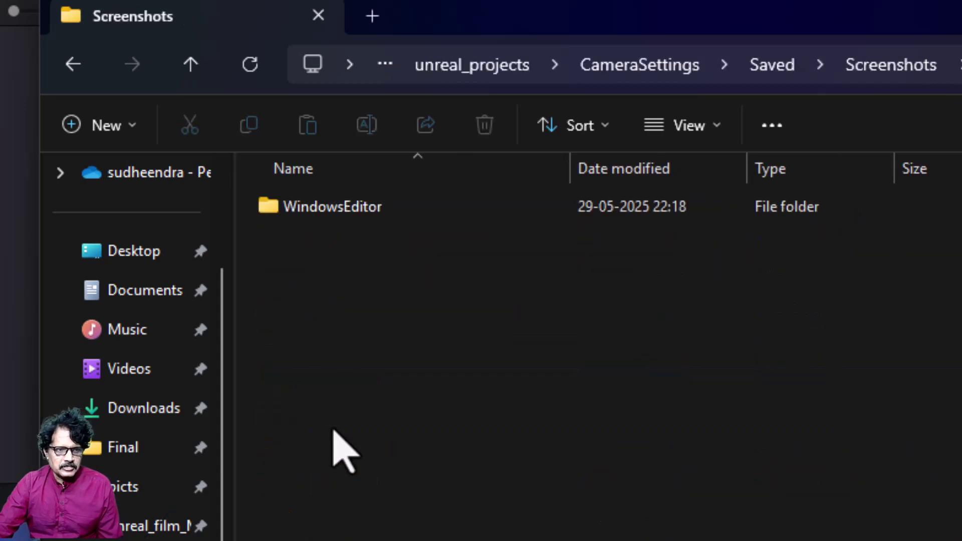
{"action": "double_click", "coordinate": [348, 208]}
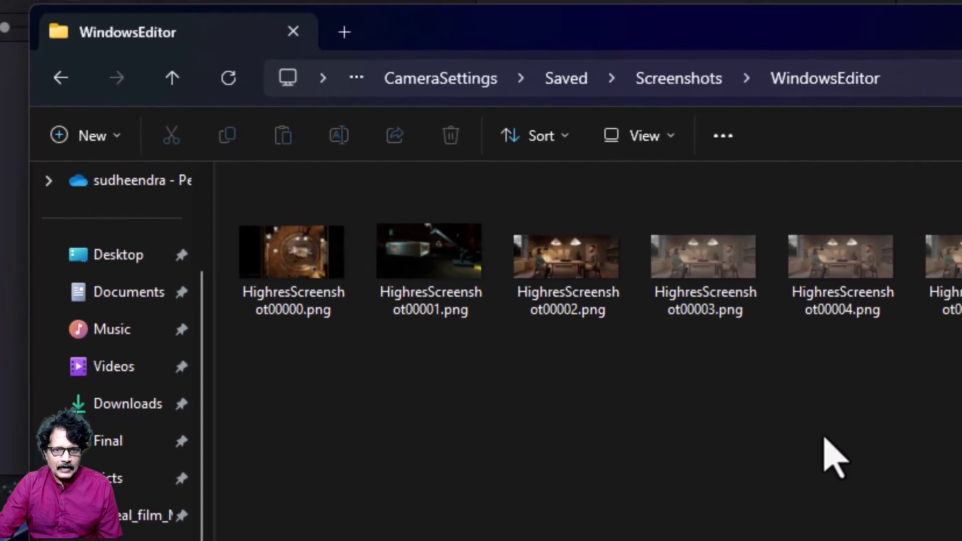
{"action": "left_click", "coordinate": [883, 271]}
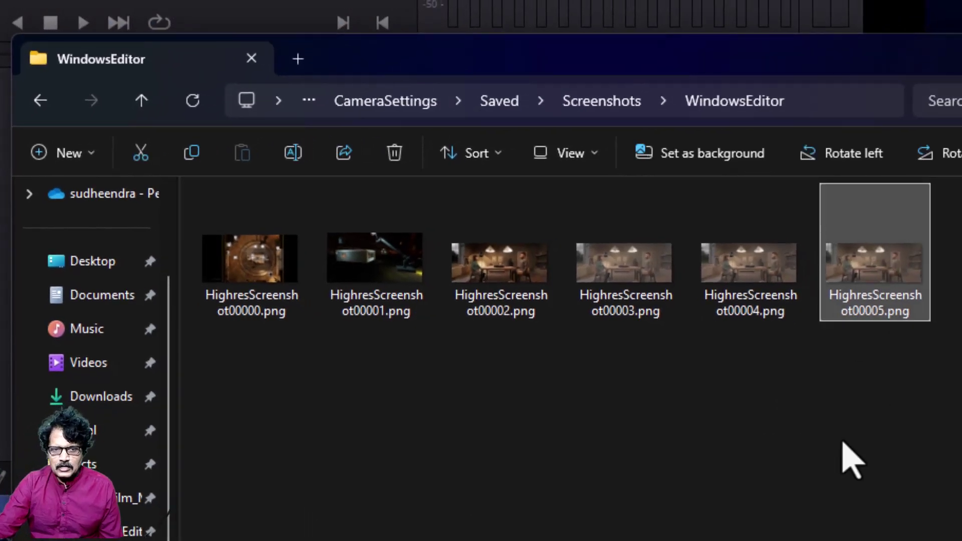
{"action": "left_click_drag", "start_coordinate": [862, 301], "coordinate": [294, 372]}
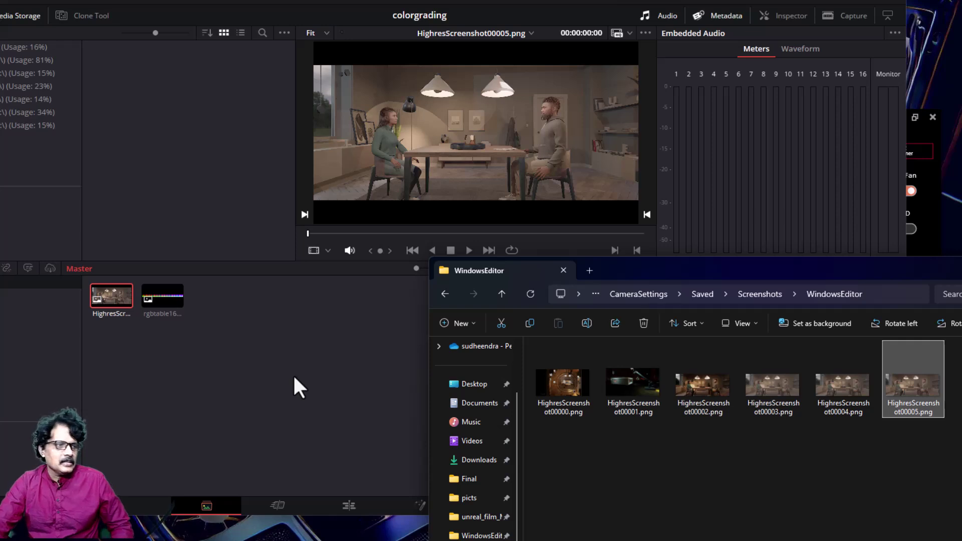
{"action": "left_click", "coordinate": [223, 314]}
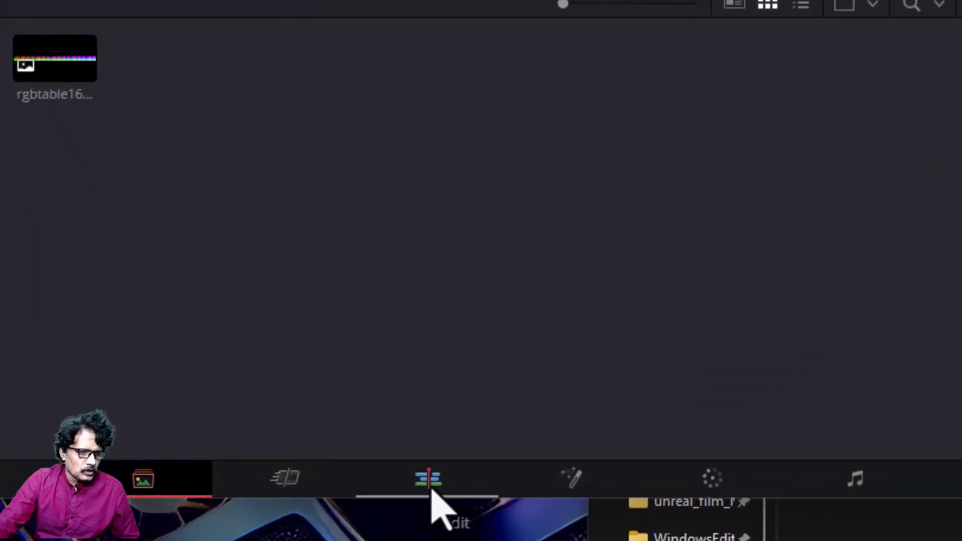
- On the Edit page, start a new timeline from the HighresScreenshot00005.png clip with Use Project Settings turned off
{"action": "left_click", "coordinate": [432, 491]}
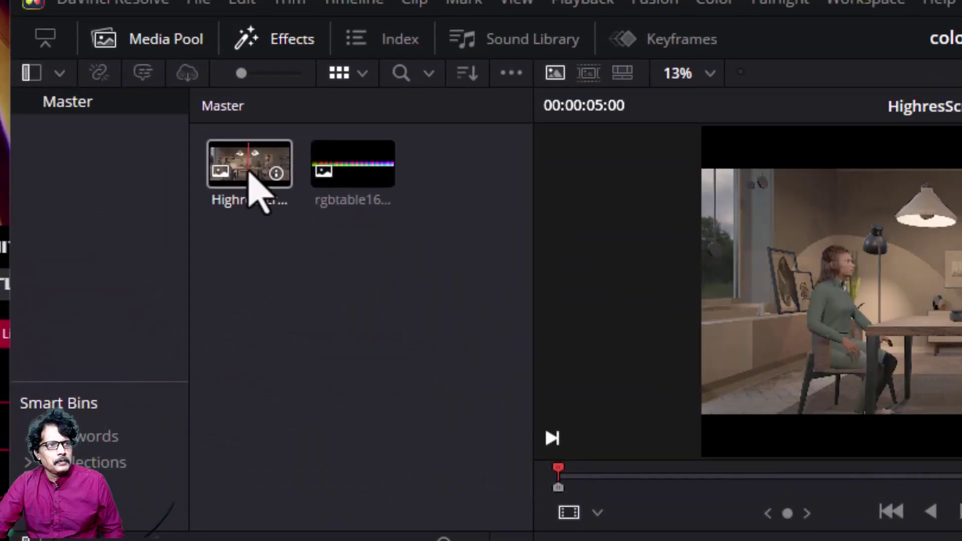
{"action": "right_click", "coordinate": [249, 170]}
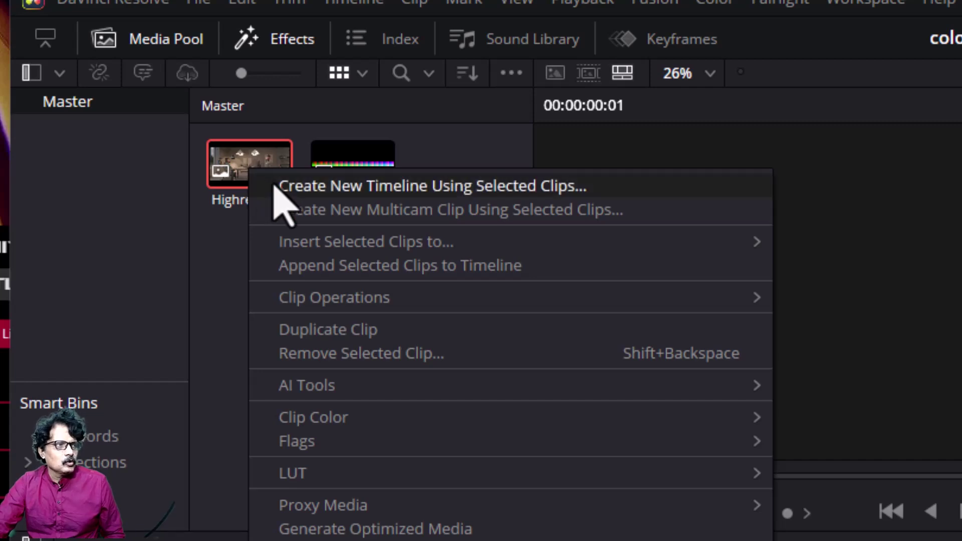
{"action": "left_click", "coordinate": [275, 186]}
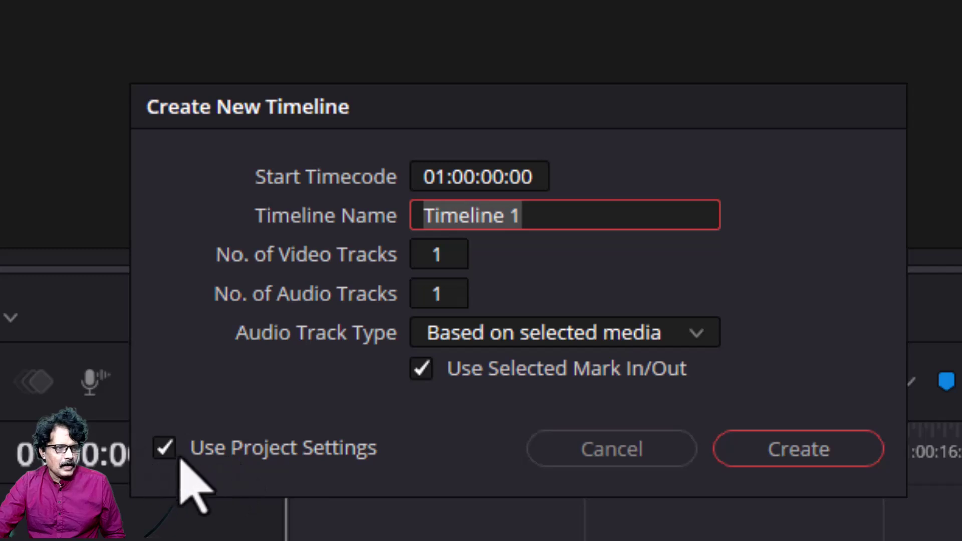
{"action": "left_click", "coordinate": [165, 448]}
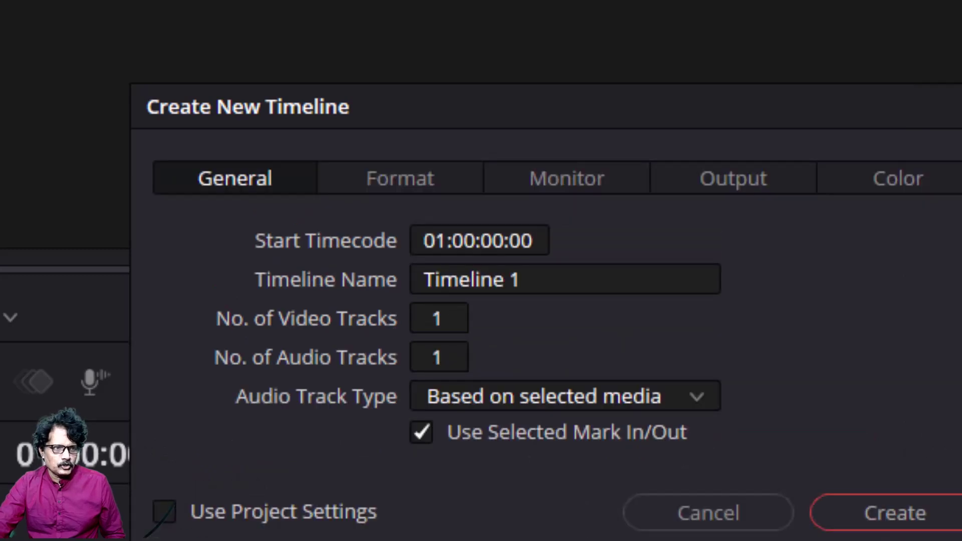
- Set the new timeline's format to a custom resolution of 1920 x 1080 and create the timeline
{"action": "left_click", "coordinate": [400, 179]}
{"action": "left_click", "coordinate": [378, 162]}
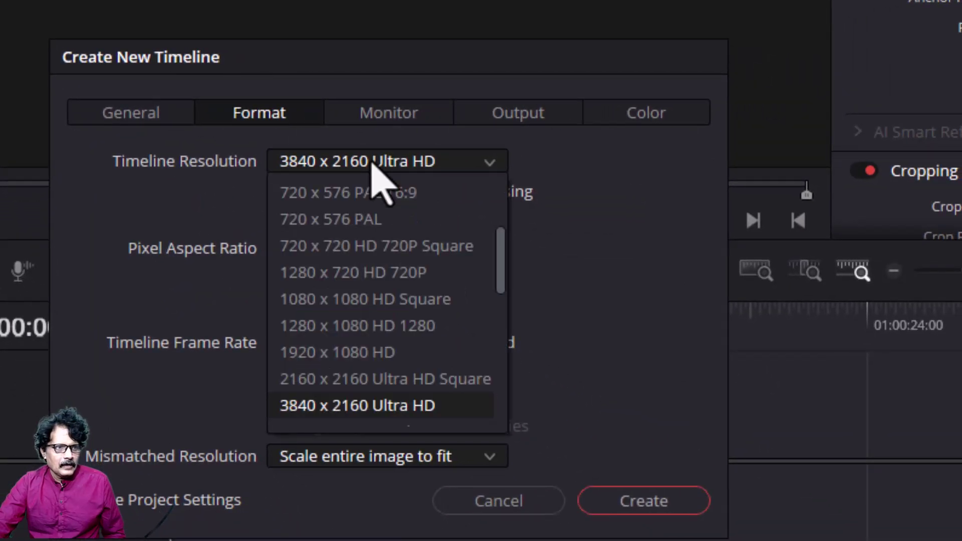
{"action": "left_click", "coordinate": [378, 161]}
{"action": "left_click", "coordinate": [318, 193]}
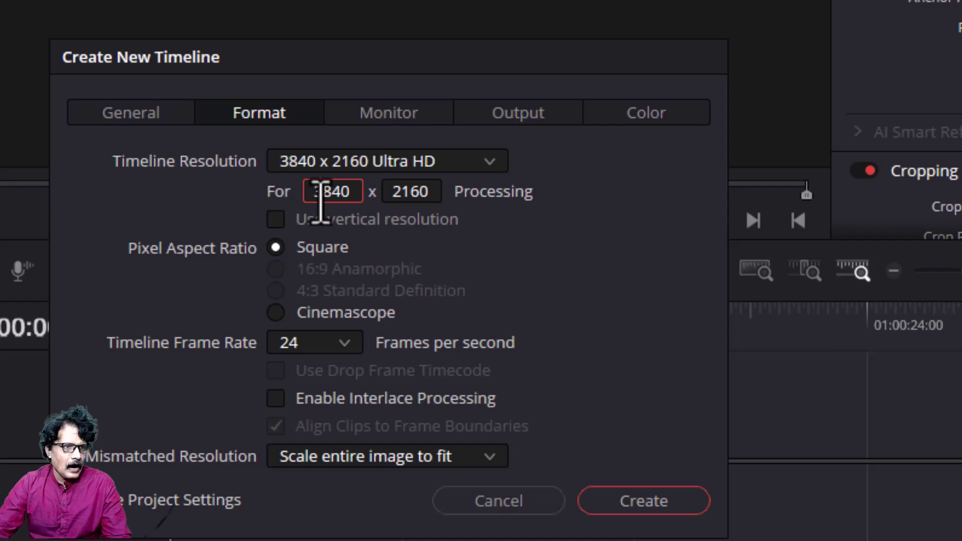
{"action": "double_click", "coordinate": [340, 191]}
{"action": "type", "text": "1"}
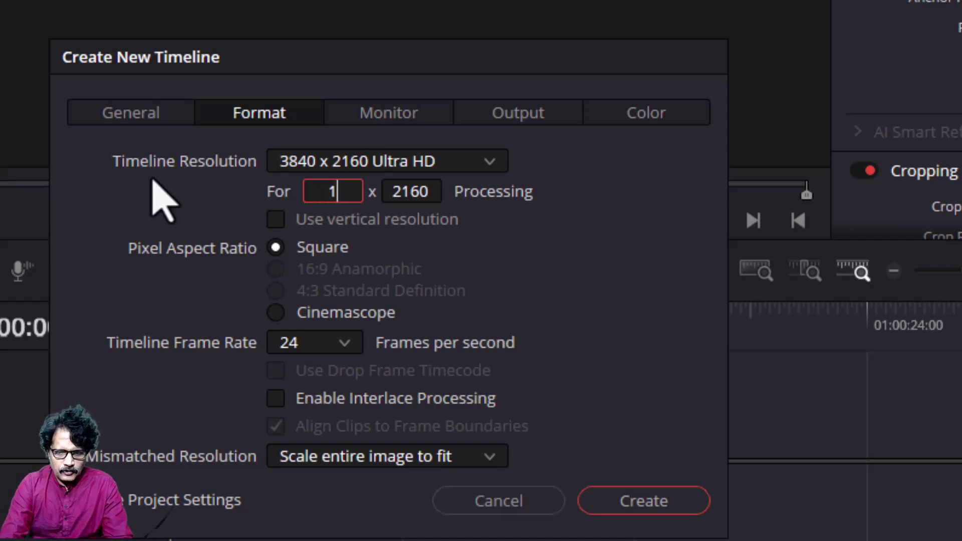
{"action": "type", "text": "920"}
{"action": "key", "text": "Tab"}
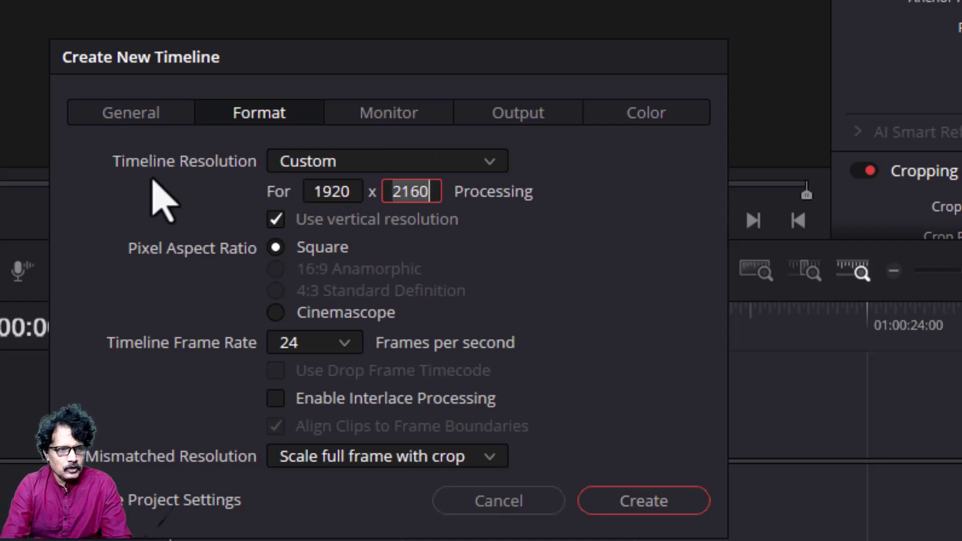
{"action": "type", "text": "1080"}
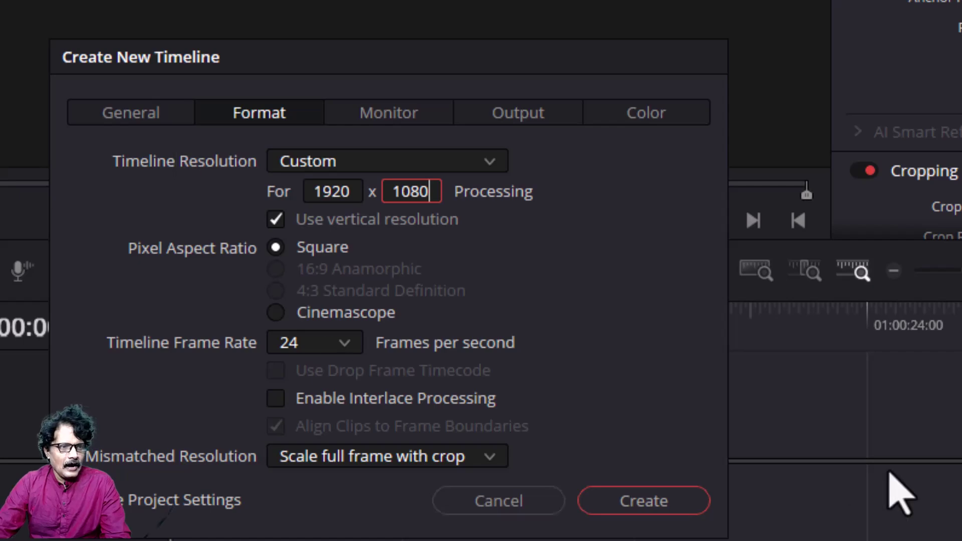
{"action": "left_click", "coordinate": [674, 506]}
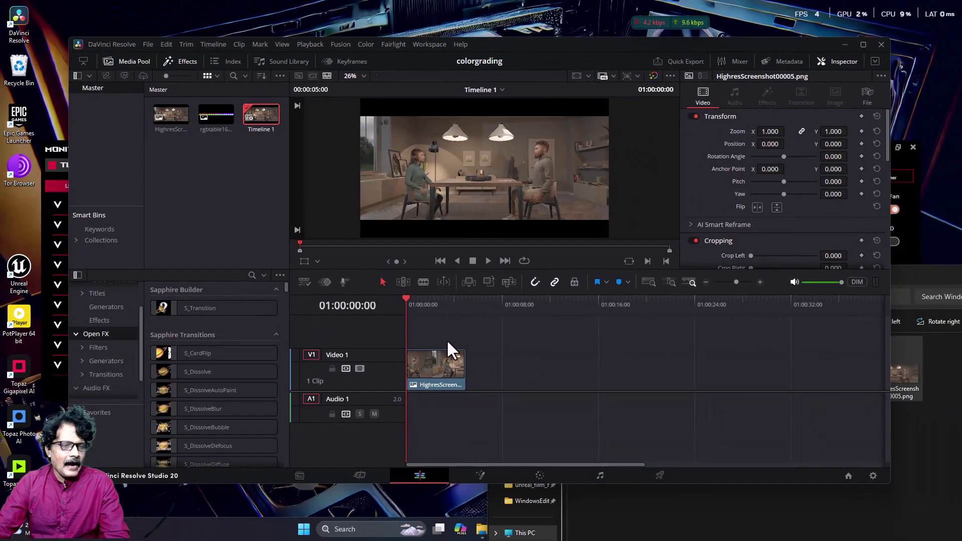
- Open the HighresScreenshot00005.png timeline clip on the Color page and browse the ACES, Aerial (NEW UPDATE) and Arri LUT folders
{"action": "left_click", "coordinate": [443, 379]}
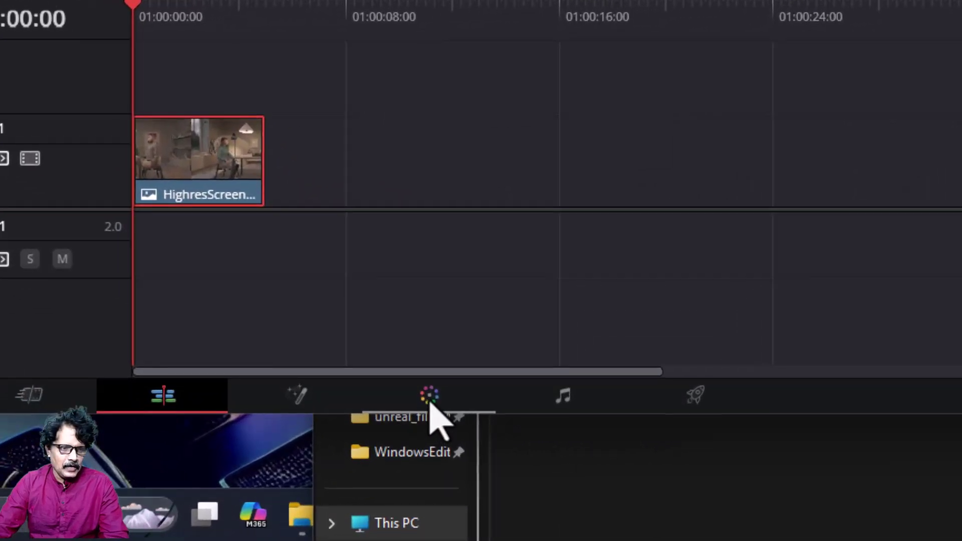
{"action": "left_click", "coordinate": [430, 401]}
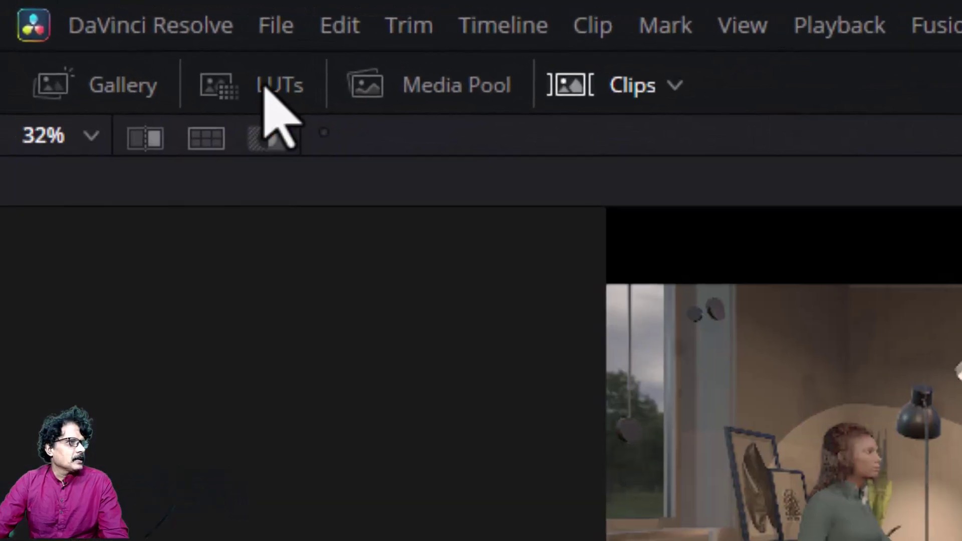
{"action": "left_click", "coordinate": [264, 86]}
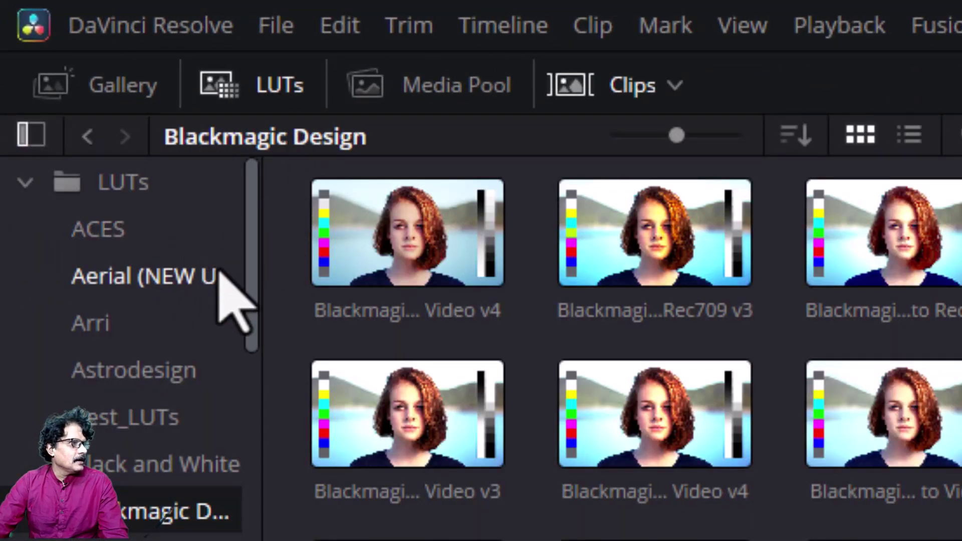
{"action": "left_click", "coordinate": [117, 227]}
{"action": "left_click", "coordinate": [142, 276]}
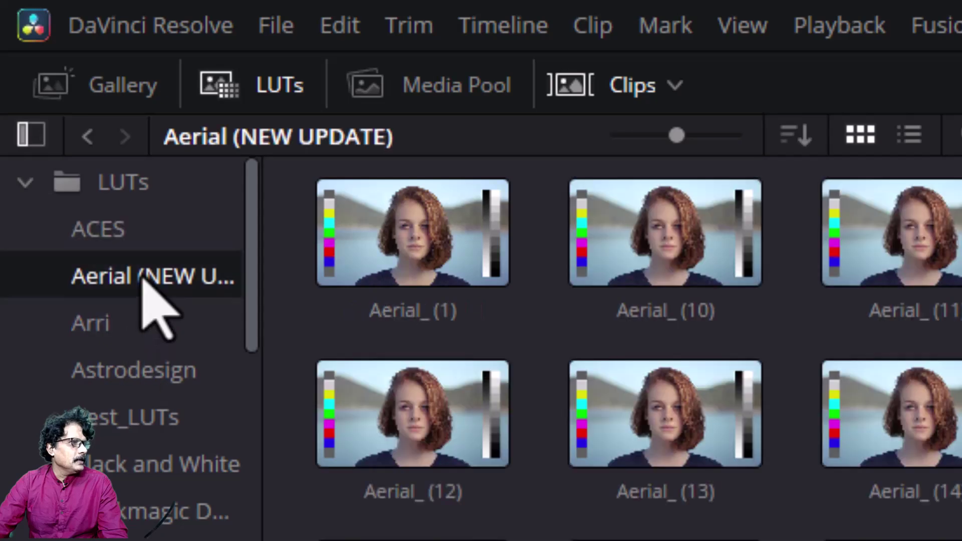
{"action": "left_click", "coordinate": [125, 320]}
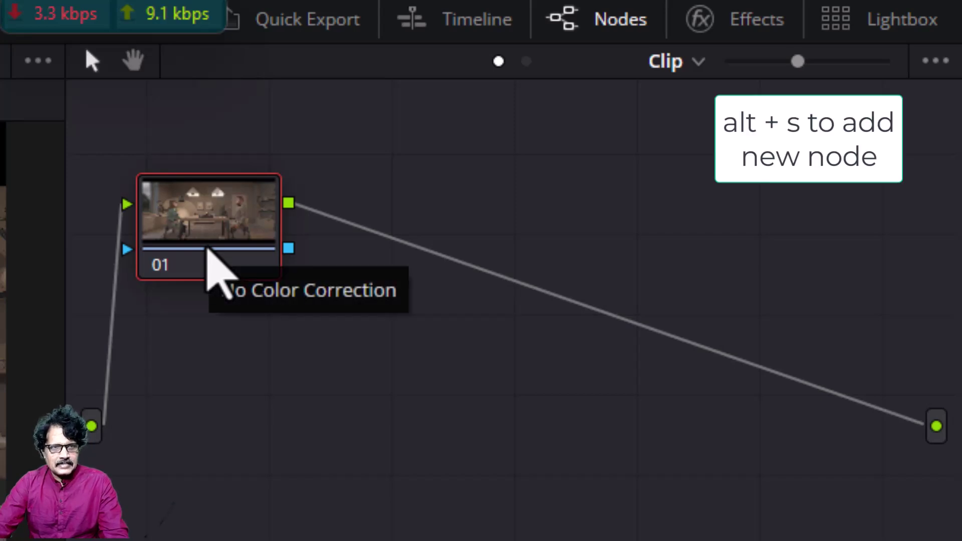
- Add a serial node after node 01 and apply the Blackmagic 4.6K Film to Rec709 LUT from the Blackmagic Design folder to it
{"action": "key", "text": "alt+s"}
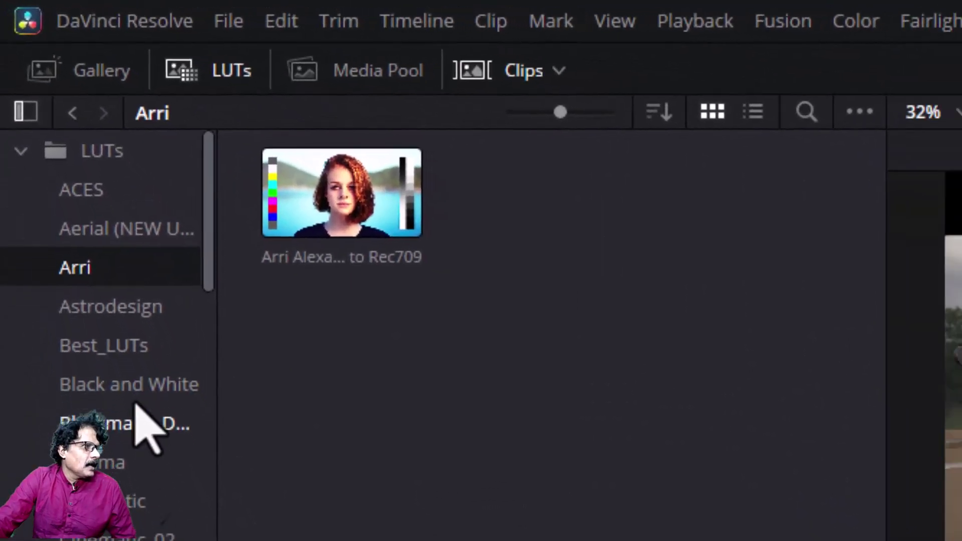
{"action": "left_click", "coordinate": [42, 146]}
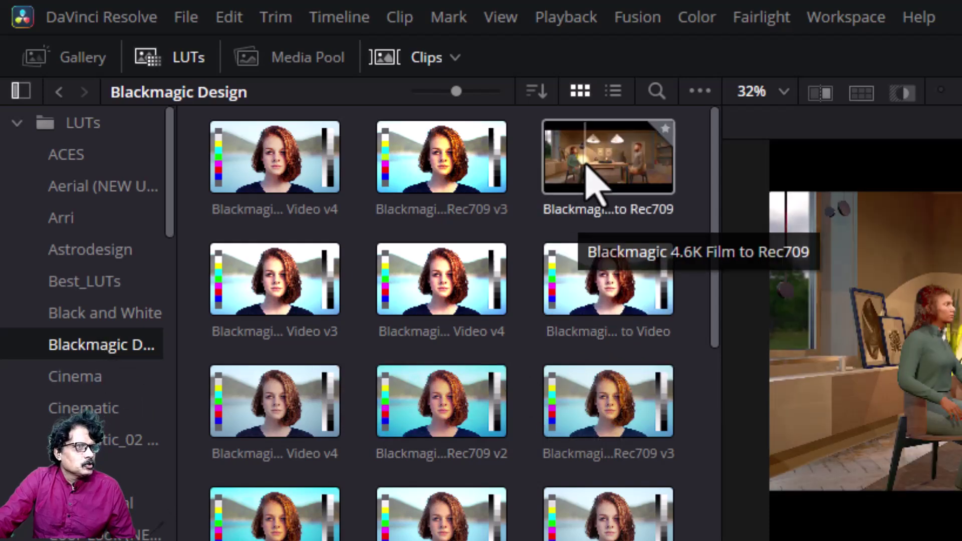
{"action": "left_click_drag", "start_coordinate": [596, 188], "coordinate": [961, 256]}
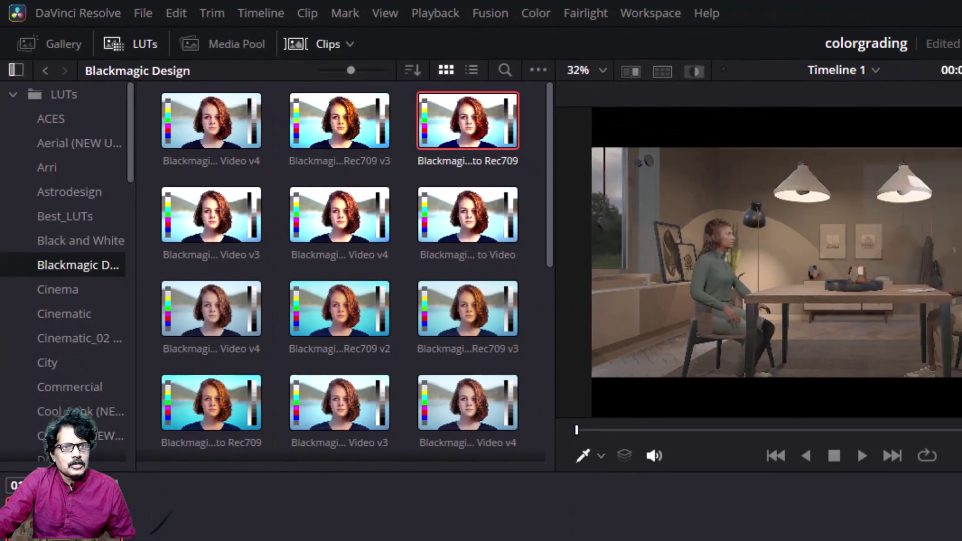
{"action": "left_click_drag", "start_coordinate": [857, 120], "coordinate": [853, 119]}
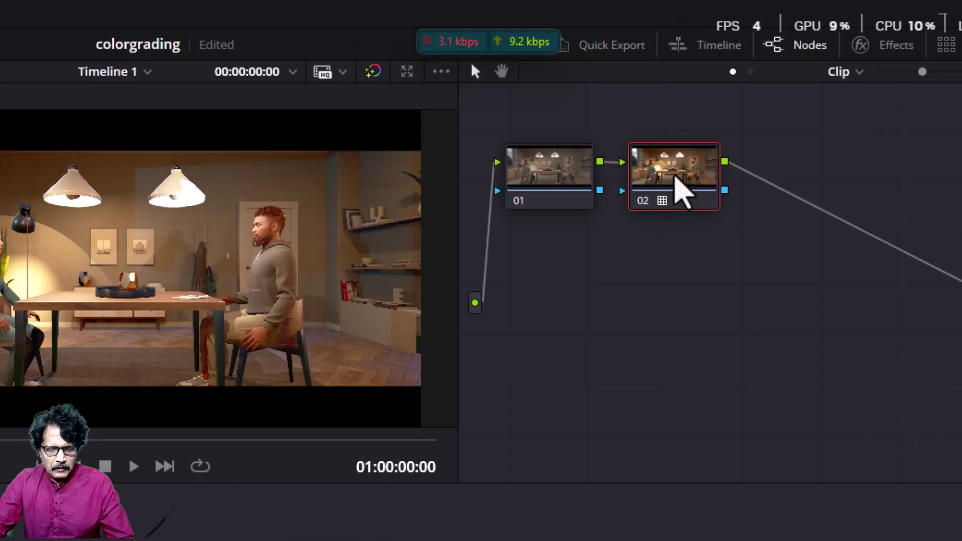
- Add a third serial node and shape its linked custom curve into a gentle S, lowering the shadows and raising the highlights
{"action": "key", "text": "alt+s"}
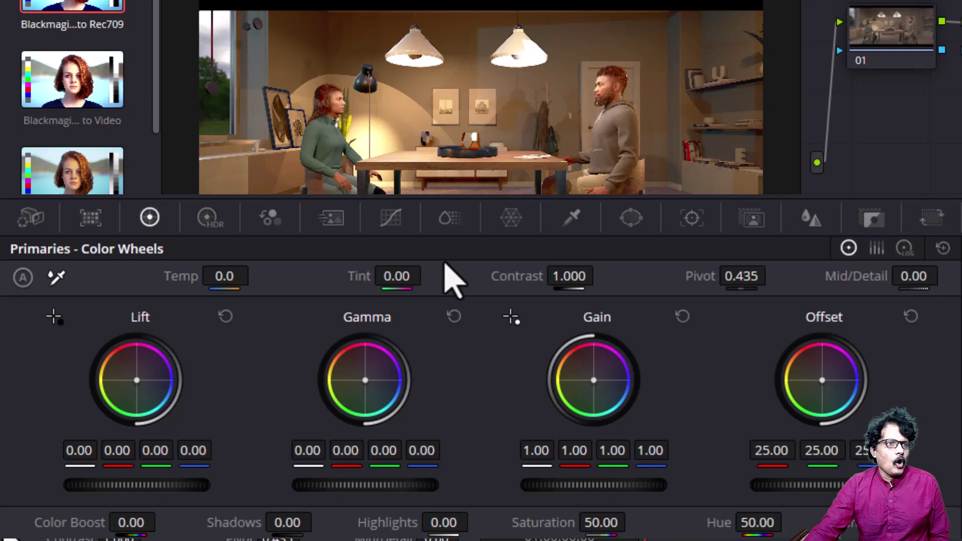
{"action": "left_click", "coordinate": [393, 220]}
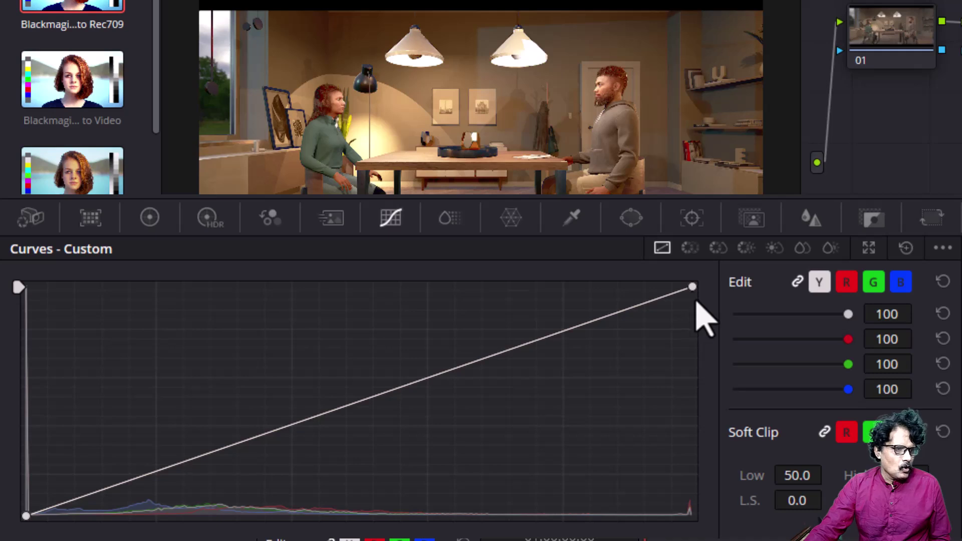
{"action": "mouse_move", "coordinate": [692, 287]}
{"action": "left_mouse_down"}
{"action": "mouse_move", "coordinate": [597, 287]}
{"action": "mouse_move", "coordinate": [692, 287]}
{"action": "left_mouse_up"}
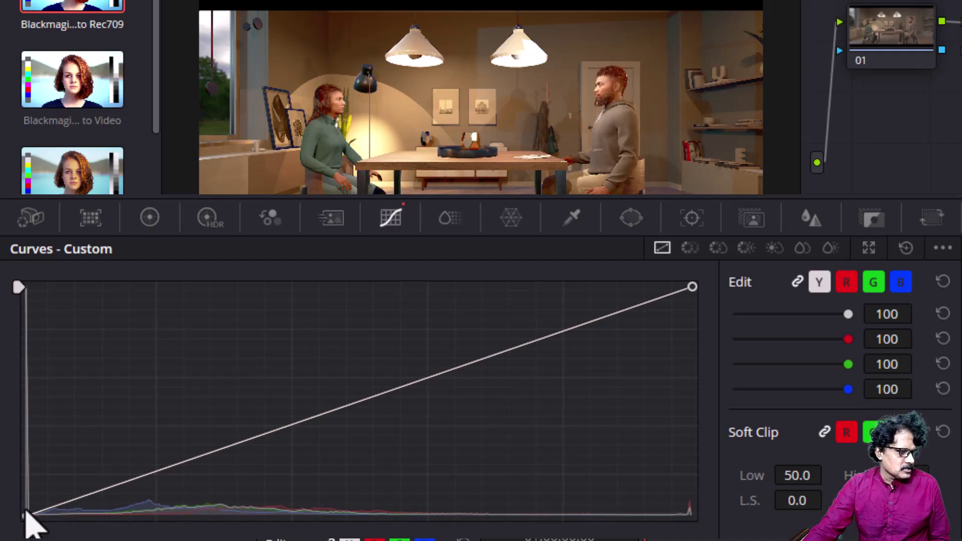
{"action": "left_click", "coordinate": [148, 472]}
{"action": "left_click_drag", "start_coordinate": [148, 472], "coordinate": [151, 486]}
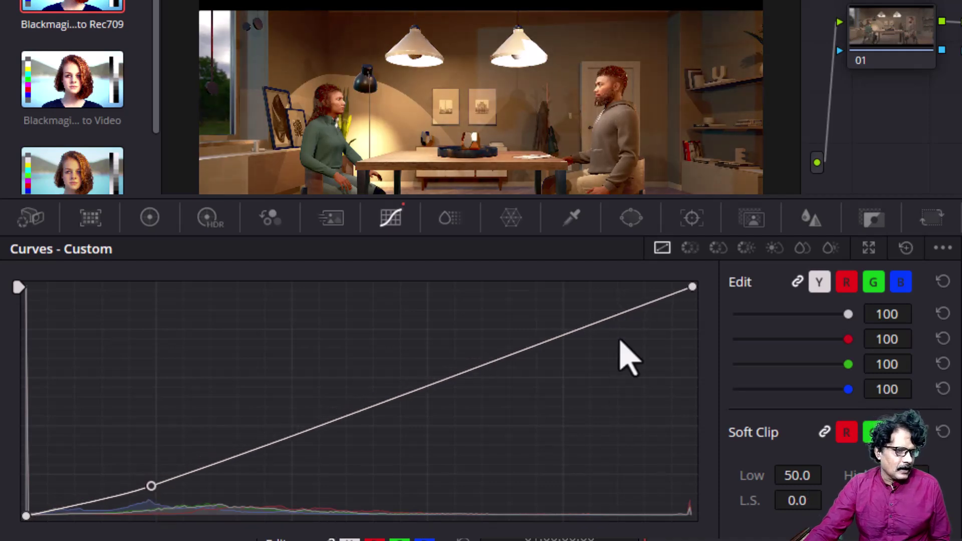
{"action": "left_click_drag", "start_coordinate": [576, 331], "coordinate": [575, 321]}
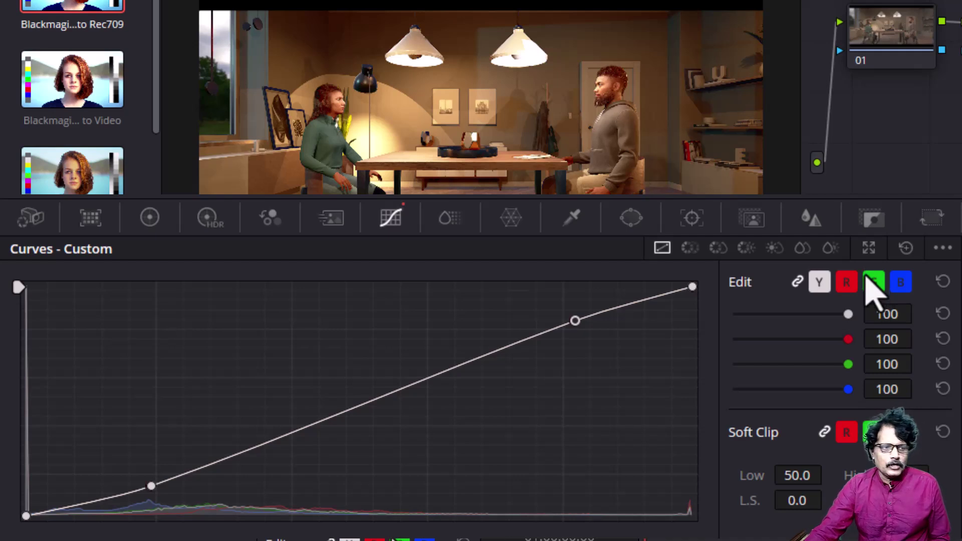
- On the red channel's custom curve, lower the shadow point and pull the highlight point down very slightly
{"action": "left_click", "coordinate": [850, 290]}
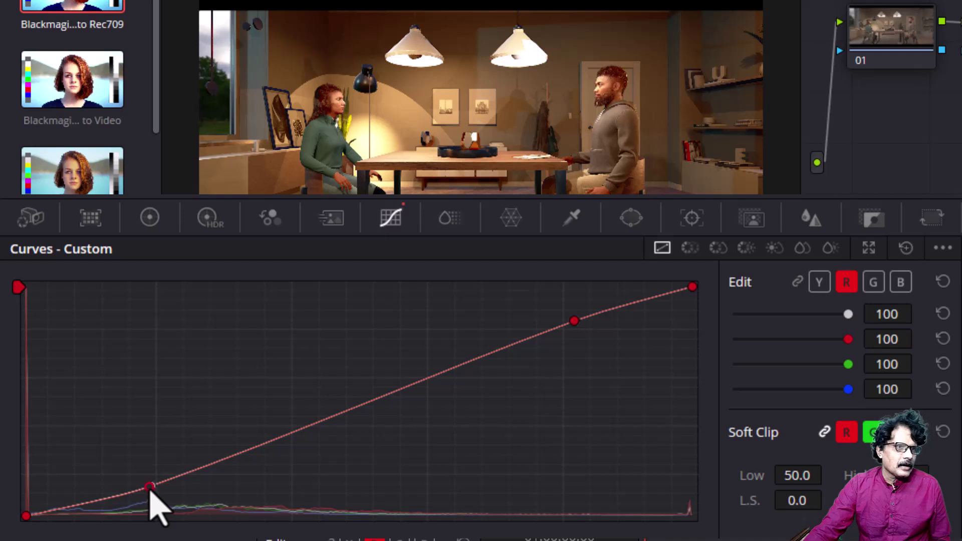
{"action": "left_click_drag", "start_coordinate": [150, 488], "coordinate": [160, 495]}
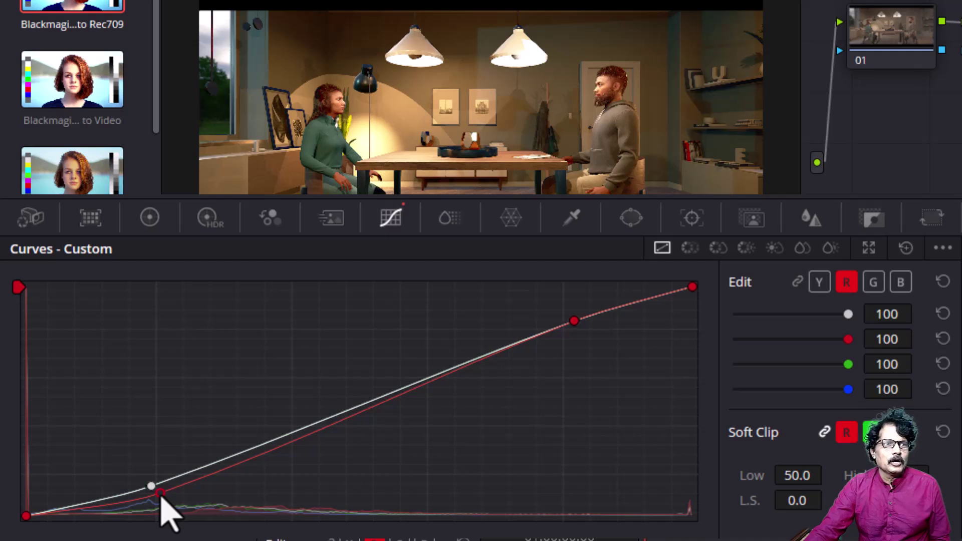
{"action": "left_click_drag", "start_coordinate": [161, 499], "coordinate": [163, 500]}
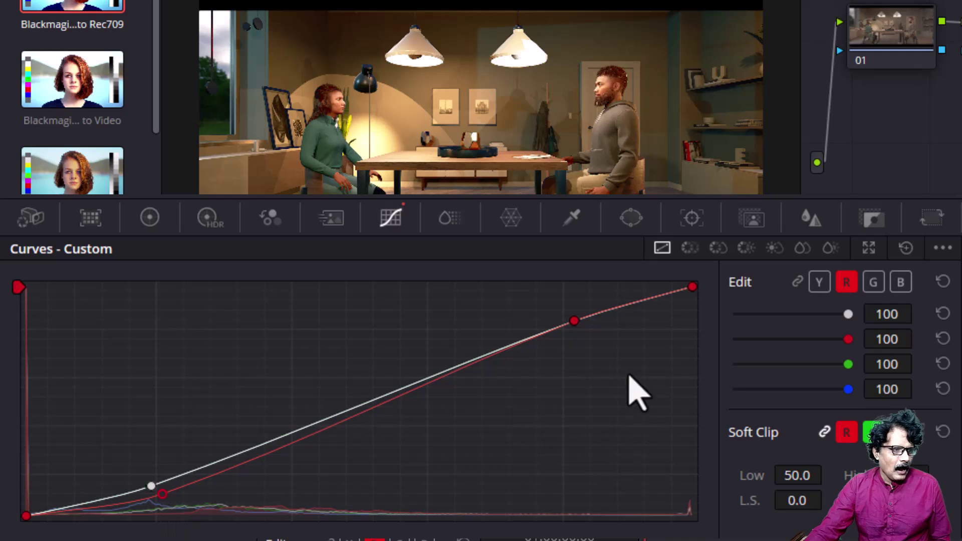
{"action": "left_click_drag", "start_coordinate": [575, 321], "coordinate": [574, 322]}
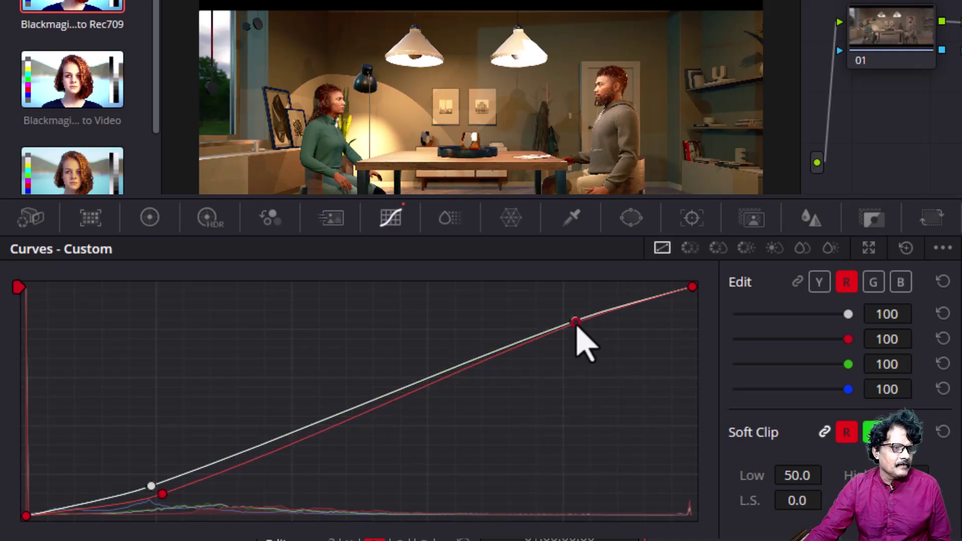
- On the green channel's custom curve, raise the shadow point slightly and lower the highlight point
{"action": "left_click", "coordinate": [876, 284]}
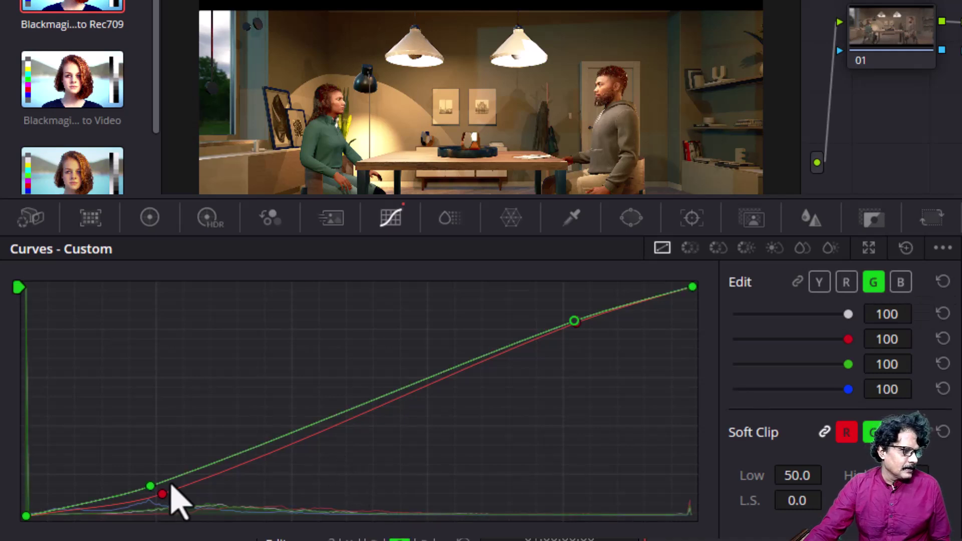
{"action": "left_click_drag", "start_coordinate": [152, 487], "coordinate": [153, 482]}
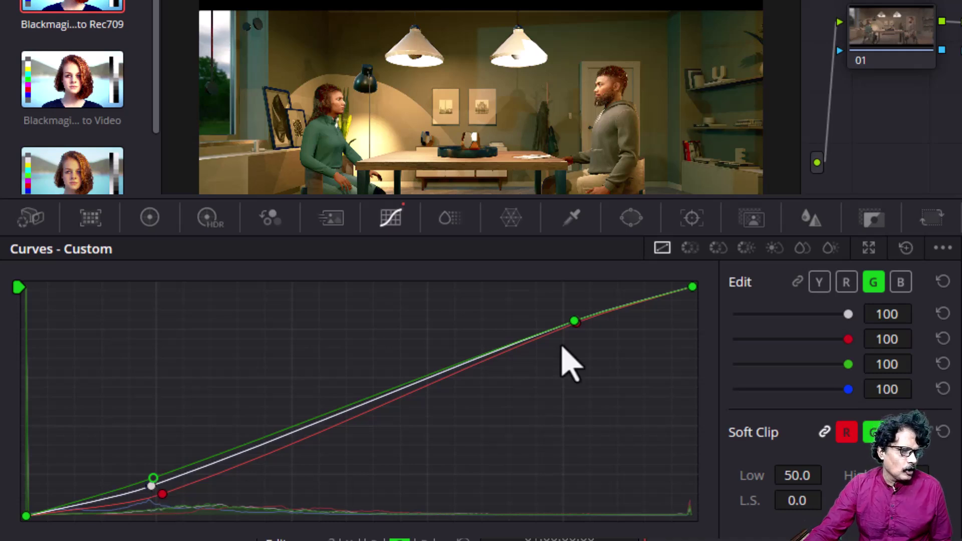
{"action": "mouse_move", "coordinate": [574, 321]}
{"action": "left_mouse_down"}
{"action": "mouse_move", "coordinate": [584, 341]}
{"action": "mouse_move", "coordinate": [574, 318]}
{"action": "mouse_move", "coordinate": [579, 329]}
{"action": "left_mouse_up"}
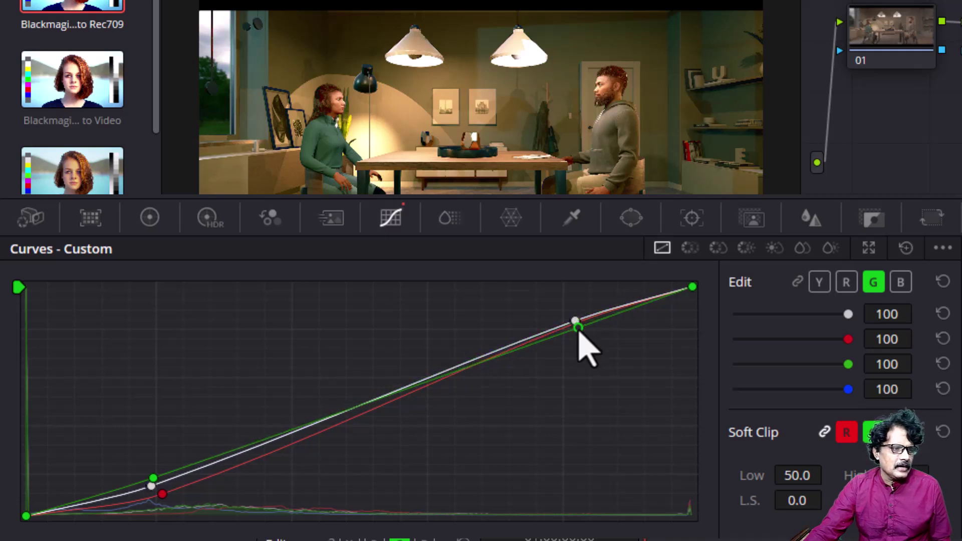
- On the blue channel's custom curve, raise the highlight point slightly and lift the shadow point clearly above the other channels
{"action": "left_click", "coordinate": [901, 282]}
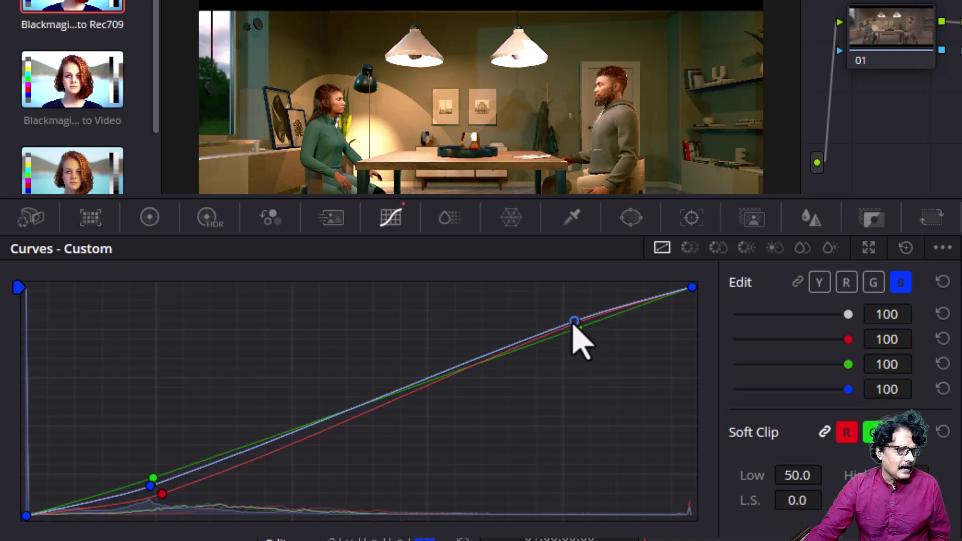
{"action": "left_click_drag", "start_coordinate": [574, 321], "coordinate": [569, 315]}
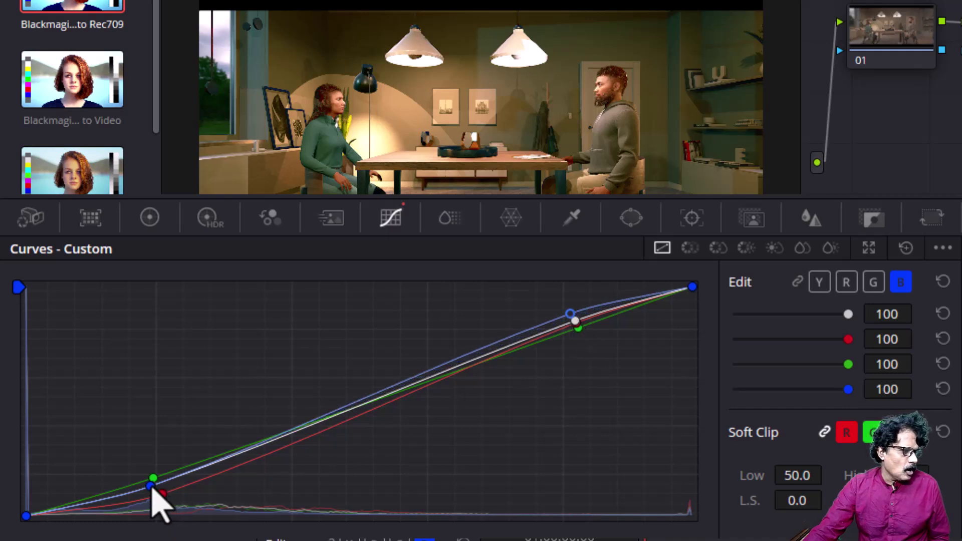
{"action": "left_click_drag", "start_coordinate": [151, 486], "coordinate": [152, 462]}
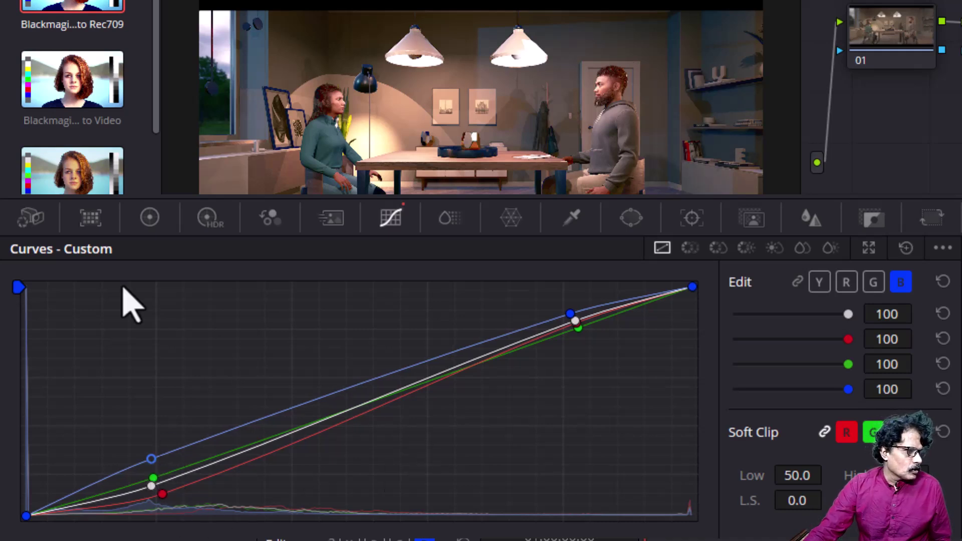
- Cool the image on node 03 by setting the primaries color temperature to -650
{"action": "left_click", "coordinate": [145, 216]}
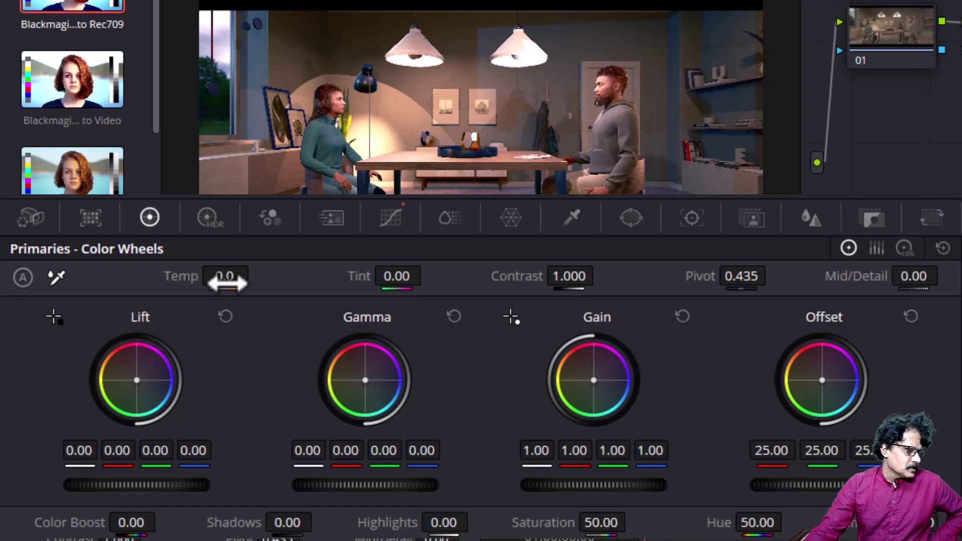
{"action": "left_click", "coordinate": [210, 217]}
{"action": "left_click", "coordinate": [150, 217]}
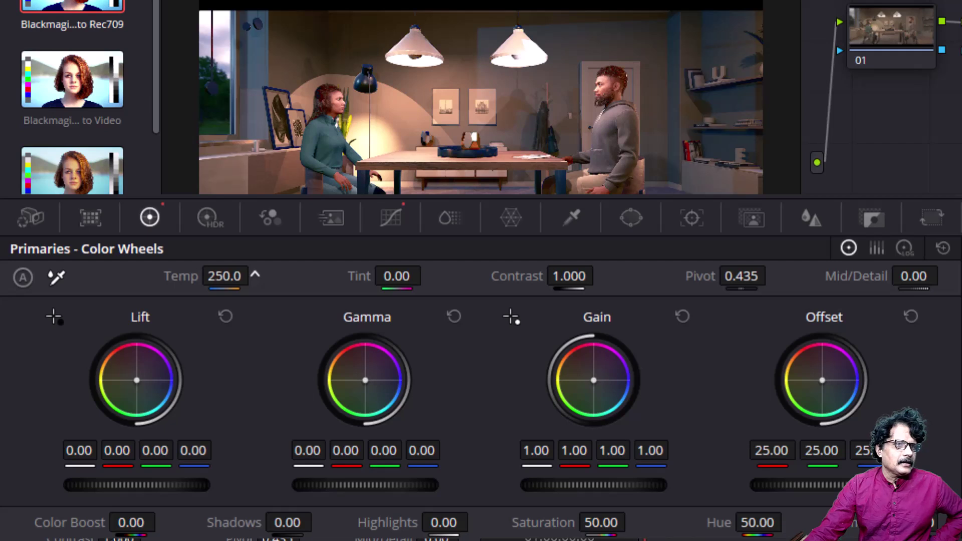
{"action": "left_click_drag", "start_coordinate": [255, 274], "coordinate": [255, 274]}
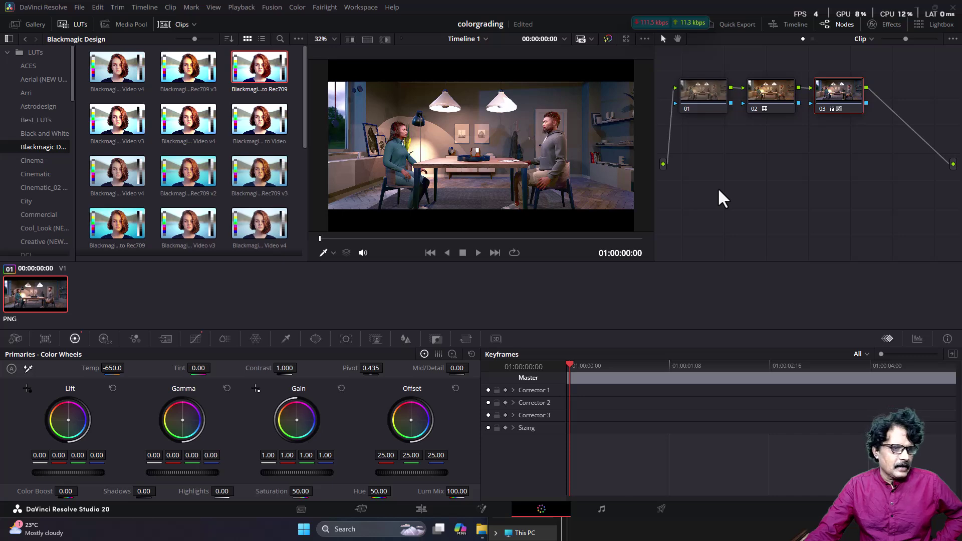
- On the Edit page, place rgbtable16x1.png directly after the screenshot clip on Video 1 and move the playhead onto it
{"action": "left_click", "coordinate": [410, 507]}
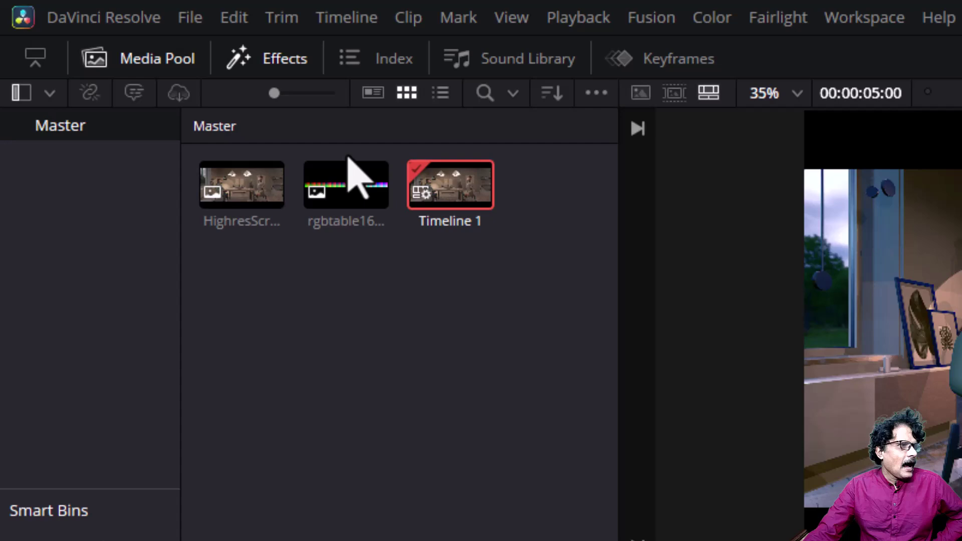
{"action": "left_click", "coordinate": [145, 72]}
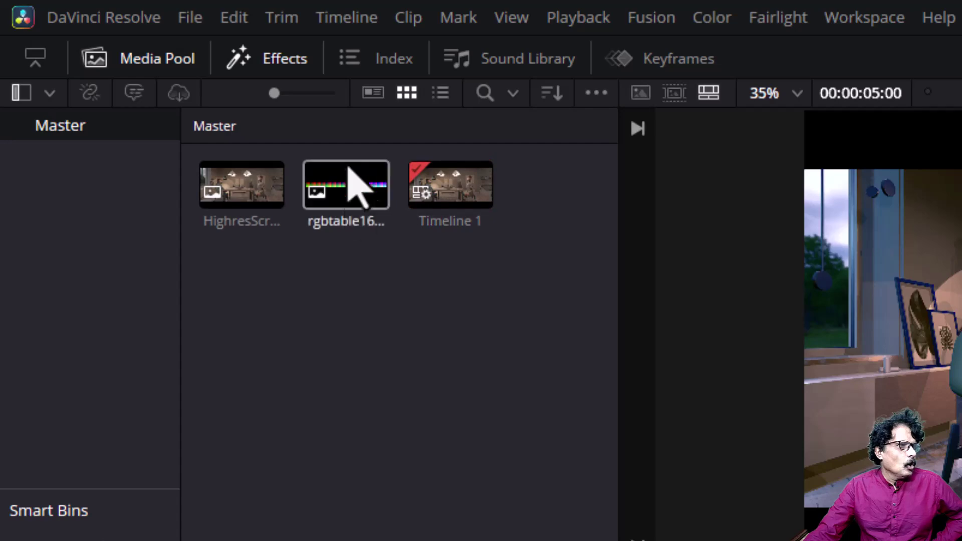
{"action": "left_click", "coordinate": [349, 175]}
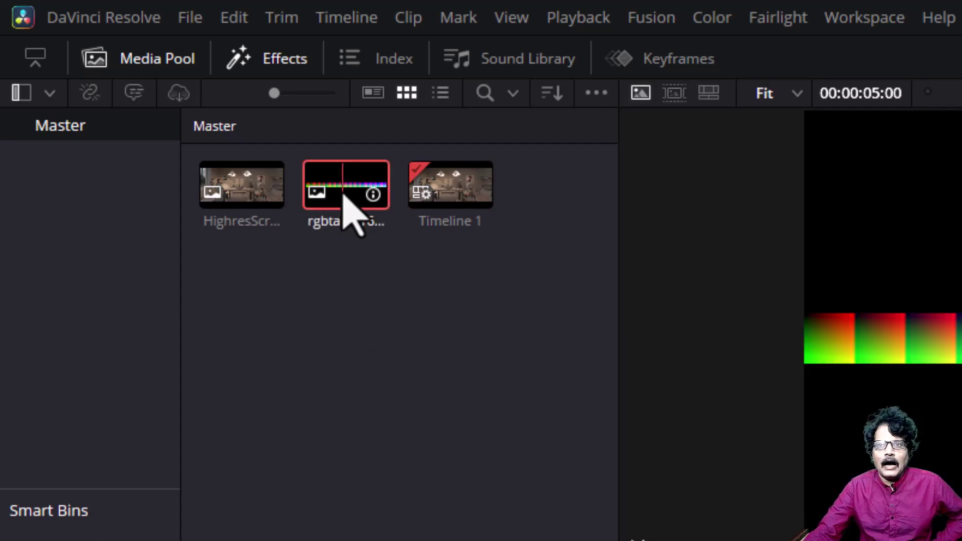
{"action": "left_click_drag", "start_coordinate": [342, 193], "coordinate": [525, 486]}
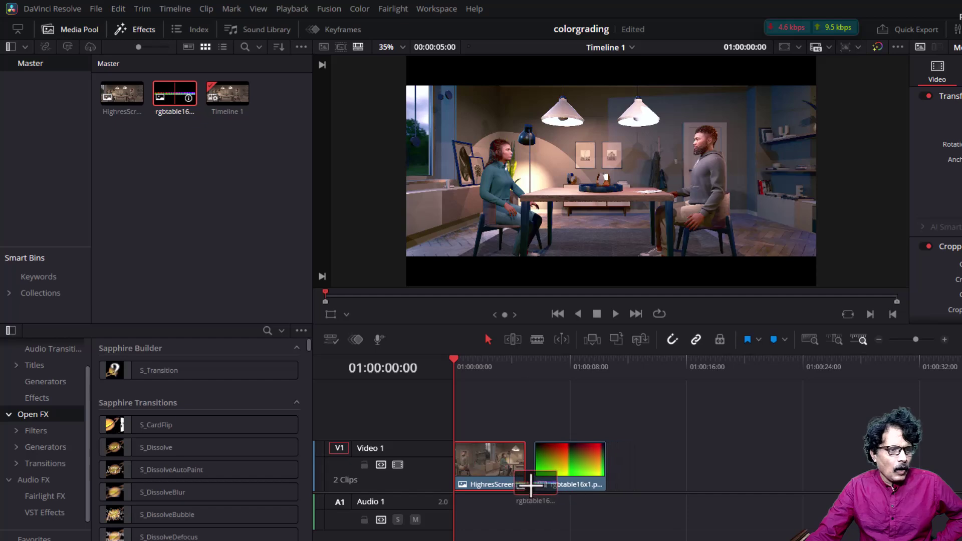
{"action": "left_click_drag", "start_coordinate": [548, 369], "coordinate": [550, 366]}
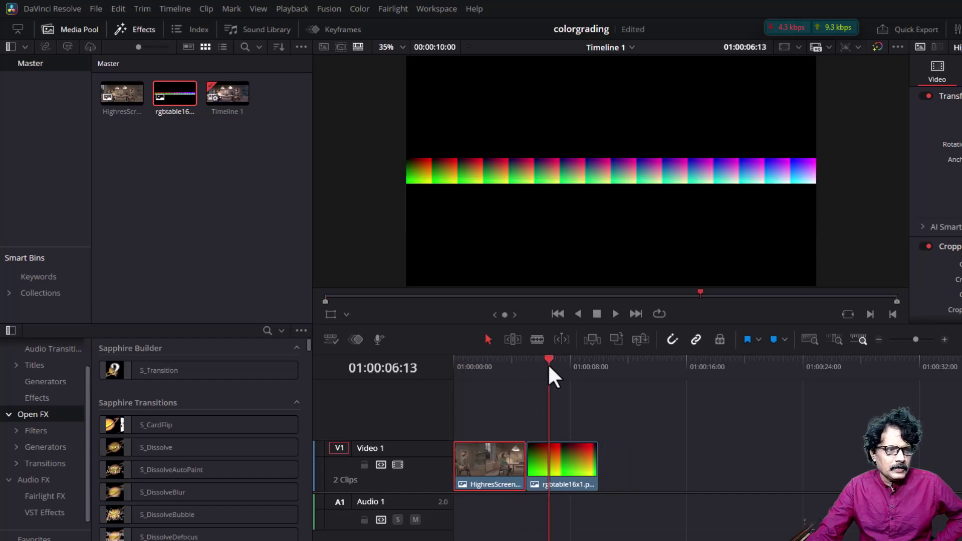
- Set the rgbtable16x1.png clip's Retime and Scaling option Scaling to Stretch and save the project
{"action": "left_click", "coordinate": [539, 451]}
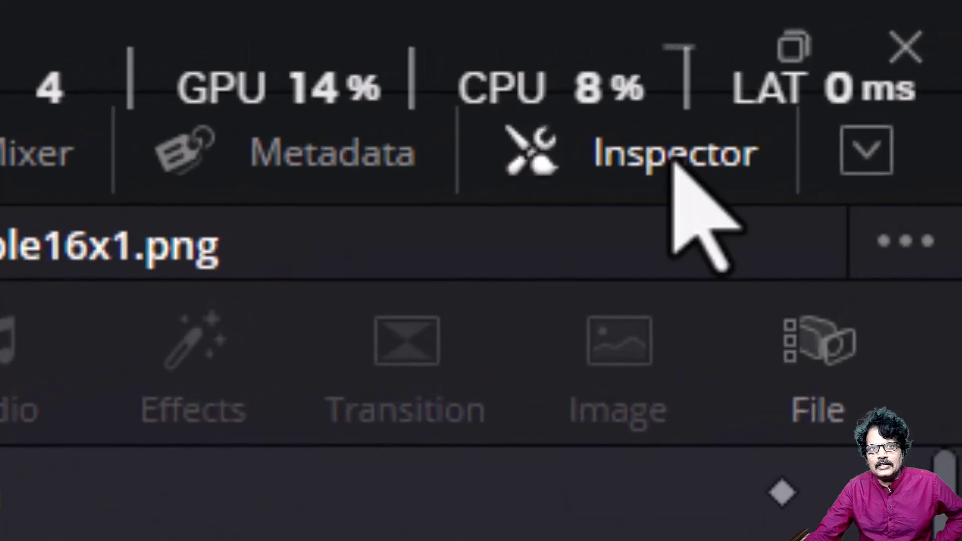
{"action": "left_click", "coordinate": [673, 159]}
{"action": "left_click", "coordinate": [674, 161]}
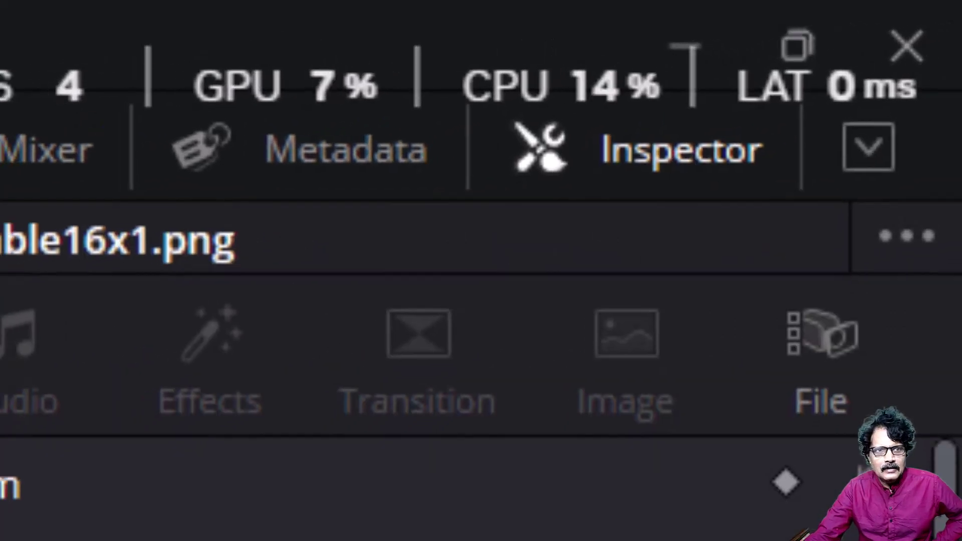
{"action": "scroll", "coordinate": [10, 531], "scroll_direction": "down", "scroll_amount": 15}
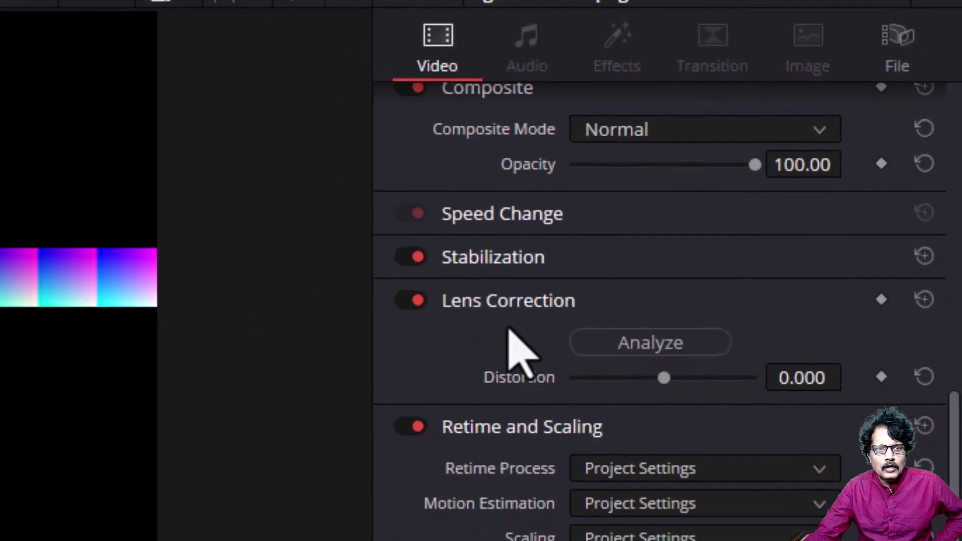
{"action": "scroll", "coordinate": [475, 435], "scroll_direction": "down", "scroll_amount": 2}
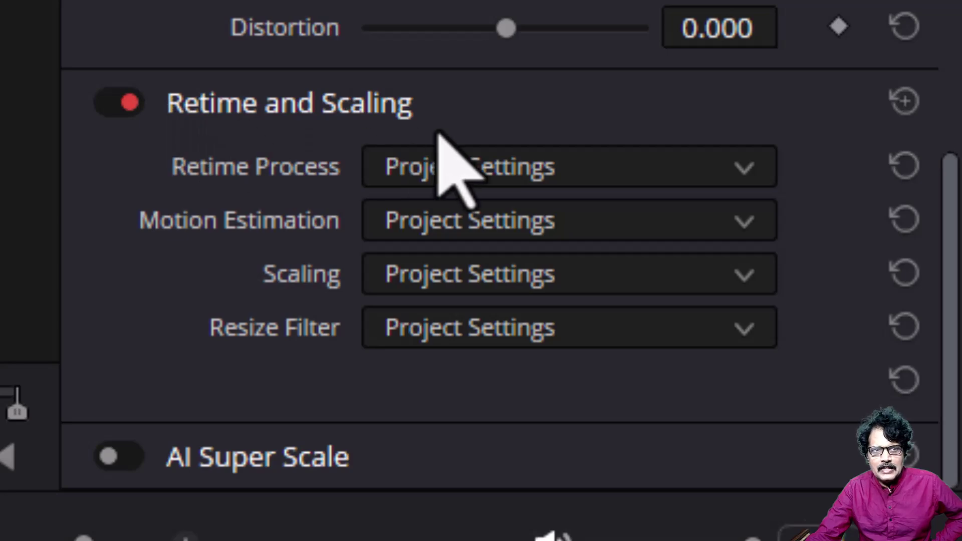
{"action": "left_click", "coordinate": [524, 275]}
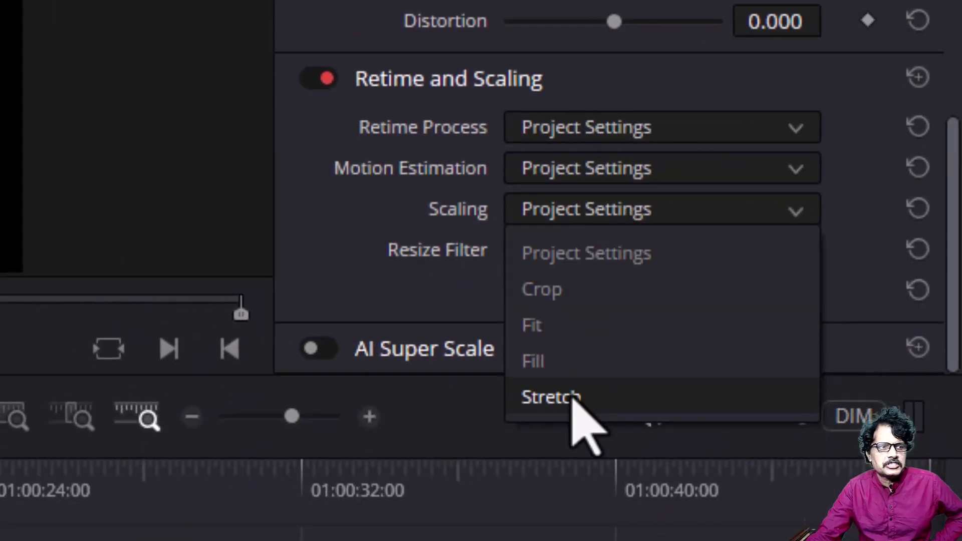
{"action": "left_click", "coordinate": [575, 397]}
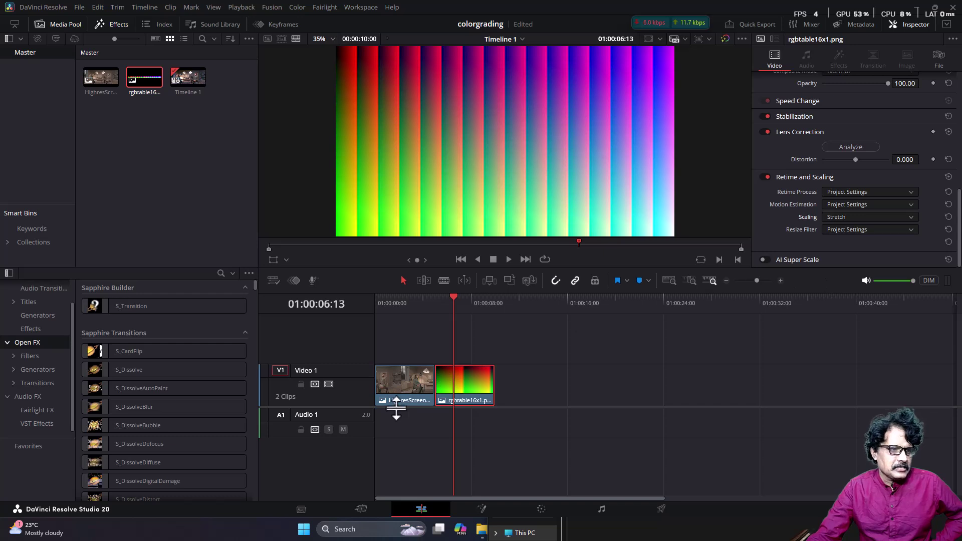
{"action": "key", "text": "ctrl+s"}
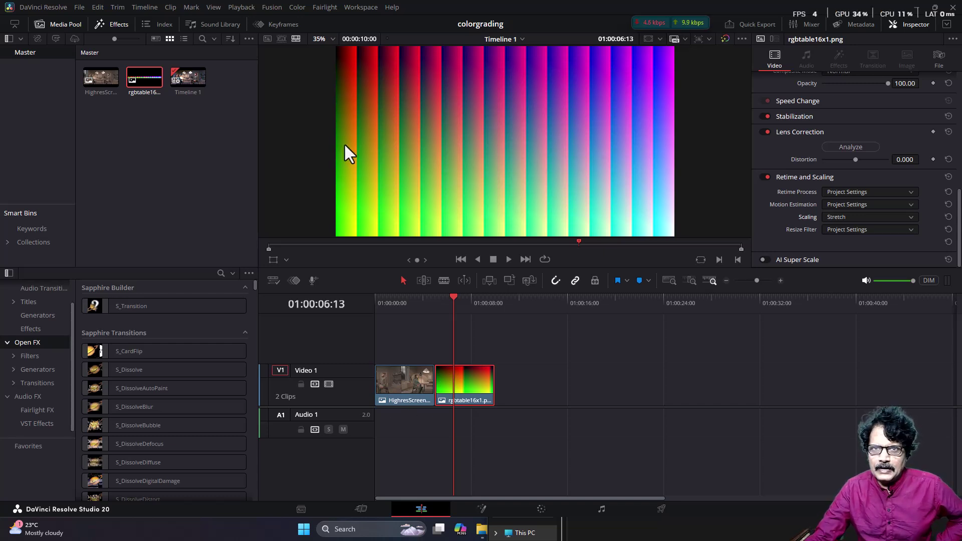
- Compare the screenshot clip with and without its color grade by bypassing the grade and restoring it
{"action": "left_click", "coordinate": [413, 370]}
{"action": "left_click_drag", "start_coordinate": [405, 297], "coordinate": [404, 302]}
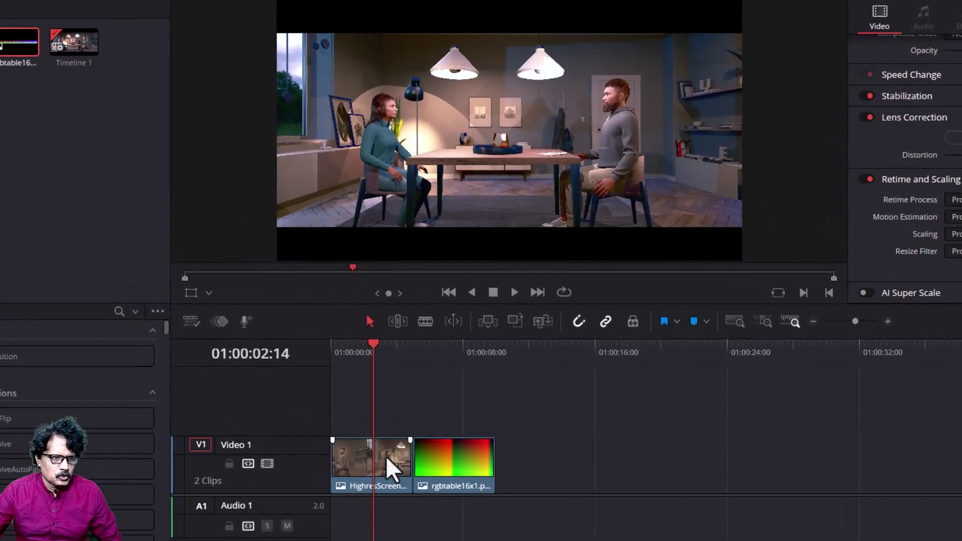
{"action": "left_click", "coordinate": [418, 387]}
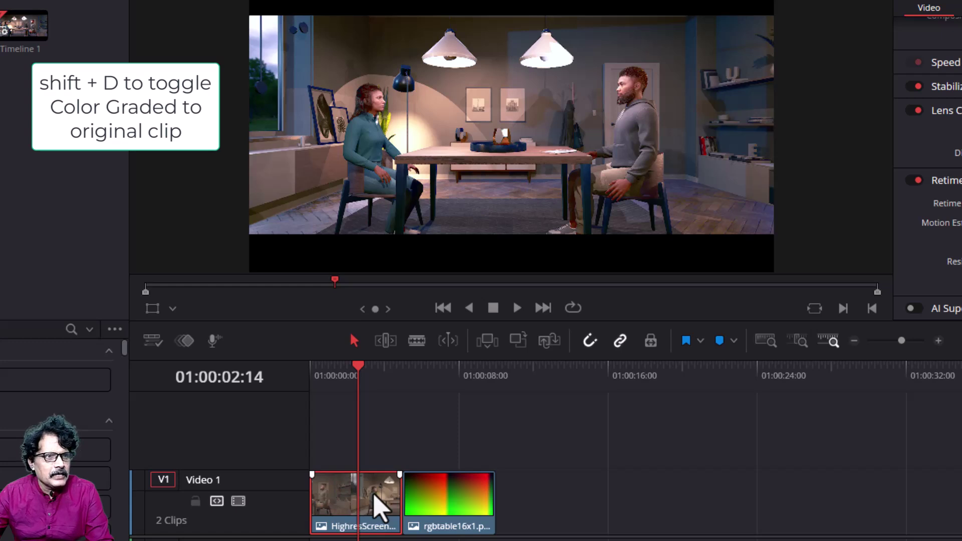
{"action": "key", "text": "shift+d"}
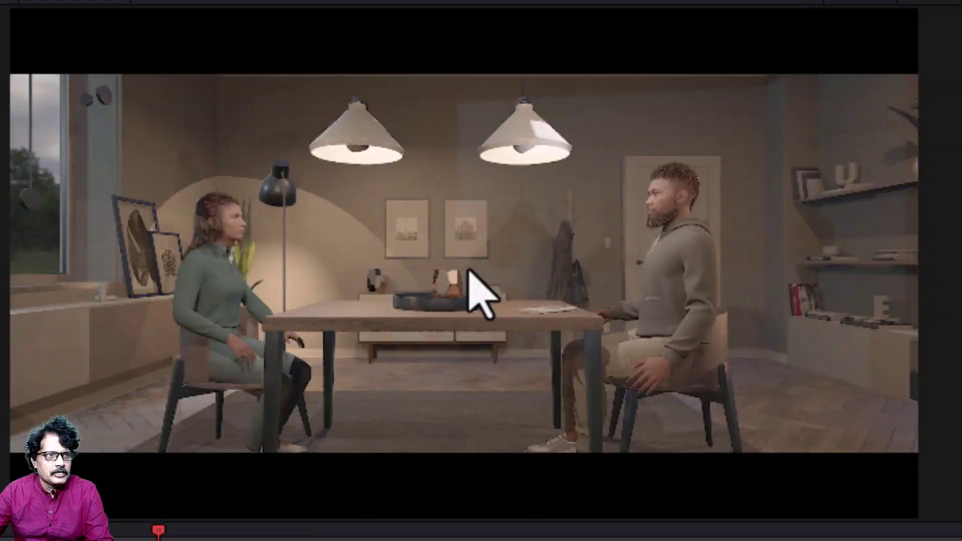
{"action": "key", "text": "shift+d"}
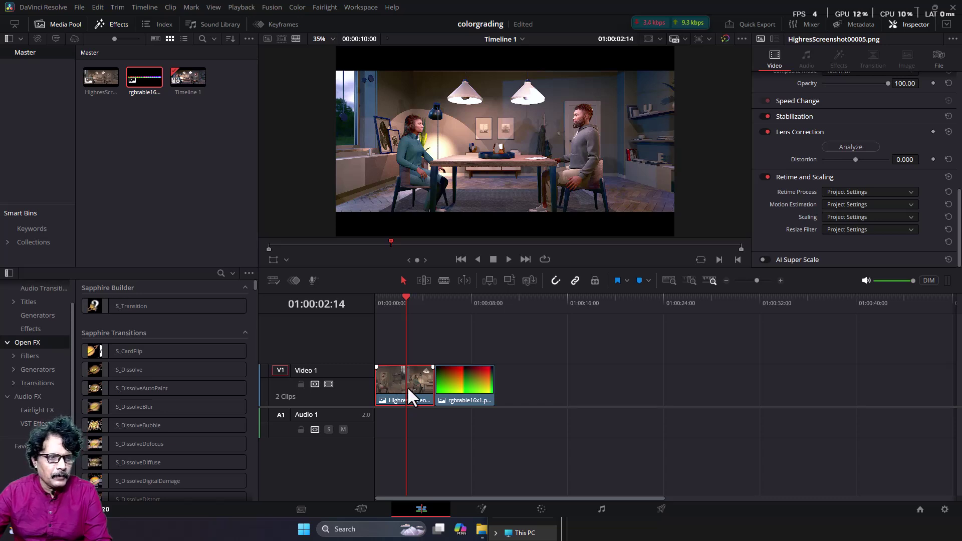
{"action": "mouse_move", "coordinate": [405, 296]}
{"action": "left_mouse_down"}
{"action": "mouse_move", "coordinate": [457, 297]}
{"action": "mouse_move", "coordinate": [421, 305]}
{"action": "left_mouse_up"}
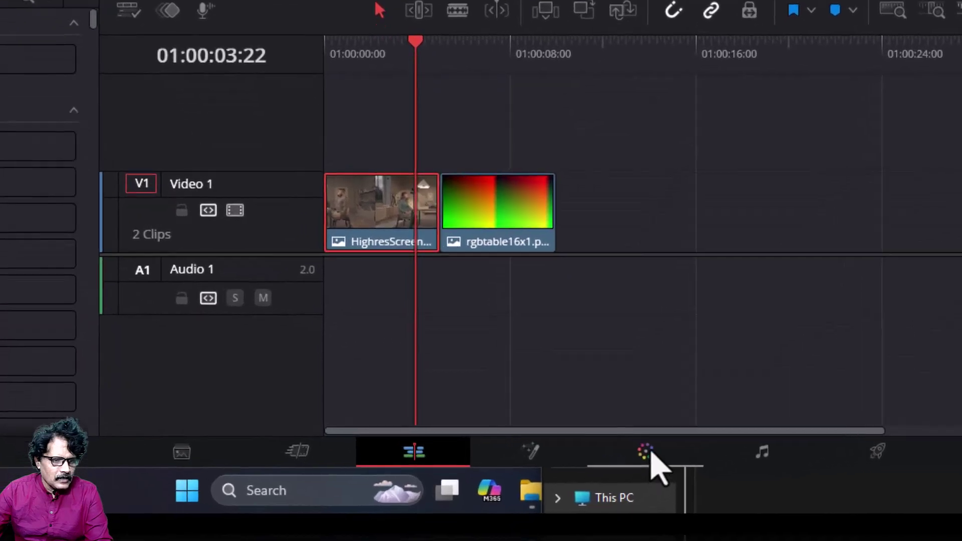
- On the Color page, copy the three-node grade from the screenshot clip onto the rgbtable16x1.png clip
{"action": "left_click", "coordinate": [646, 453]}
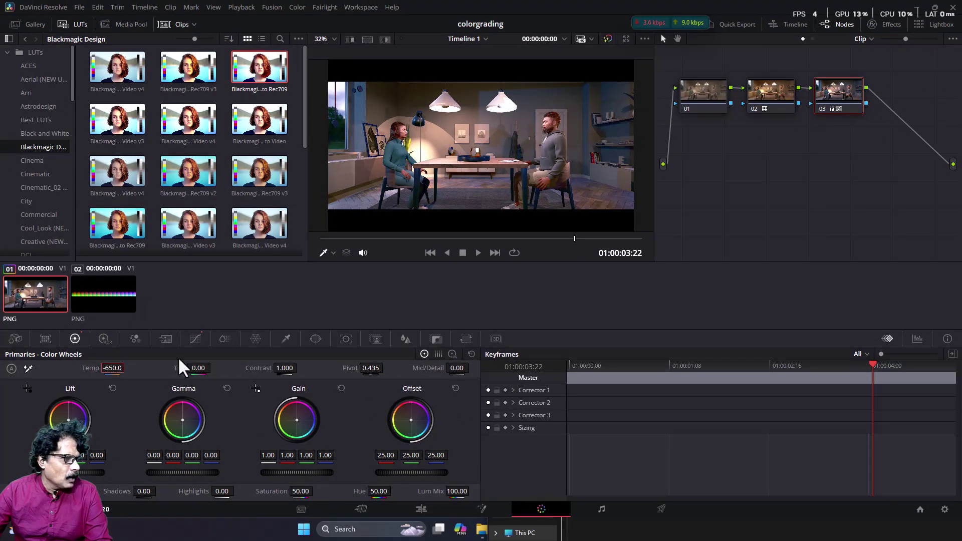
{"action": "left_click", "coordinate": [114, 288]}
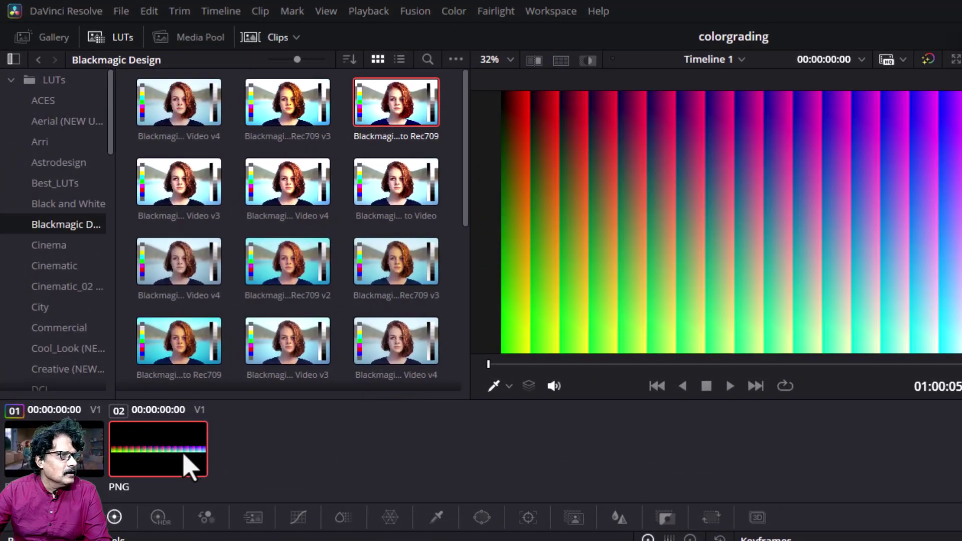
{"action": "left_click", "coordinate": [260, 40]}
{"action": "left_click", "coordinate": [262, 39]}
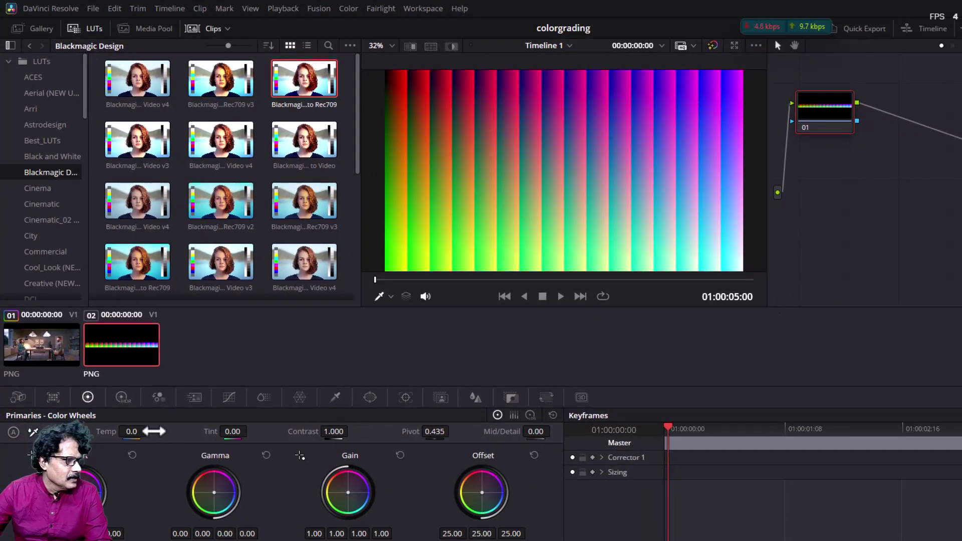
{"action": "middle_click", "coordinate": [49, 356]}
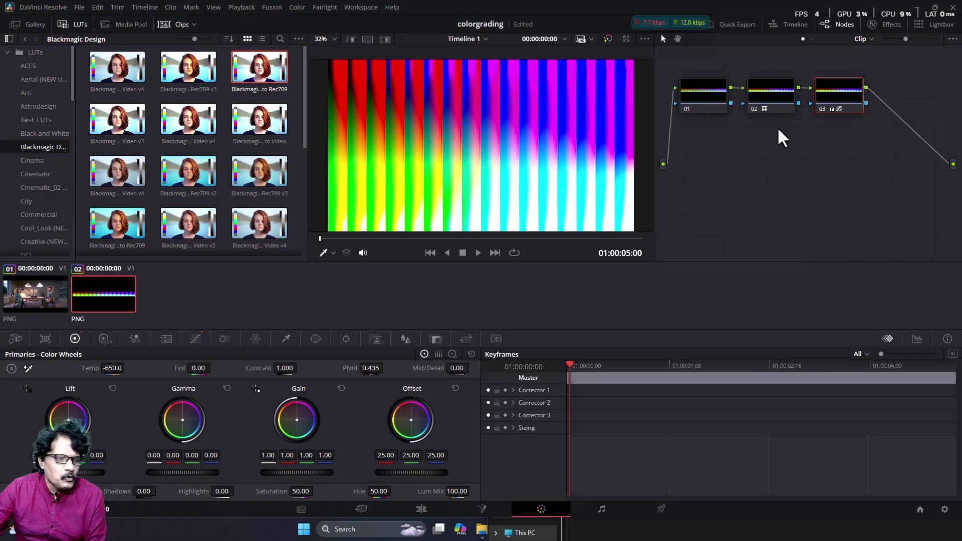
- On the Edit page, mark a two-frame render range within the rgbtable clip from 01:00:06:20 to 01:00:06:21
{"action": "left_click", "coordinate": [421, 510]}
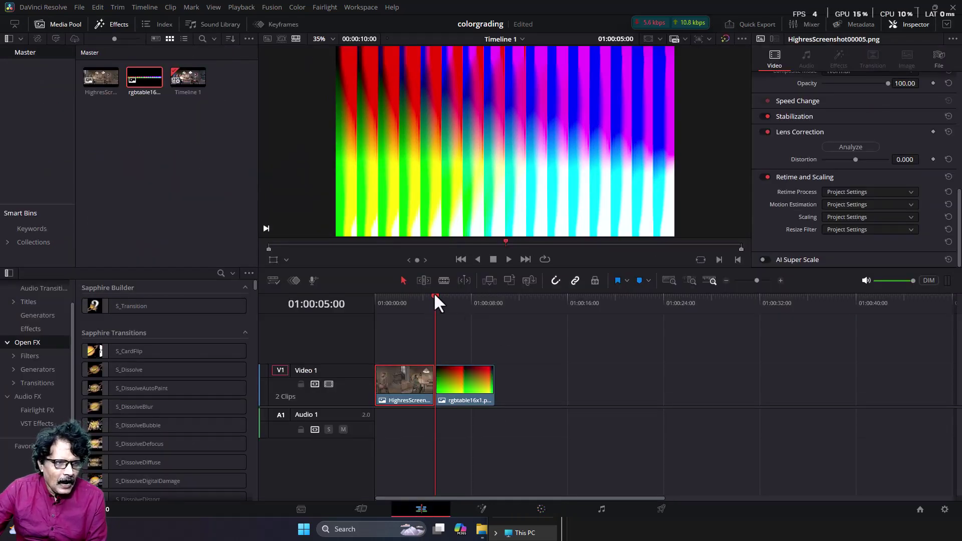
{"action": "mouse_move", "coordinate": [434, 296]}
{"action": "left_mouse_down"}
{"action": "mouse_move", "coordinate": [455, 297]}
{"action": "mouse_move", "coordinate": [449, 301]}
{"action": "left_mouse_up"}
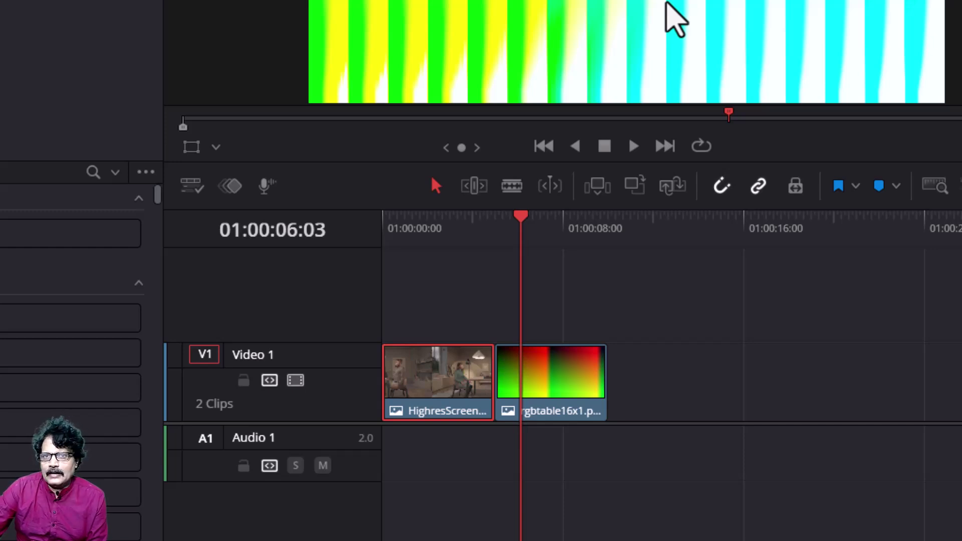
{"action": "left_click_drag", "start_coordinate": [521, 218], "coordinate": [537, 230]}
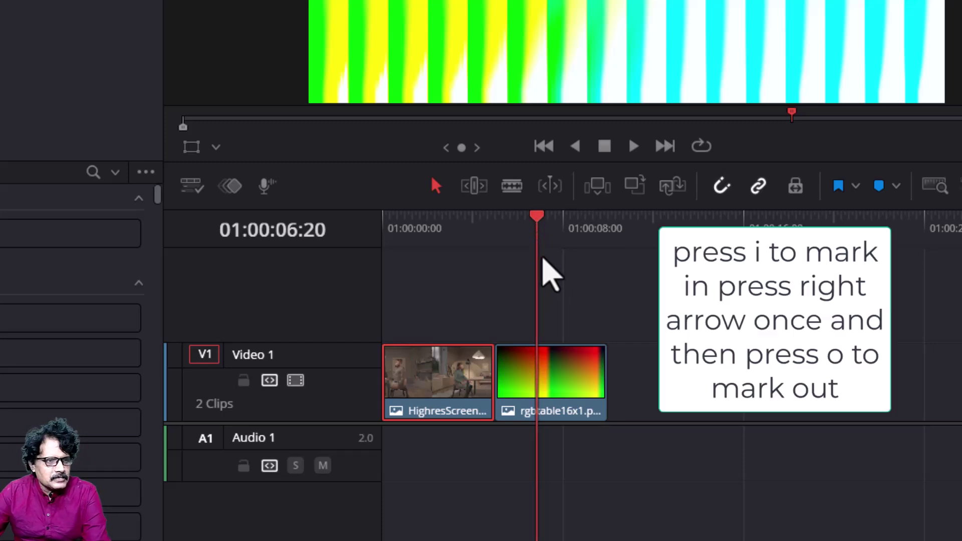
{"action": "key", "text": "i"}
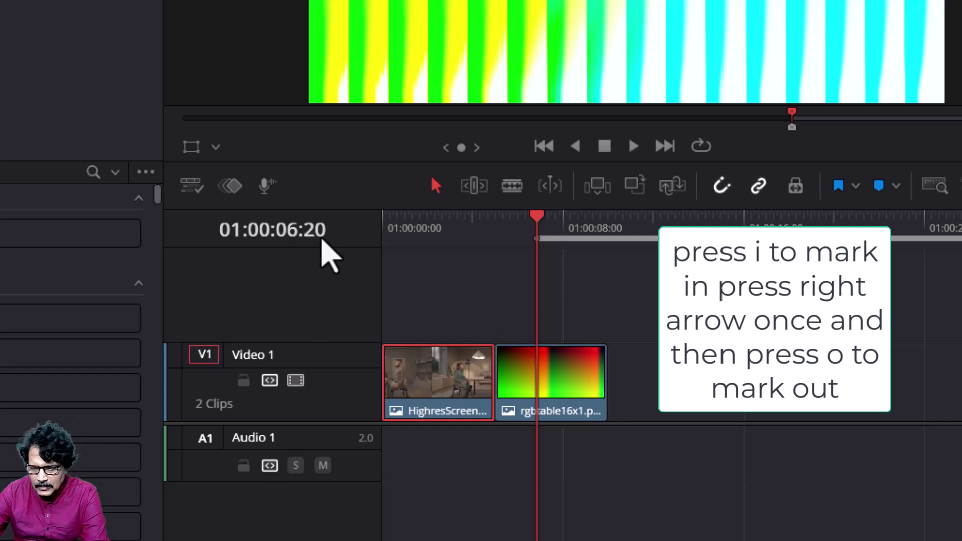
{"action": "key", "text": "Right"}
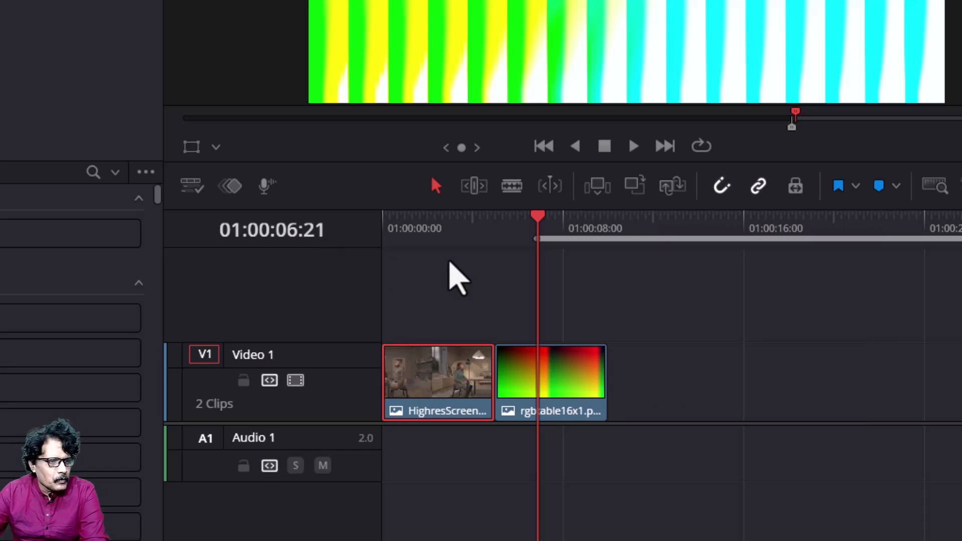
{"action": "key", "text": "alt+i"}
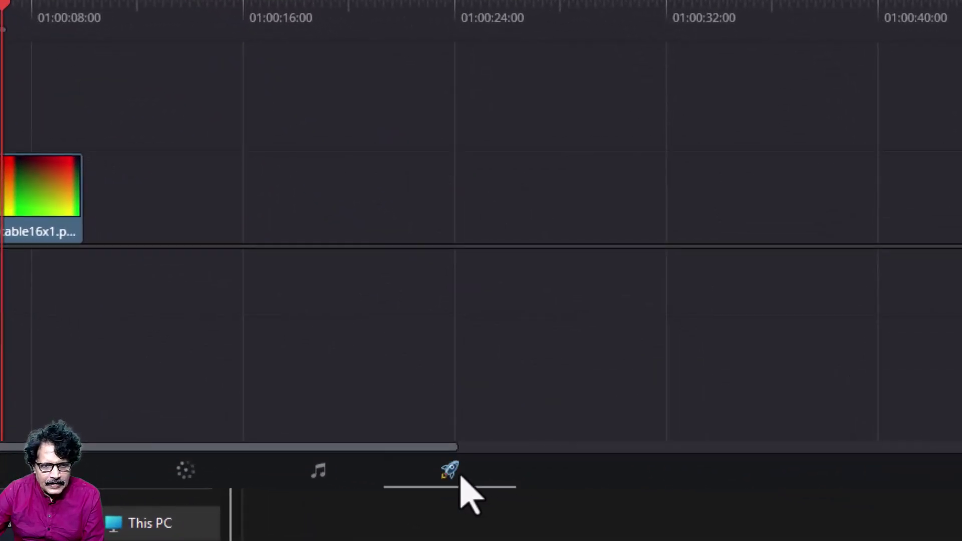
- On the Deliver page, name the export MycolorGrade and set its location to G:\unreal_film_Making
{"action": "left_click", "coordinate": [461, 478]}
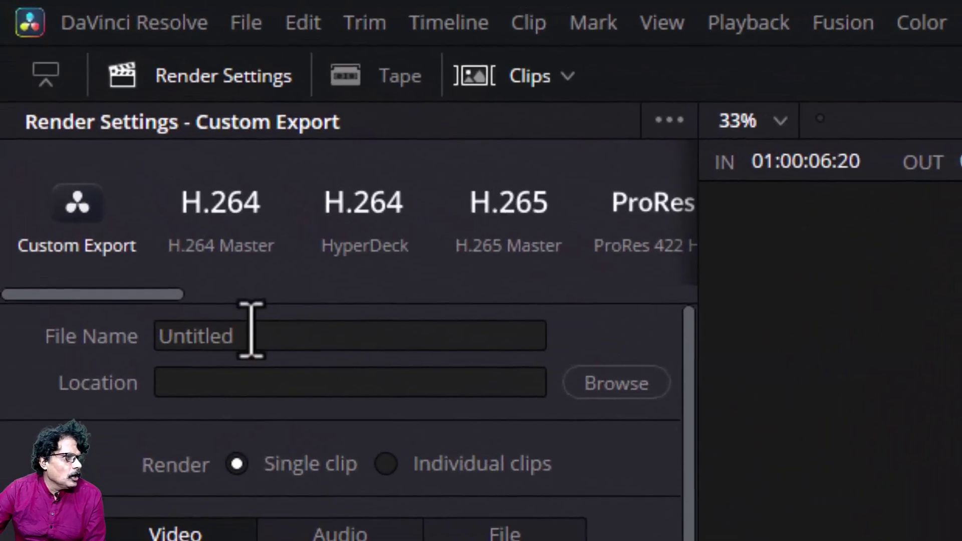
{"action": "left_click_drag", "start_coordinate": [81, 107], "coordinate": [2, 105]}
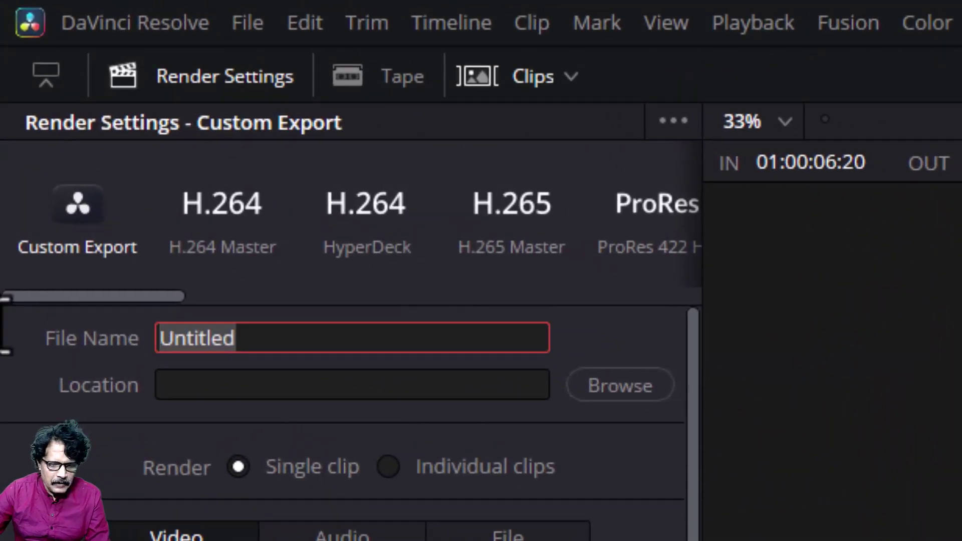
{"action": "type", "text": "MycolorGrade"}
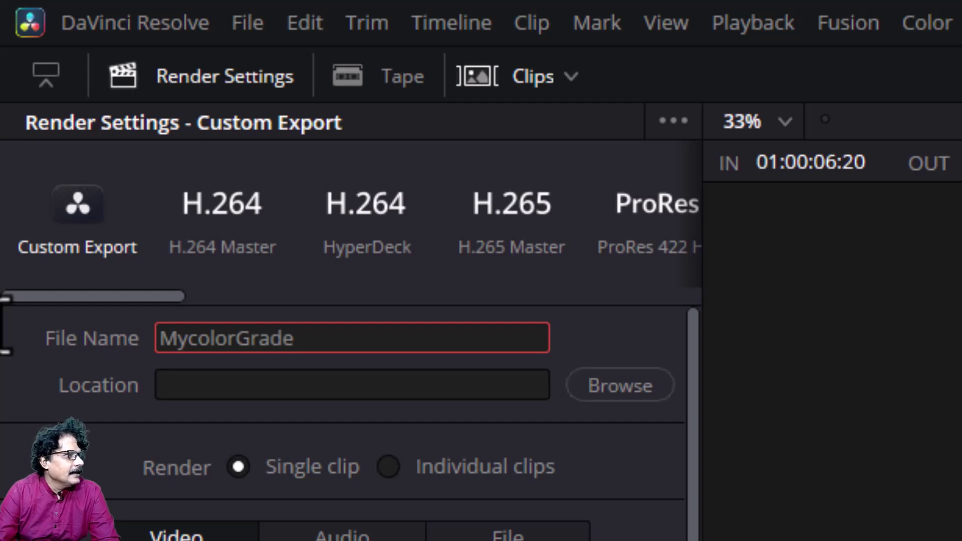
{"action": "left_click", "coordinate": [632, 388]}
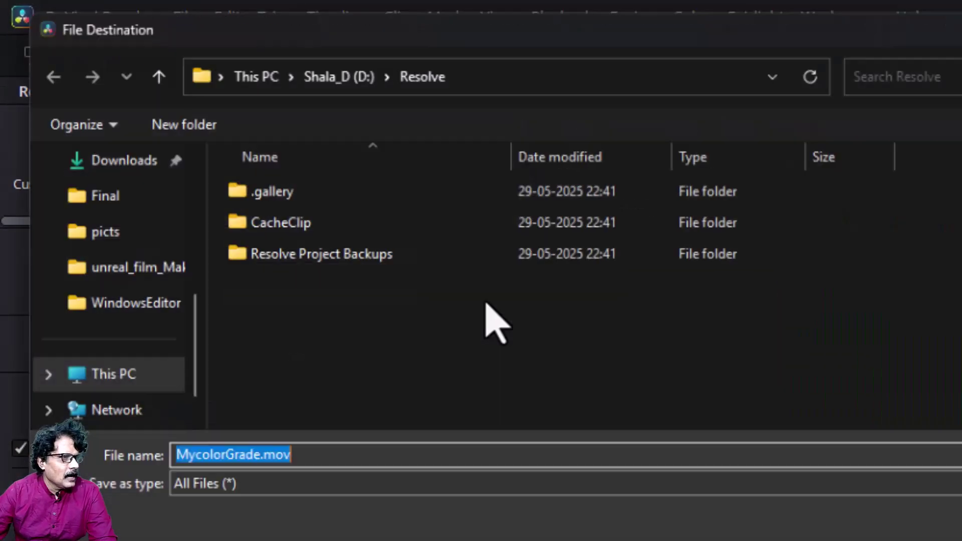
{"action": "scroll", "coordinate": [177, 367], "scroll_direction": "down", "scroll_amount": 1}
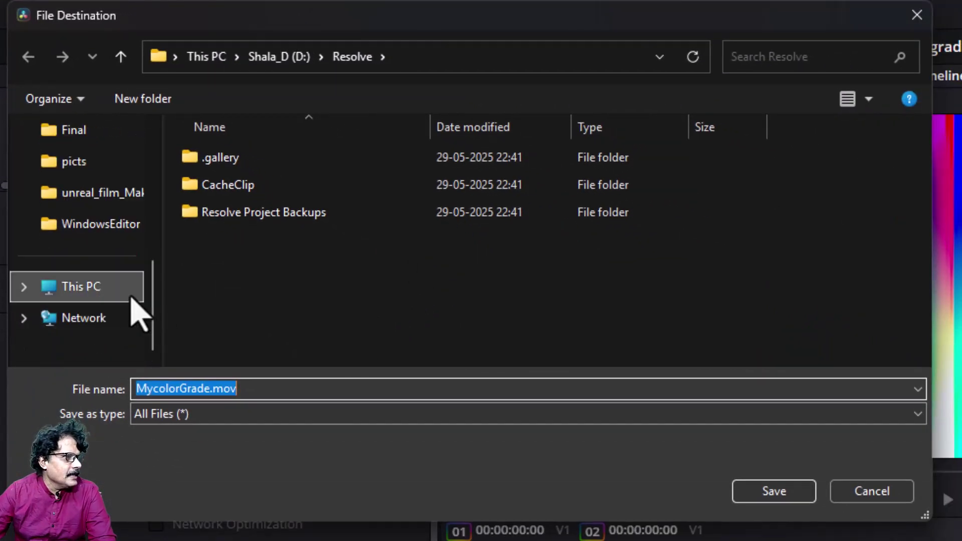
{"action": "left_click", "coordinate": [125, 374]}
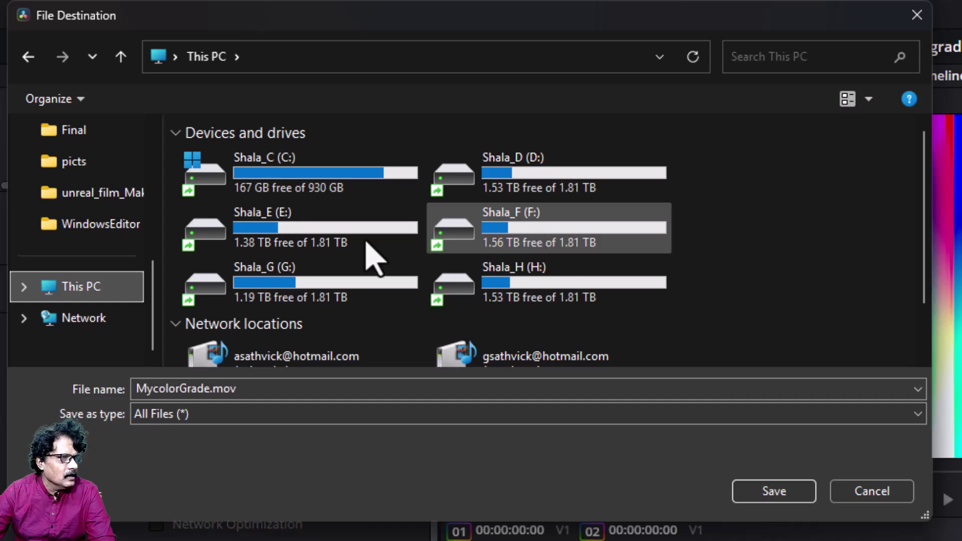
{"action": "double_click", "coordinate": [316, 300]}
{"action": "scroll", "coordinate": [316, 301], "scroll_direction": "down", "scroll_amount": 3}
{"action": "double_click", "coordinate": [333, 276]}
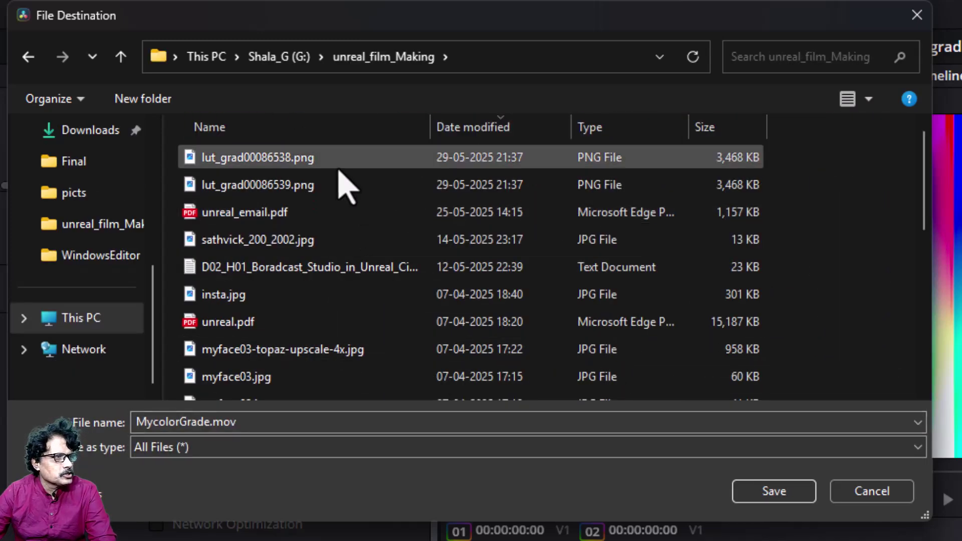
{"action": "key", "text": "Return"}
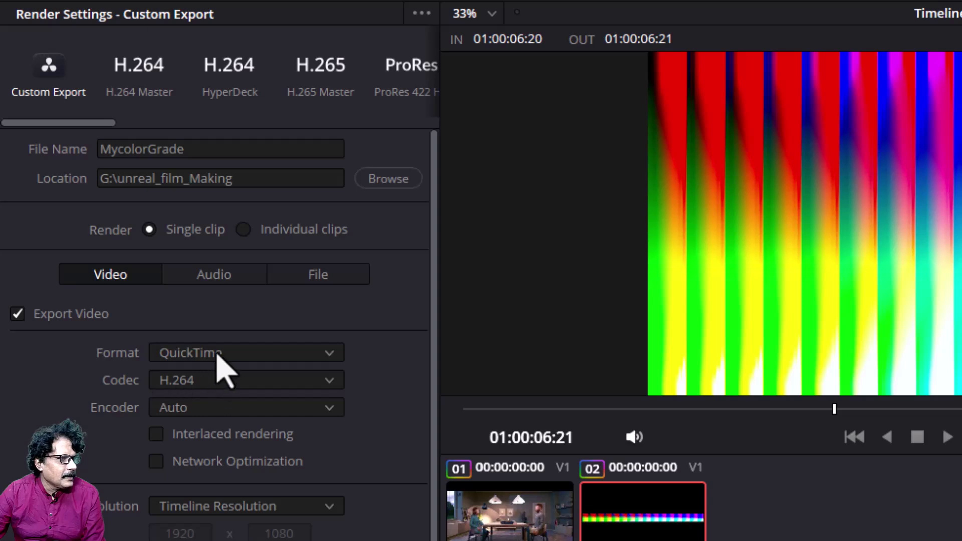
- Render the marked range in PNG format through the render queue and view the output folder unreal_film_Making in File Explorer
{"action": "left_click", "coordinate": [217, 416]}
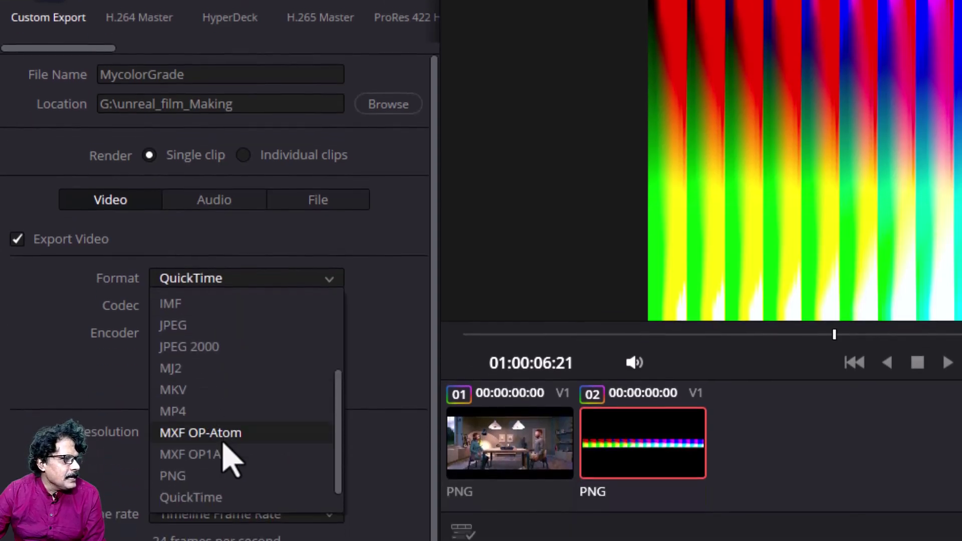
{"action": "left_click", "coordinate": [218, 469]}
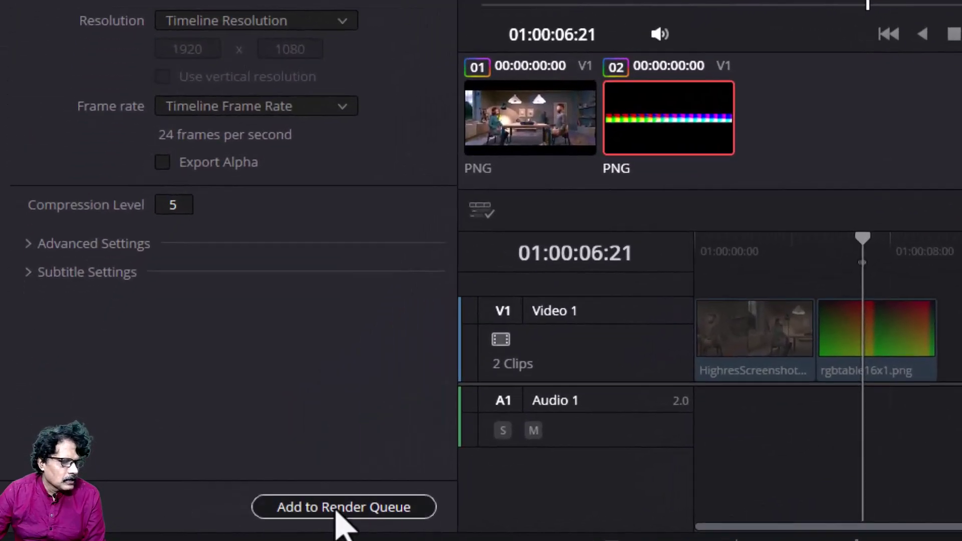
{"action": "left_click", "coordinate": [365, 510]}
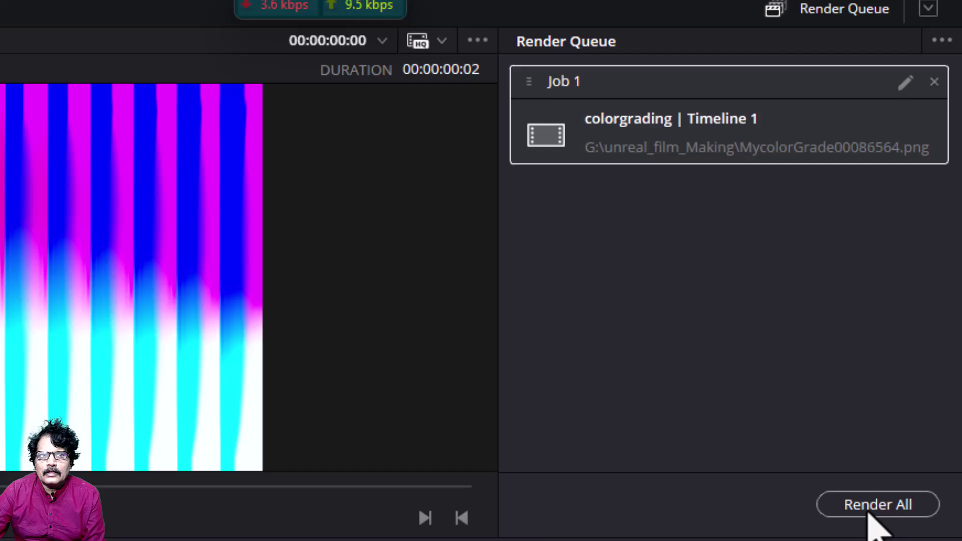
{"action": "left_click", "coordinate": [870, 510]}
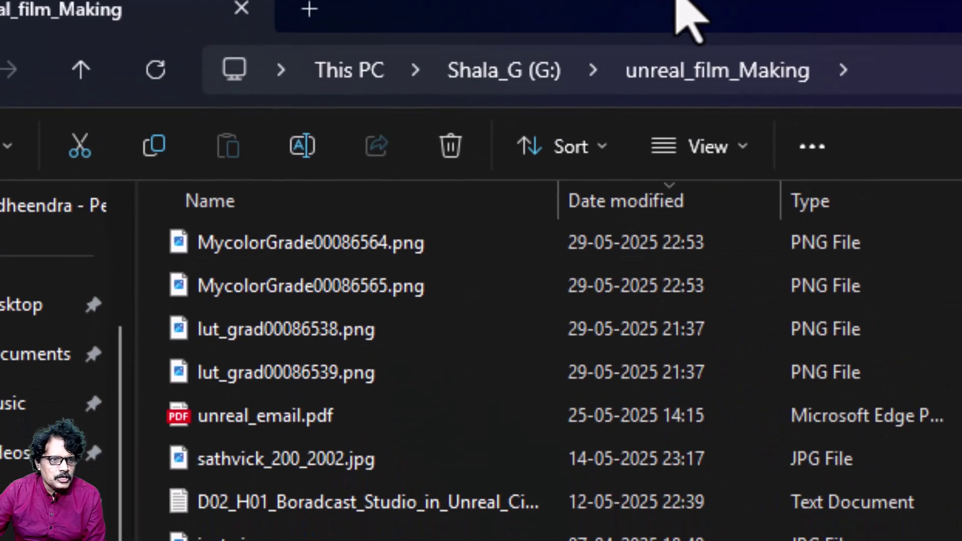
{"action": "left_click", "coordinate": [600, 537]}
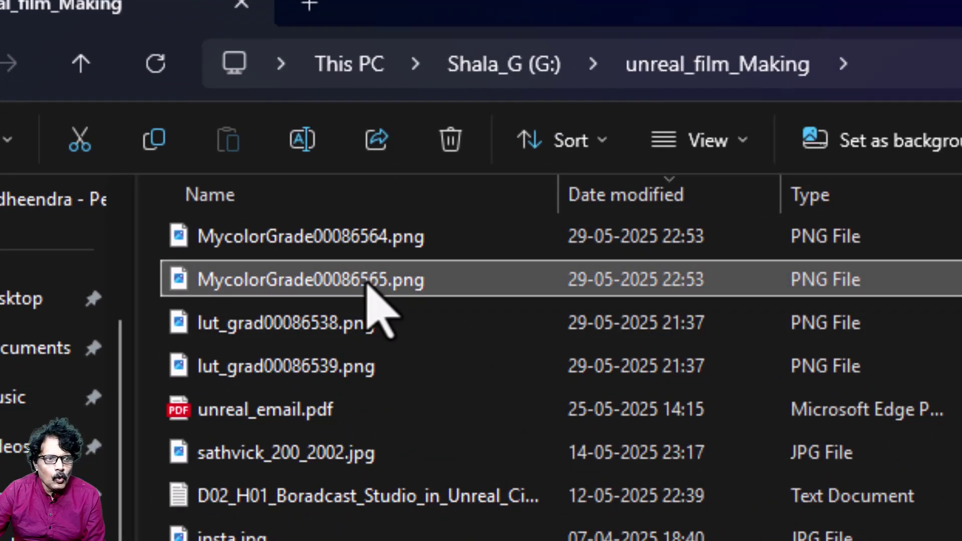
- Preview the rendered MycolorGrade00086565.png and rename the file to MyColorGrade.png
{"action": "double_click", "coordinate": [368, 293]}
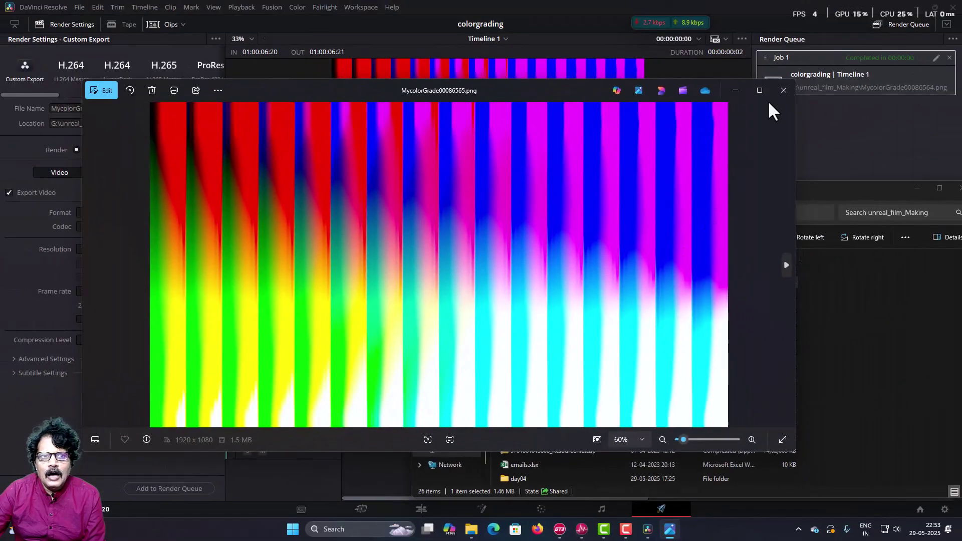
{"action": "left_click", "coordinate": [783, 90]}
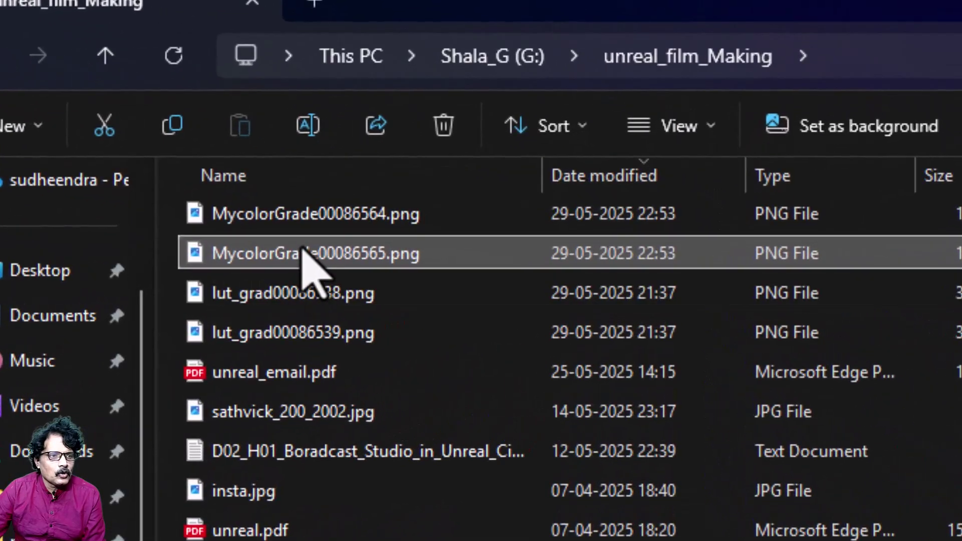
{"action": "right_click", "coordinate": [303, 254]}
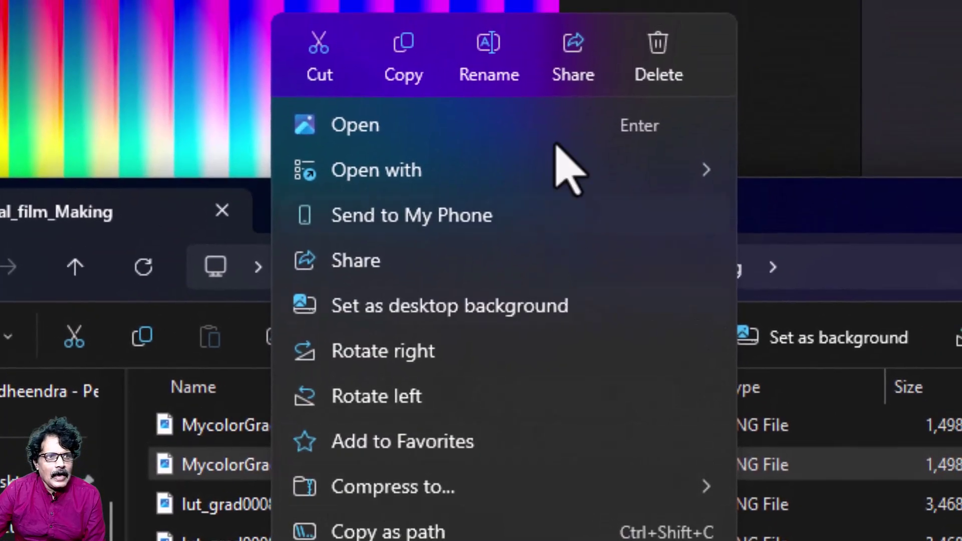
{"action": "left_click", "coordinate": [500, 59]}
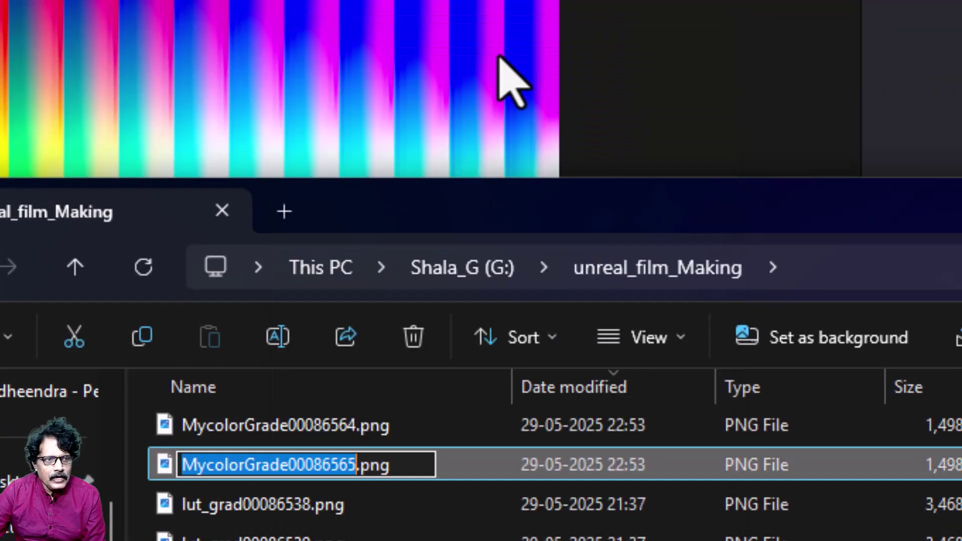
{"action": "type", "text": "MyColo"}
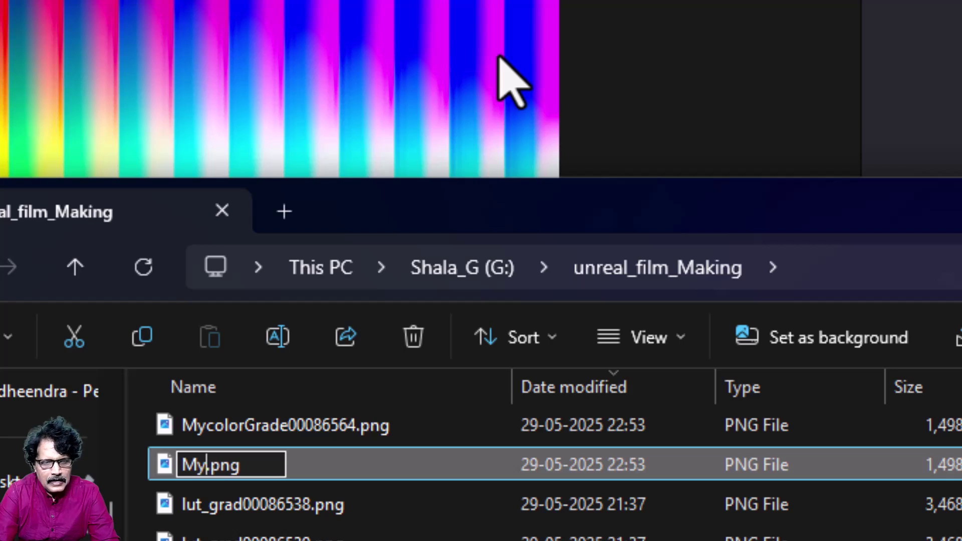
{"action": "type", "text": "rGrade"}
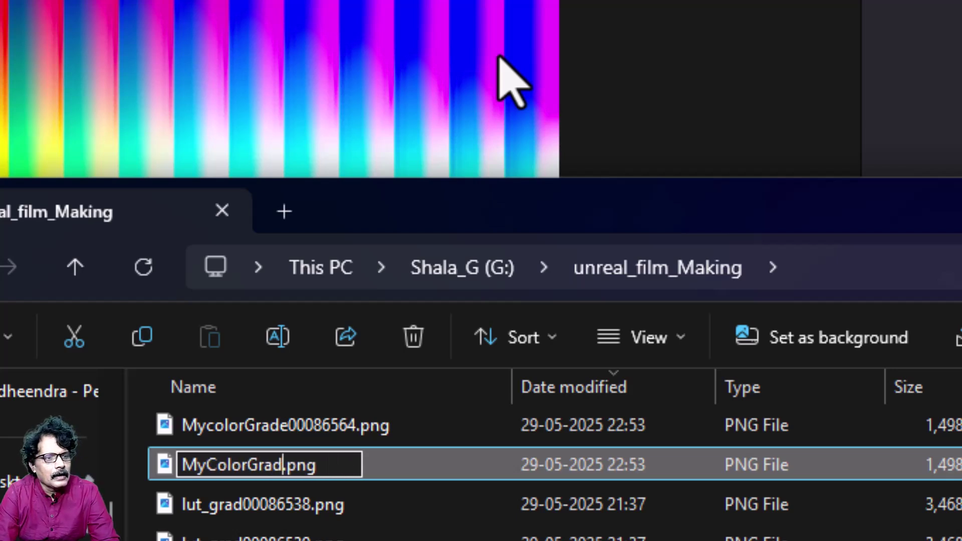
{"action": "key", "text": "Return"}
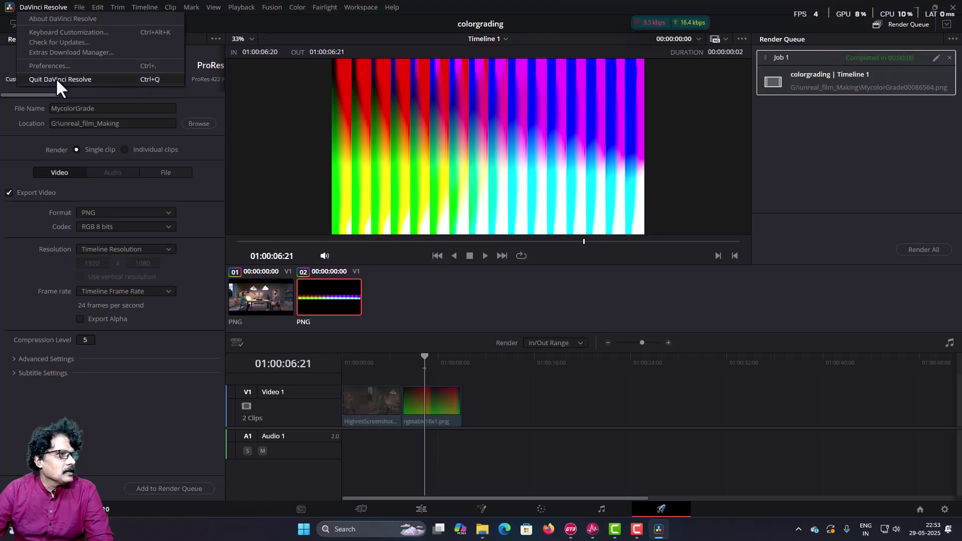
- Quit DaVinci Resolve and, in Unreal Editor, browse the project content to the INT_VC/LUTS folder
{"action": "left_click", "coordinate": [55, 76]}
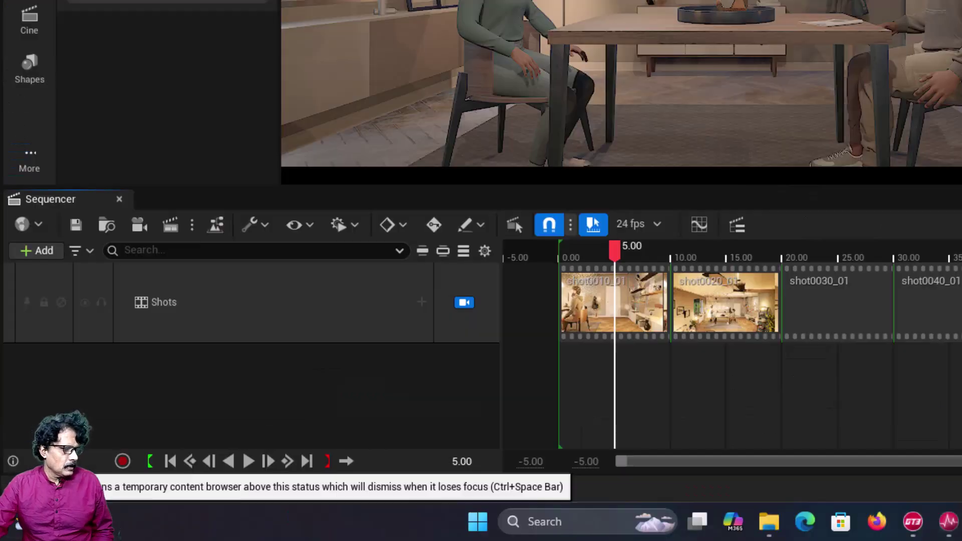
{"action": "left_click", "coordinate": [39, 510]}
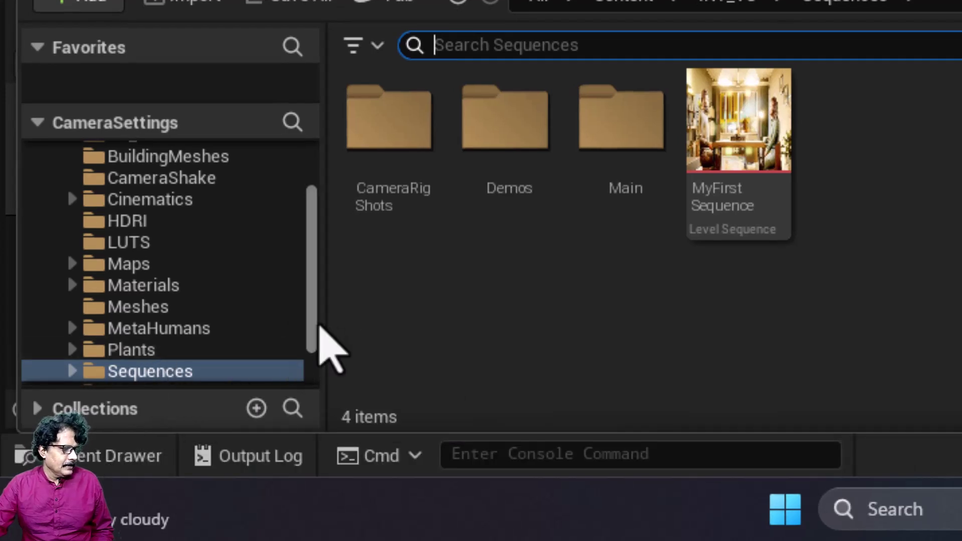
{"action": "left_click_drag", "start_coordinate": [316, 326], "coordinate": [318, 243]}
{"action": "left_click", "coordinate": [103, 179]}
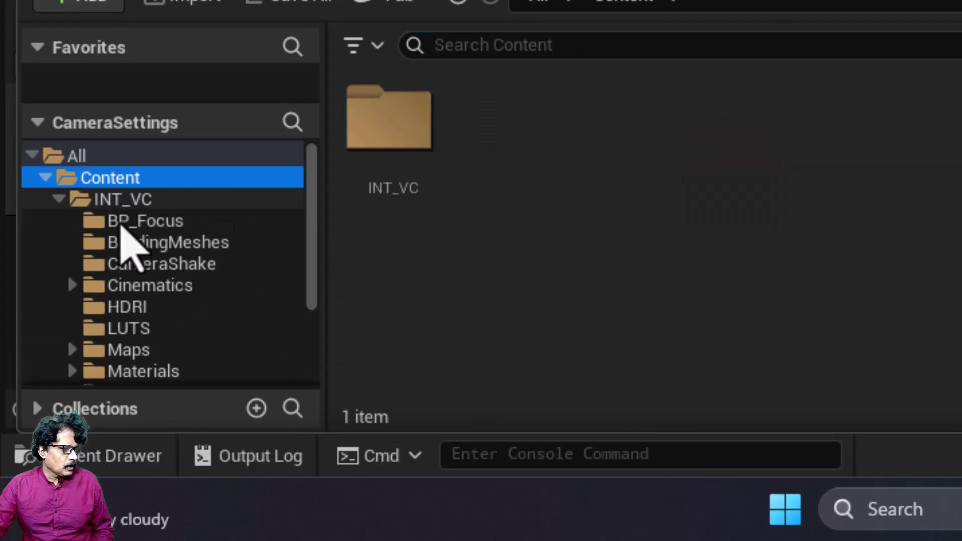
{"action": "double_click", "coordinate": [398, 129]}
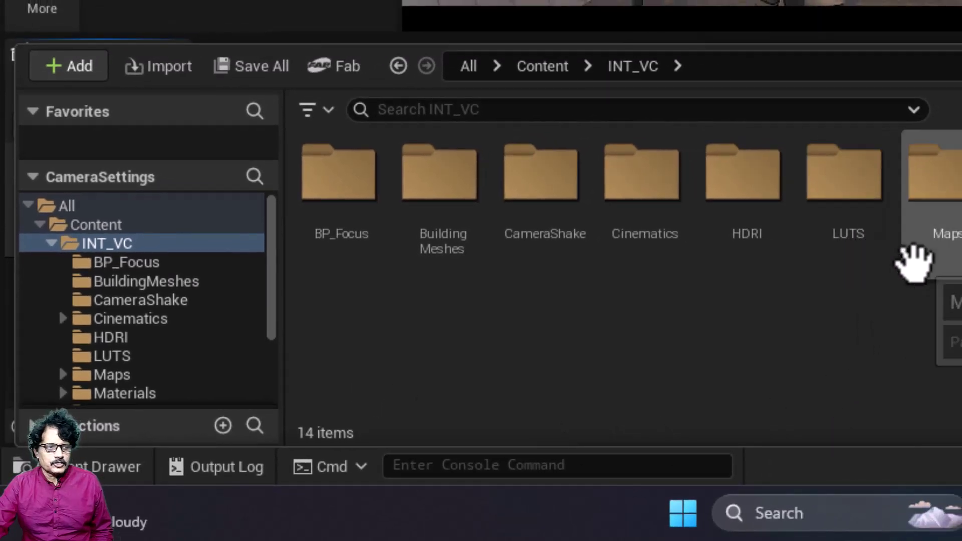
{"action": "double_click", "coordinate": [841, 177]}
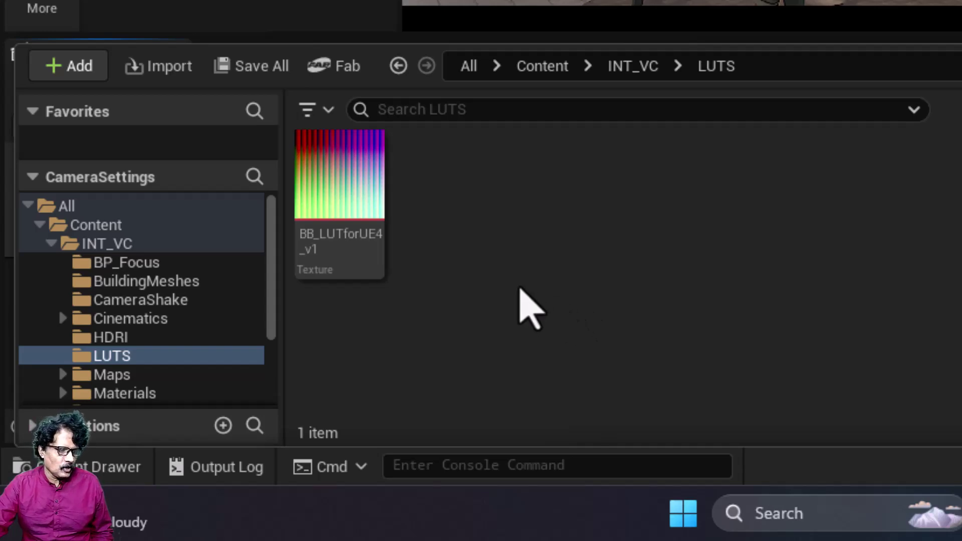
- Import MyColorGrade.png from G:\unreal_film_Making into the LUTS folder
{"action": "right_click", "coordinate": [520, 290]}
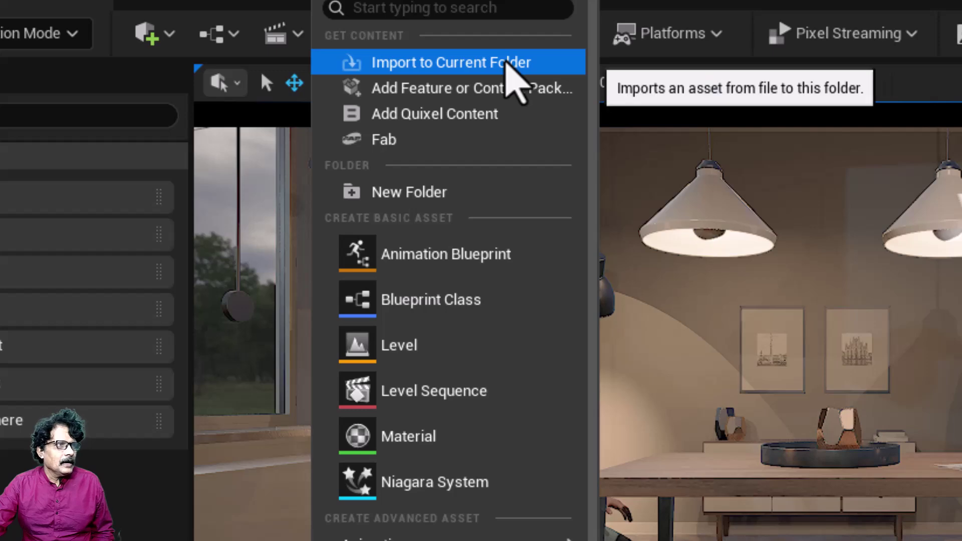
{"action": "left_click", "coordinate": [506, 62]}
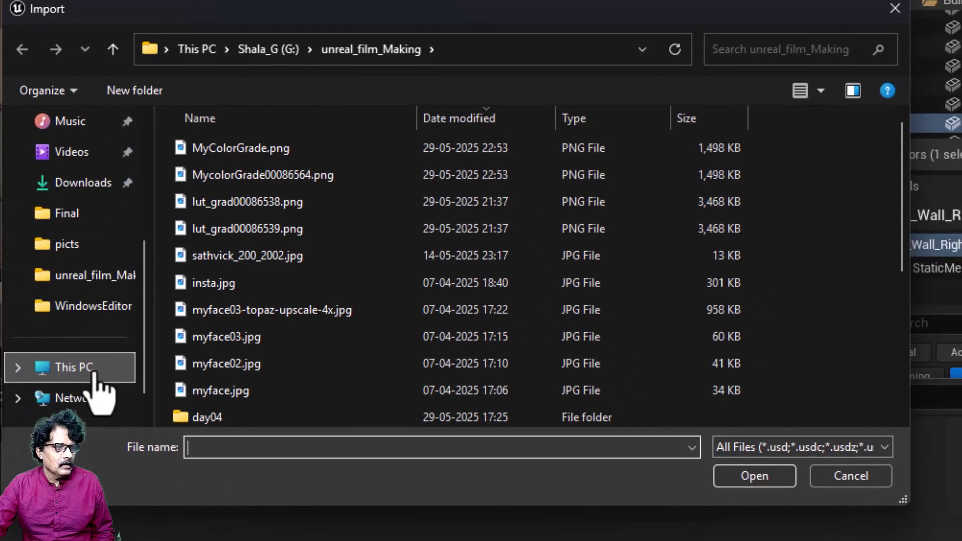
{"action": "left_click", "coordinate": [93, 372]}
{"action": "double_click", "coordinate": [429, 214]}
{"action": "scroll", "coordinate": [409, 331], "scroll_direction": "down", "scroll_amount": 3}
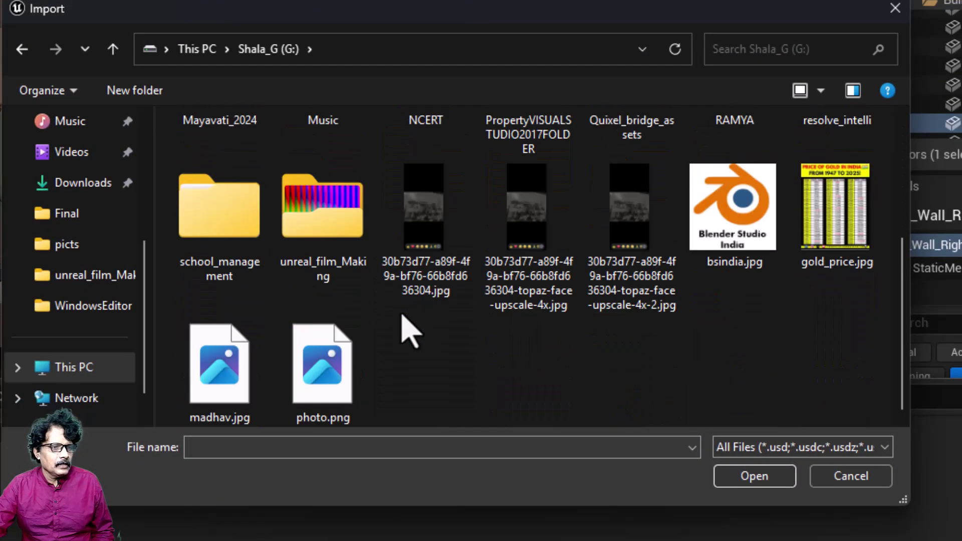
{"action": "double_click", "coordinate": [343, 241]}
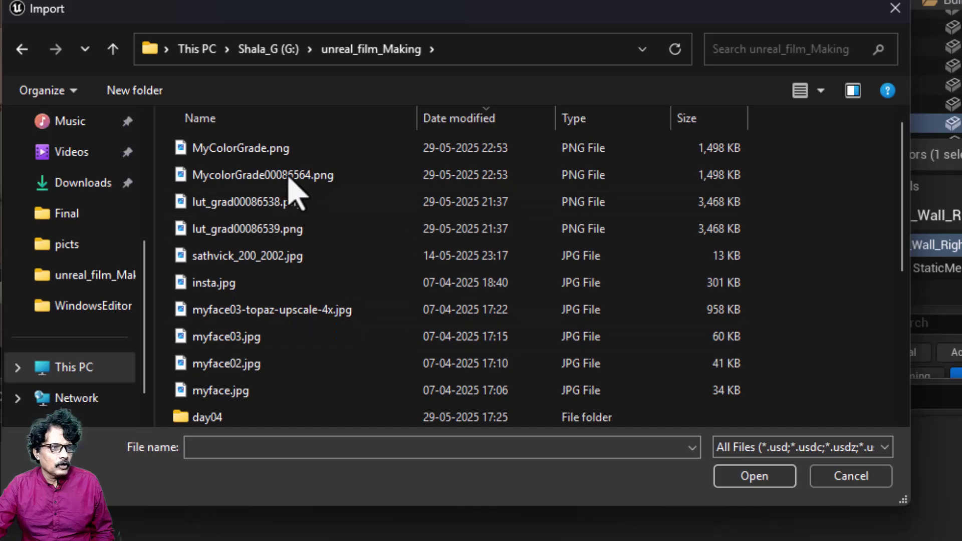
{"action": "left_click", "coordinate": [260, 154]}
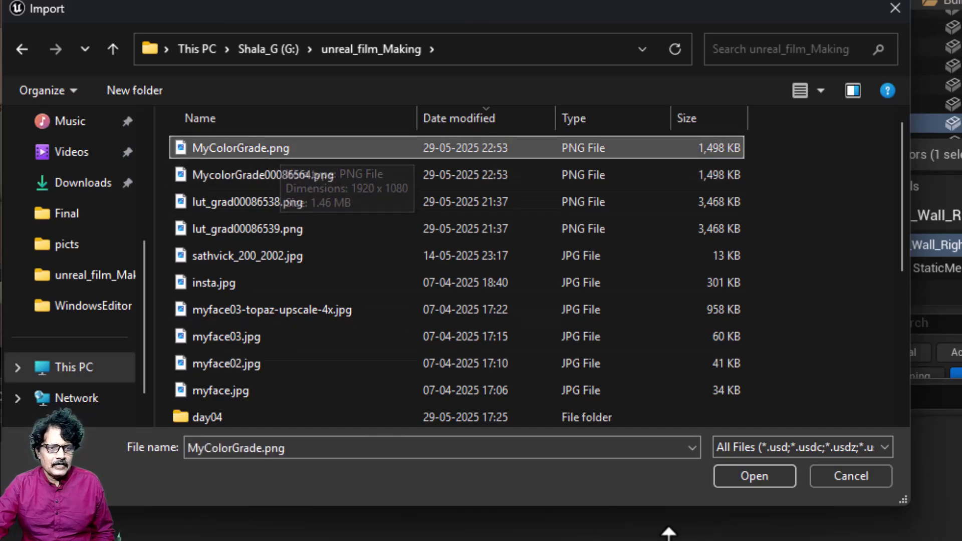
{"action": "left_click", "coordinate": [746, 479]}
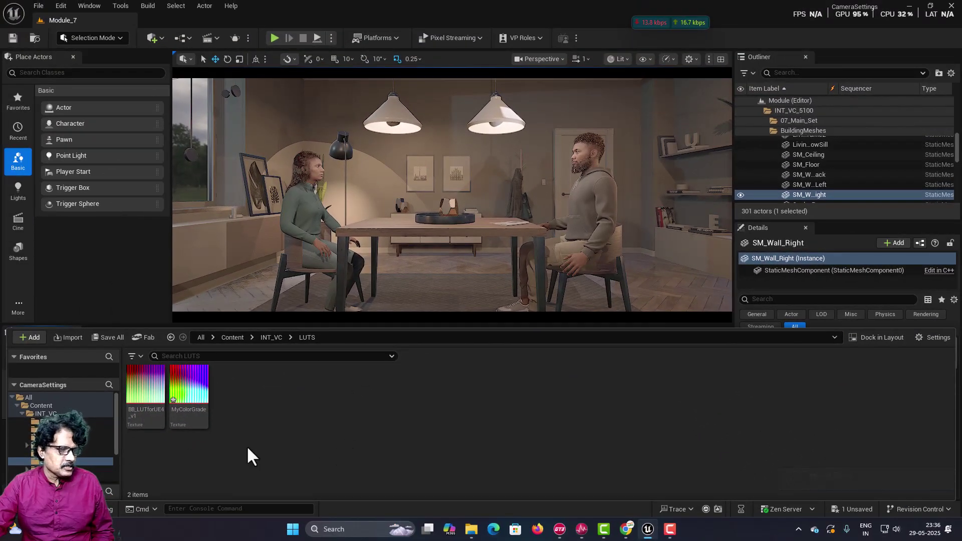
- Open the imported MyColorGrade texture for editing and set its Mip Gen Settings to NoMipmaps
{"action": "left_click", "coordinate": [184, 387]}
{"action": "double_click", "coordinate": [183, 389]}
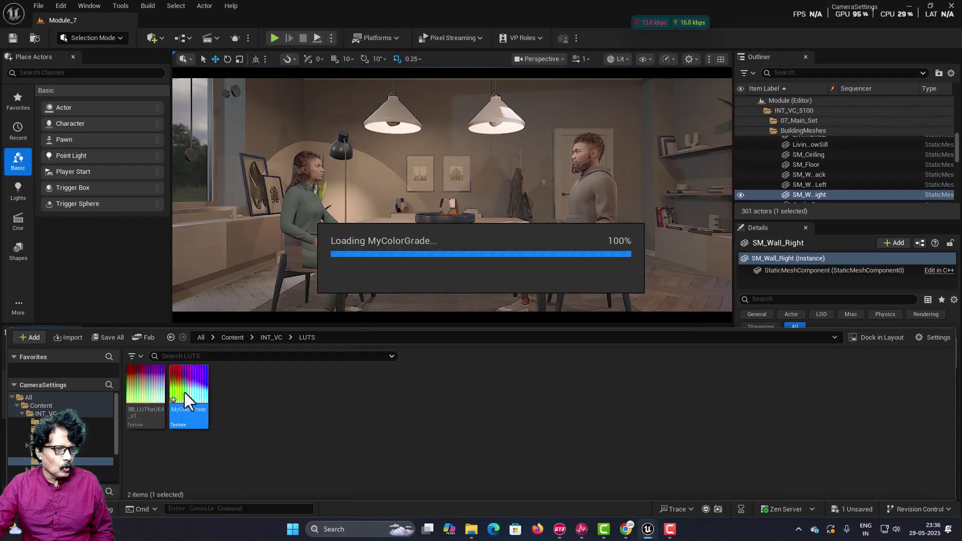
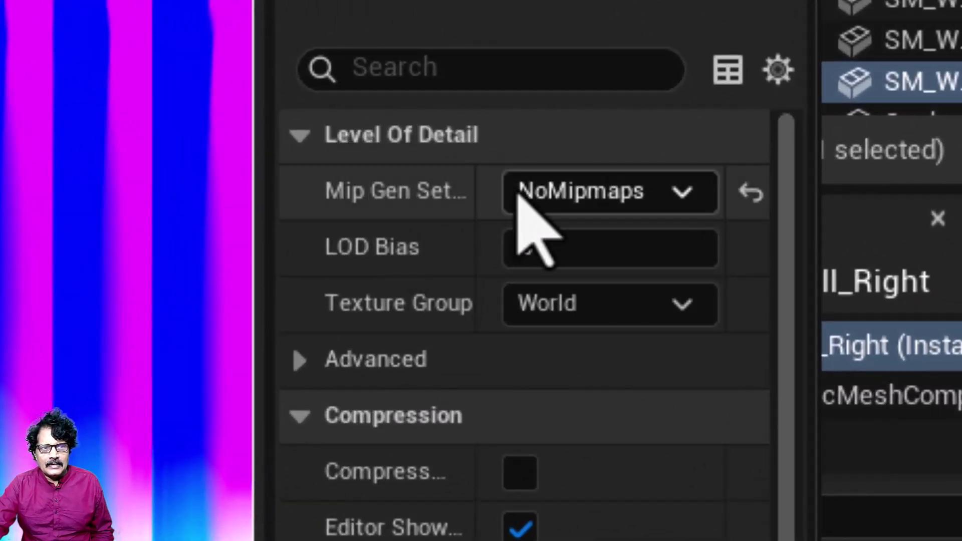
{"action": "left_click_drag", "start_coordinate": [811, 323], "coordinate": [910, 322]}
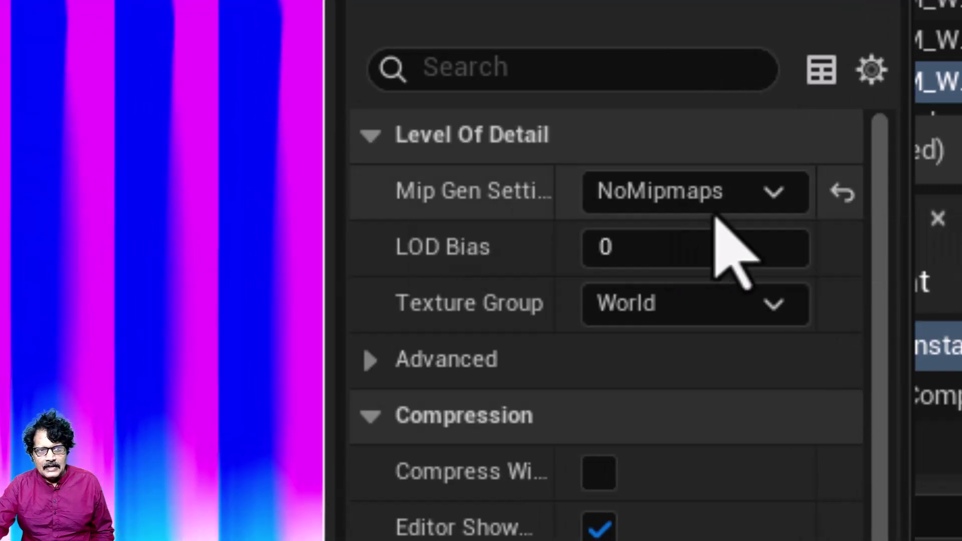
{"action": "left_click", "coordinate": [702, 190]}
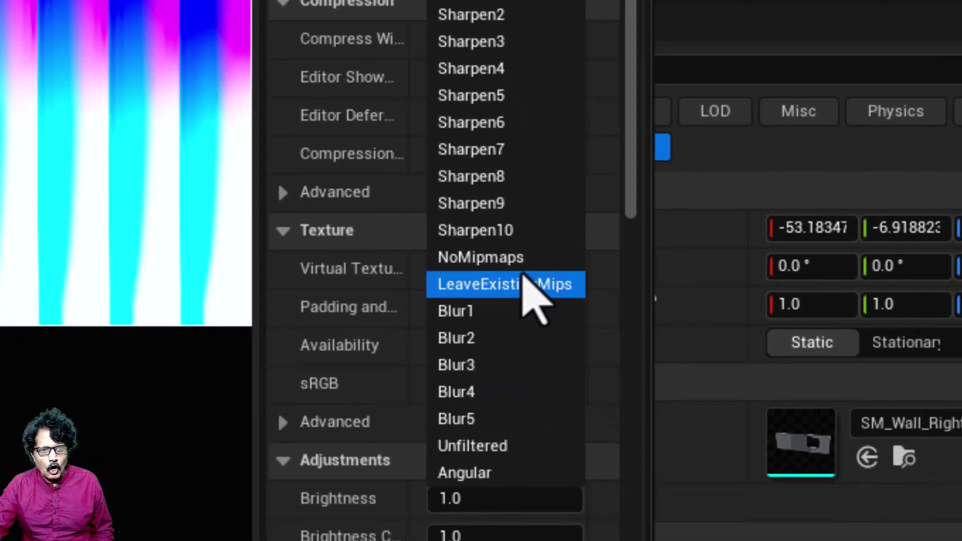
{"action": "left_click", "coordinate": [501, 258]}
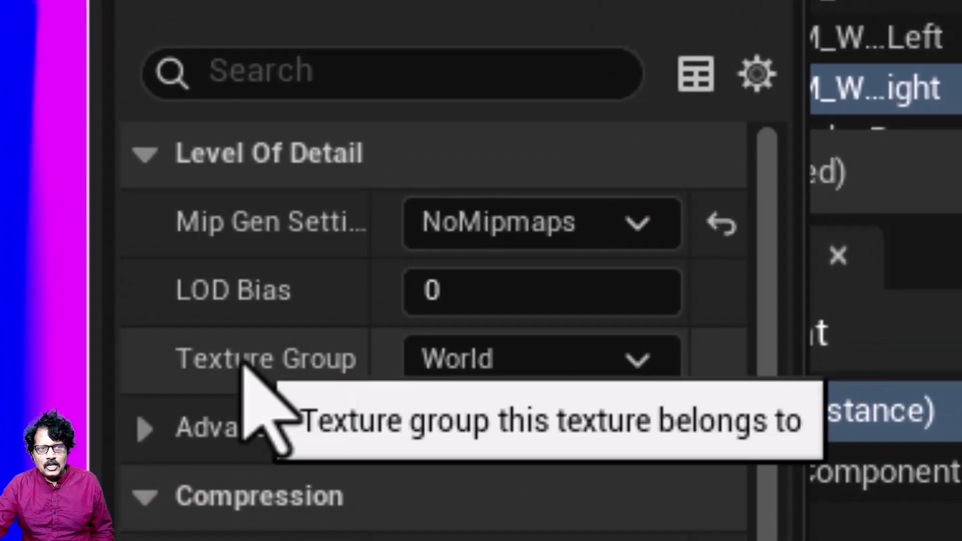
- Set the texture's Texture Group to ColorLookupTable, then save the asset and close its editor
{"action": "left_click", "coordinate": [459, 374]}
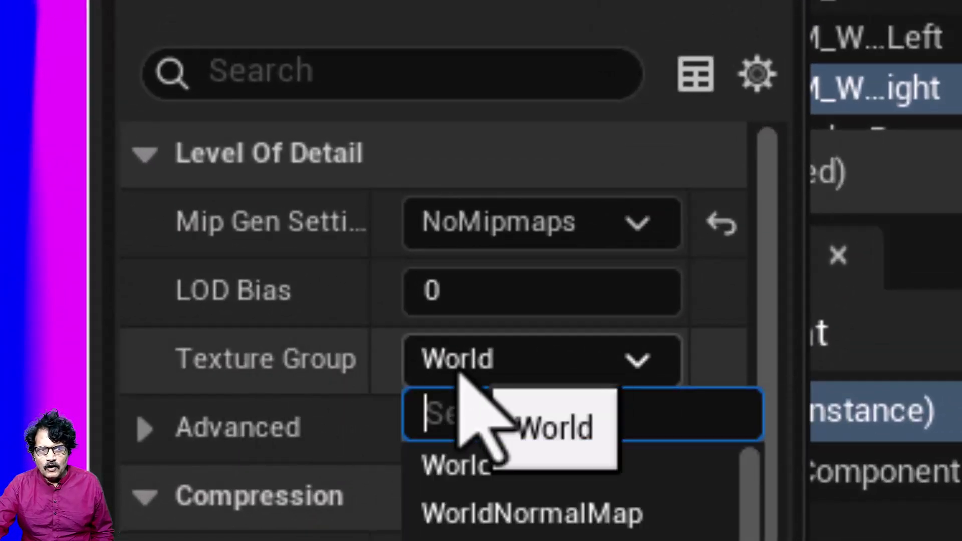
{"action": "type", "text": "co"}
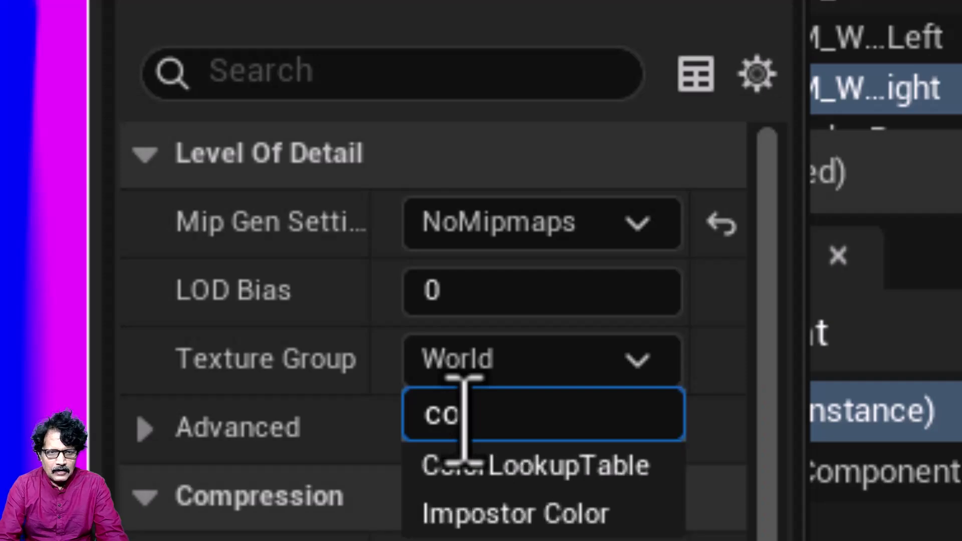
{"action": "type", "text": "lor"}
{"action": "left_click", "coordinate": [505, 457]}
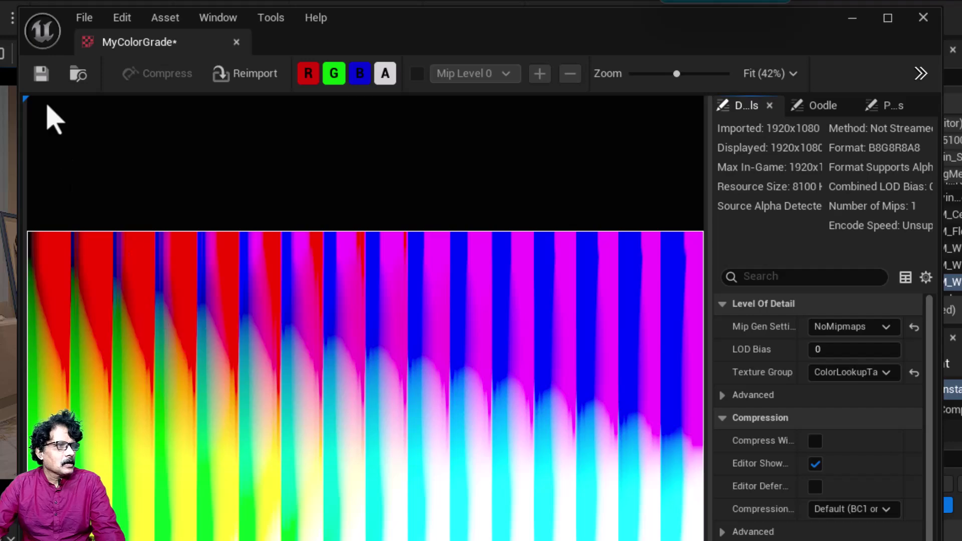
{"action": "left_click", "coordinate": [41, 75]}
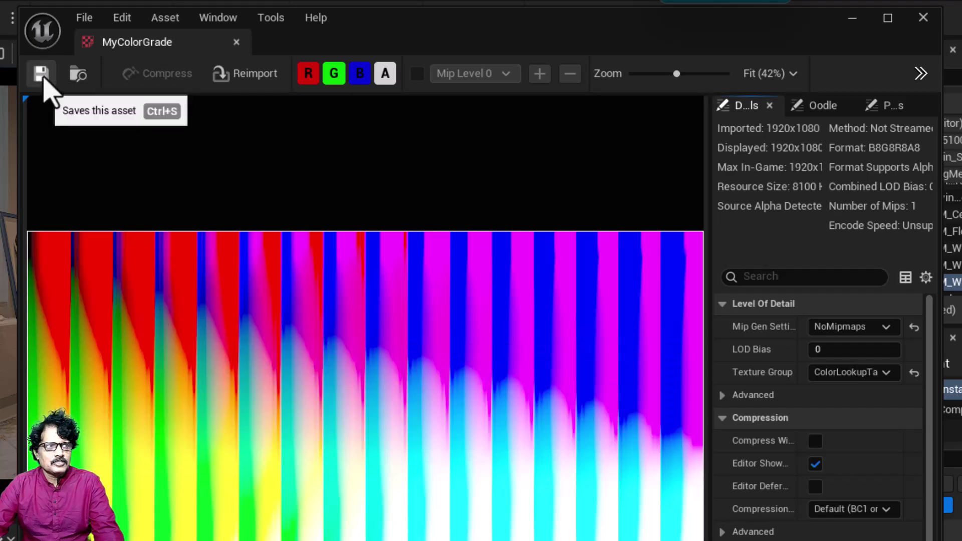
{"action": "left_click", "coordinate": [236, 43]}
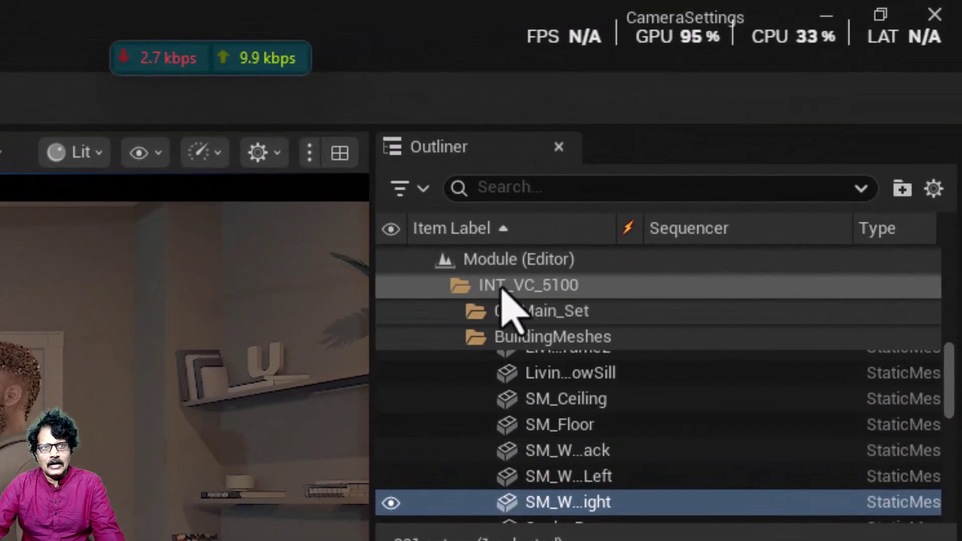
- Select the Cam_Rig01 camera under Rig_01 in the 08_CameraRigs folder of INT_VC_5100
{"action": "left_click", "coordinate": [501, 290]}
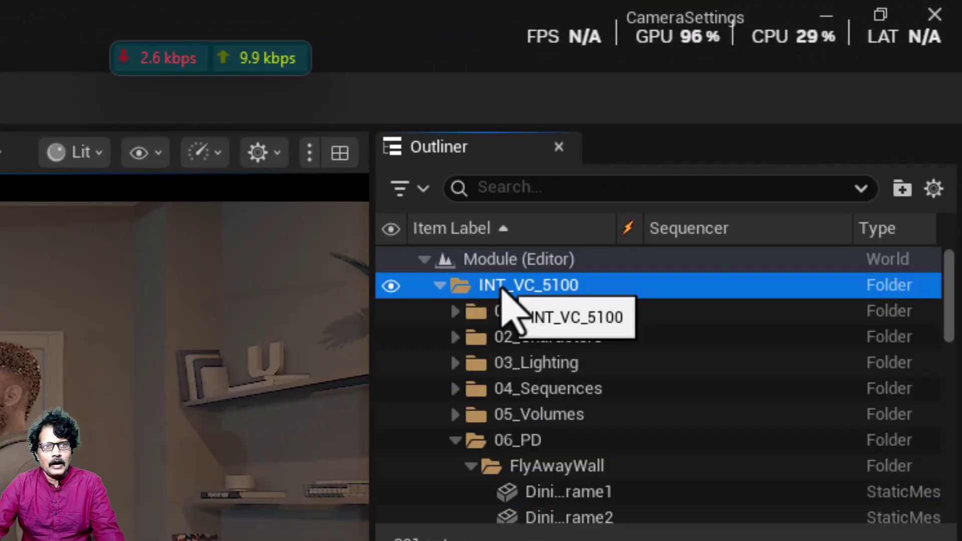
{"action": "left_click", "coordinate": [440, 285], "text": "shift"}
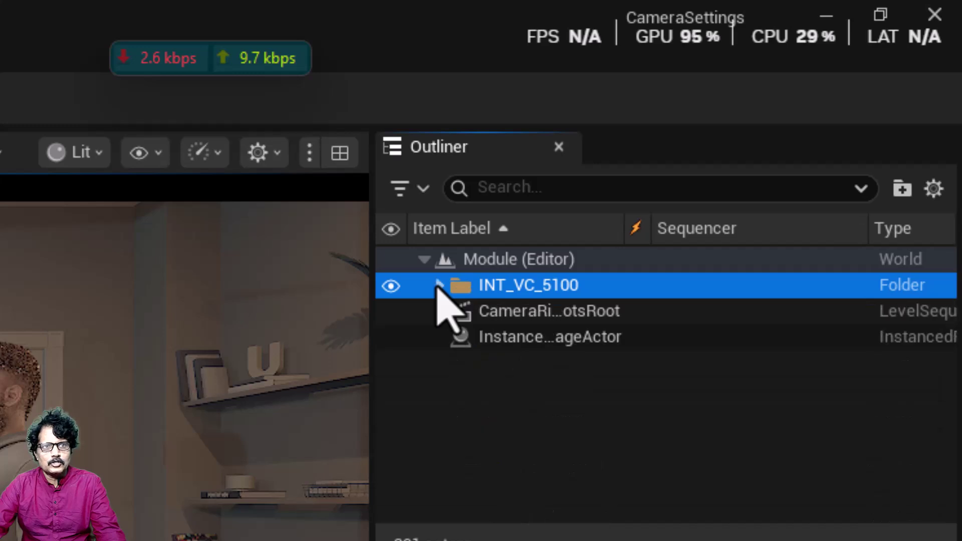
{"action": "left_click", "coordinate": [440, 286]}
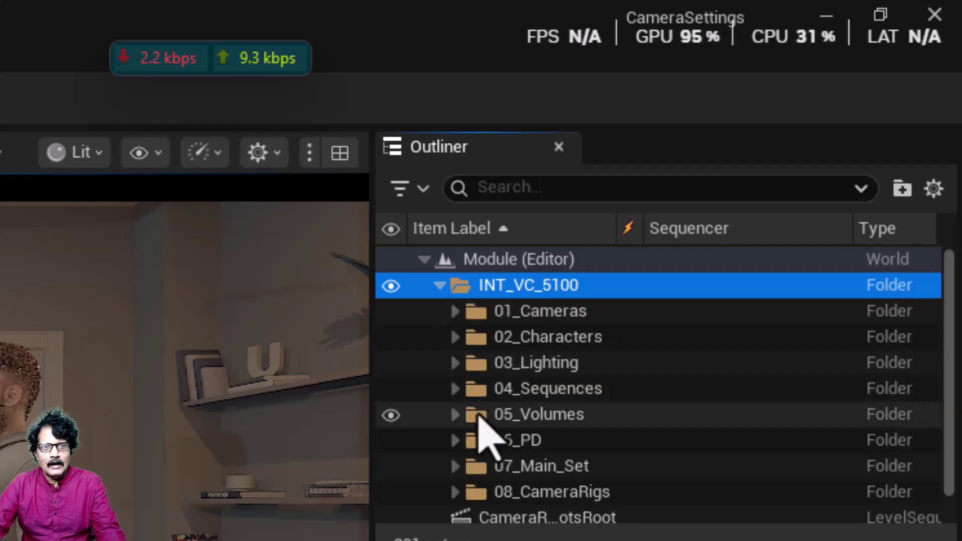
{"action": "scroll", "coordinate": [477, 412], "scroll_direction": "down", "scroll_amount": 1}
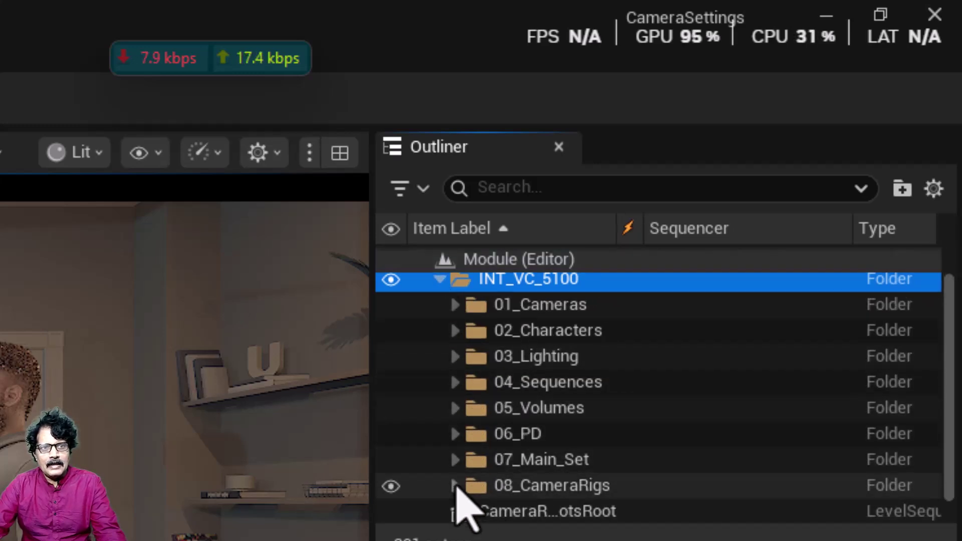
{"action": "left_click", "coordinate": [455, 485]}
{"action": "scroll", "coordinate": [608, 447], "scroll_direction": "down", "scroll_amount": 3}
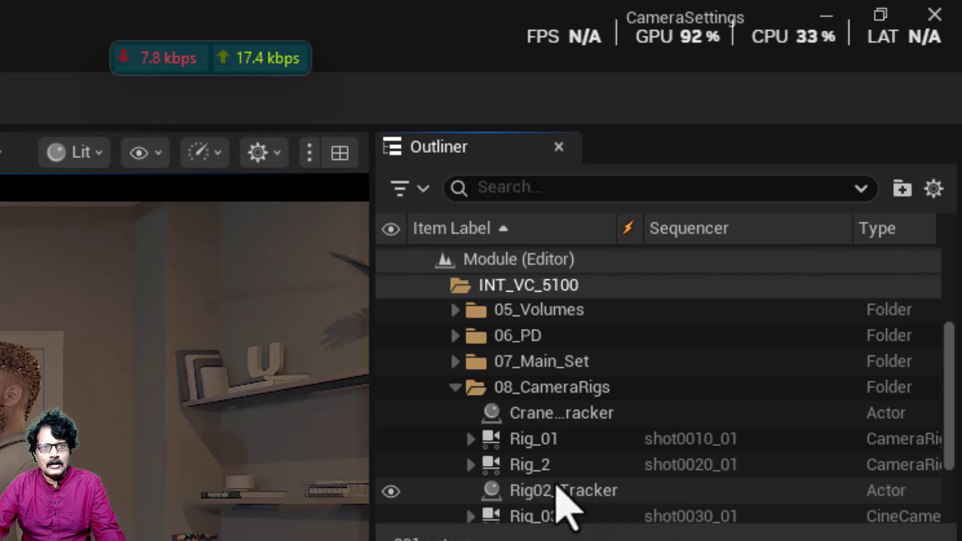
{"action": "scroll", "coordinate": [520, 490], "scroll_direction": "down", "scroll_amount": 2}
{"action": "left_click", "coordinate": [469, 398]}
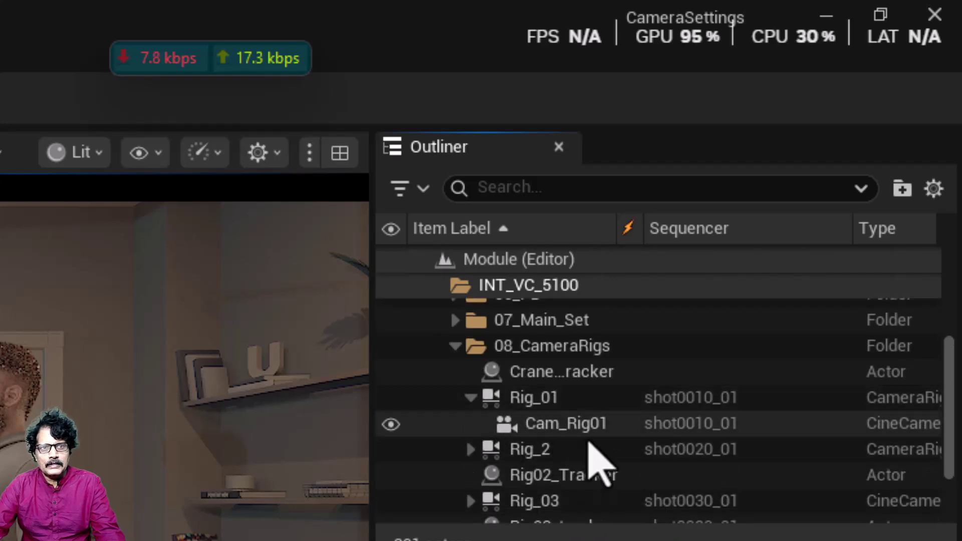
{"action": "left_click", "coordinate": [590, 423]}
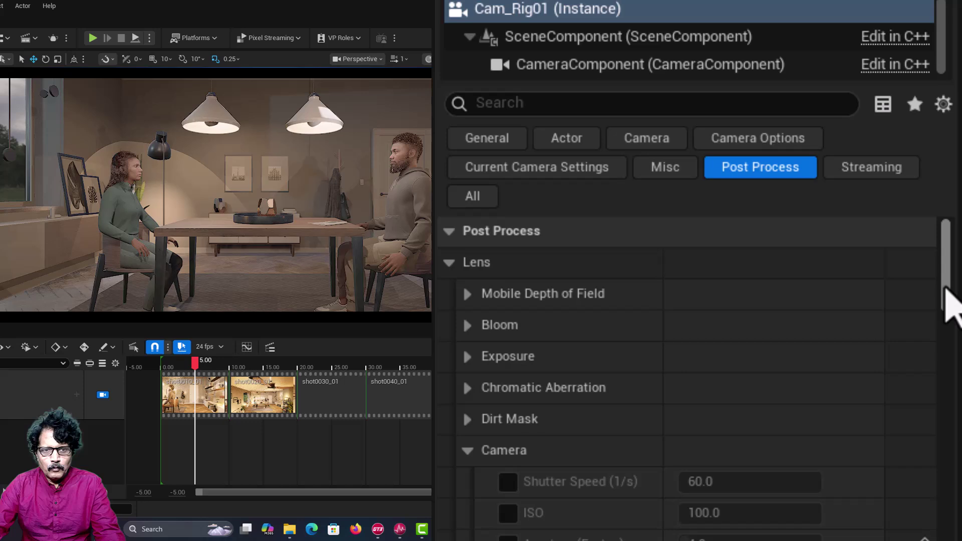
- Enable Color Grading LUT in Cam_Rig01's post process settings and assign the MyColorGrade texture to it
{"action": "left_click_drag", "start_coordinate": [945, 287], "coordinate": [942, 482]}
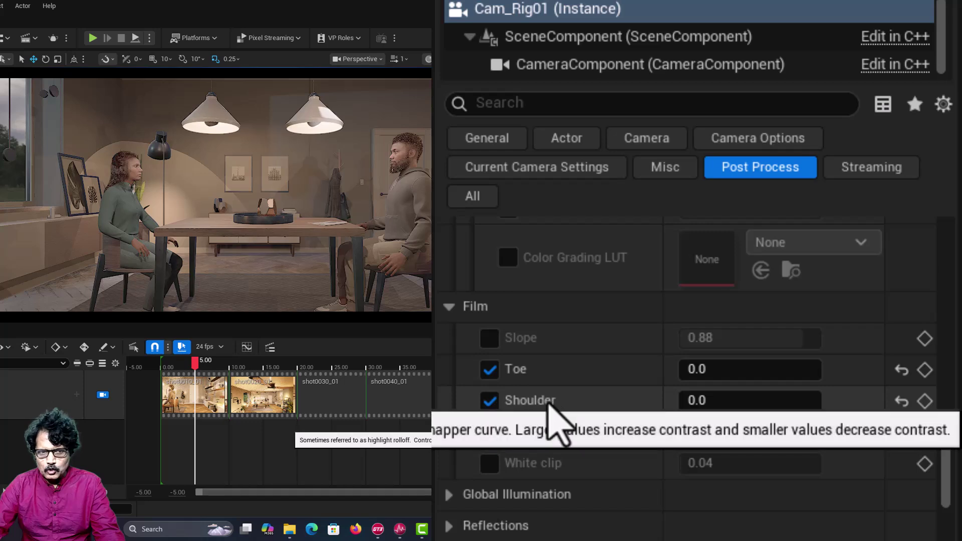
{"action": "left_click_drag", "start_coordinate": [947, 477], "coordinate": [945, 415]}
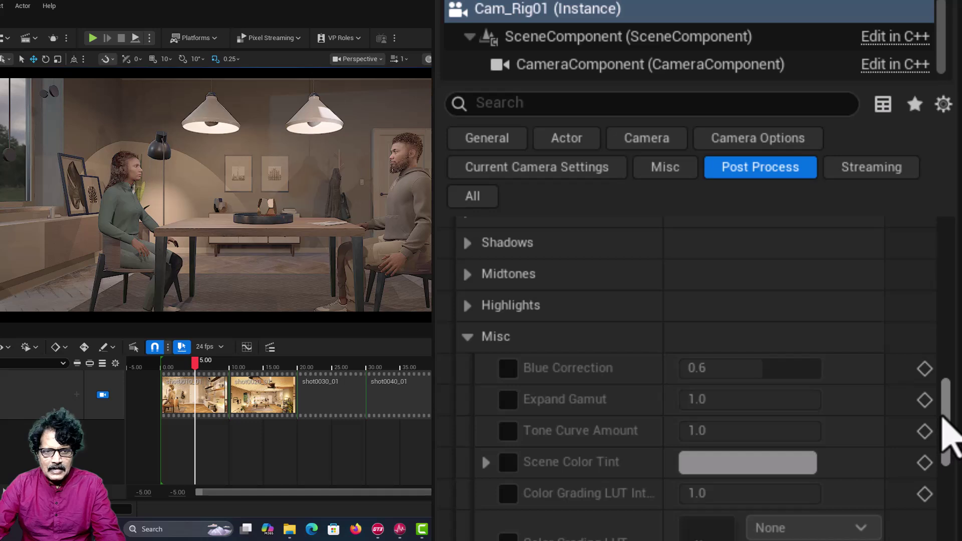
{"action": "left_click_drag", "start_coordinate": [950, 433], "coordinate": [951, 462]}
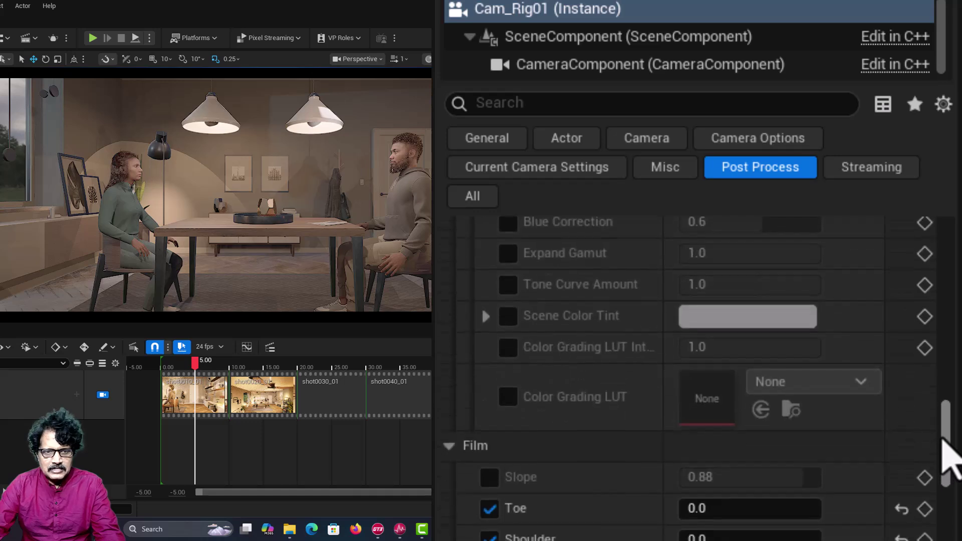
{"action": "left_click", "coordinate": [508, 397]}
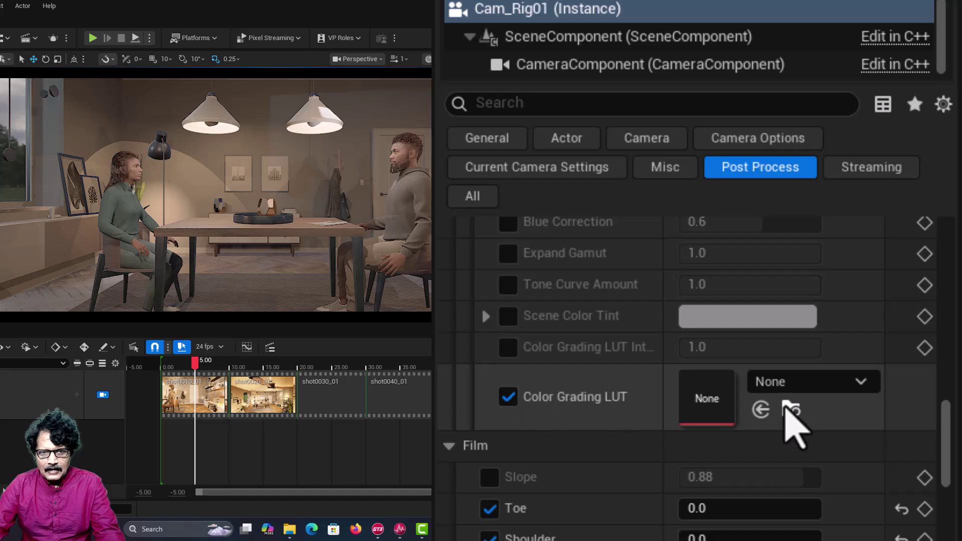
{"action": "left_click", "coordinate": [802, 393]}
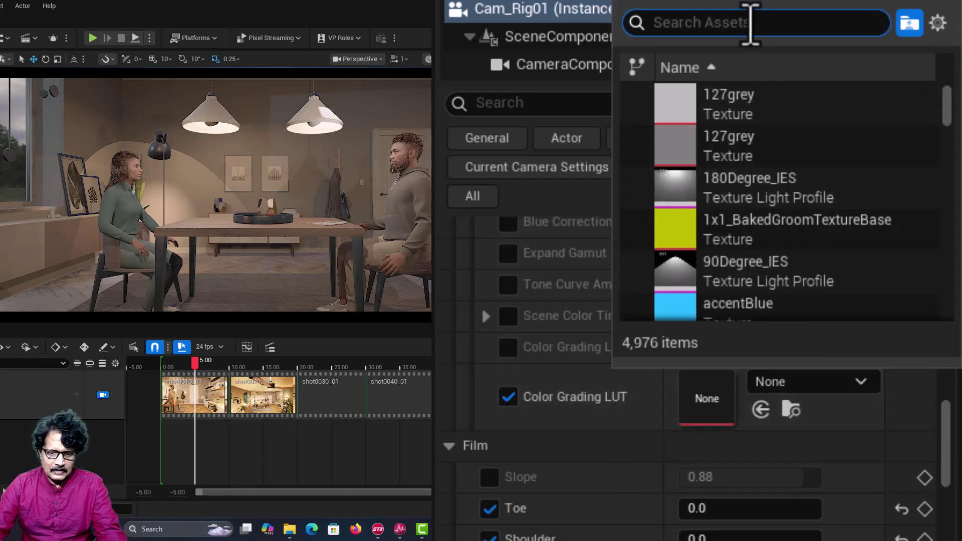
{"action": "type", "text": "Myco"}
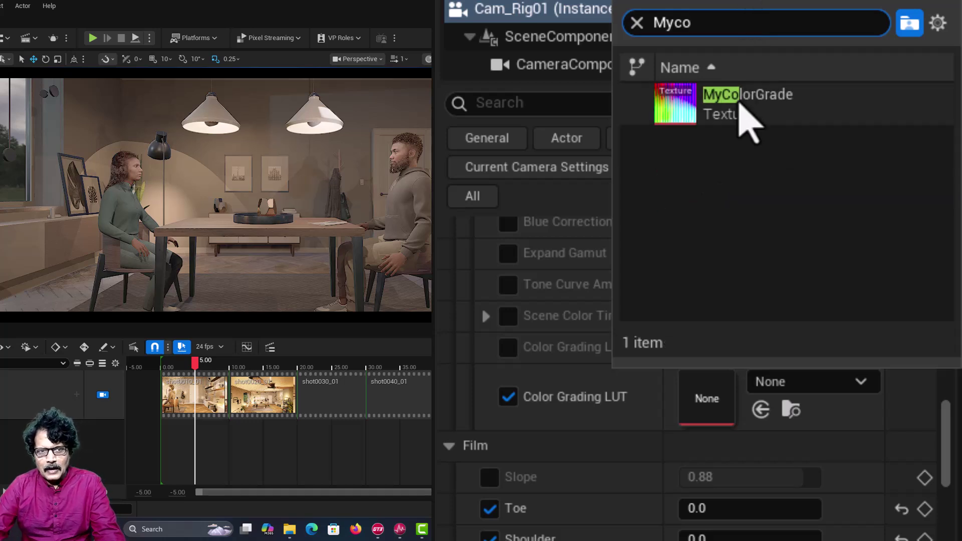
{"action": "left_click", "coordinate": [748, 124]}
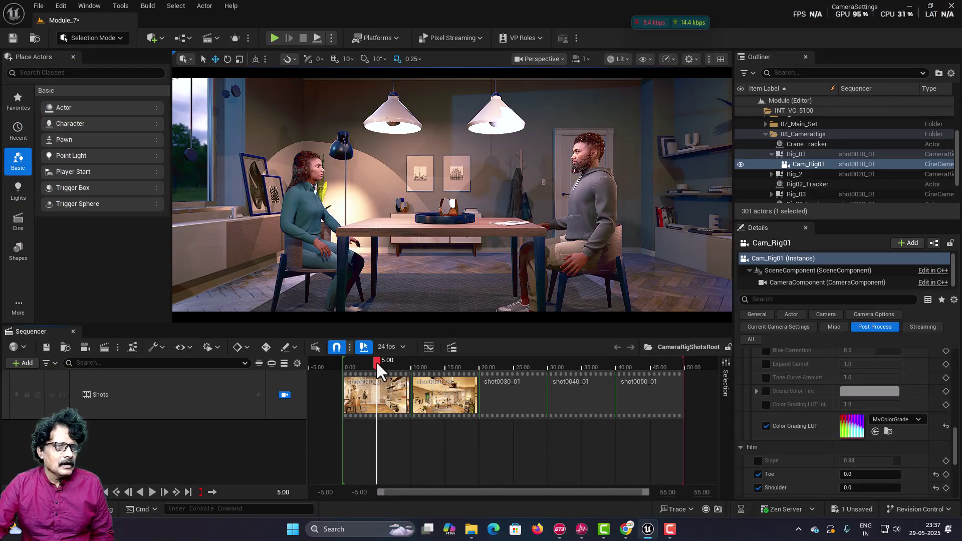
- Move the playhead into shot0020_01, at about 10.96, and assign MyColorGrade as the enabled Color Grading LUT of Rig_2's Cam_Rig02
{"action": "left_click_drag", "start_coordinate": [376, 361], "coordinate": [417, 369]}
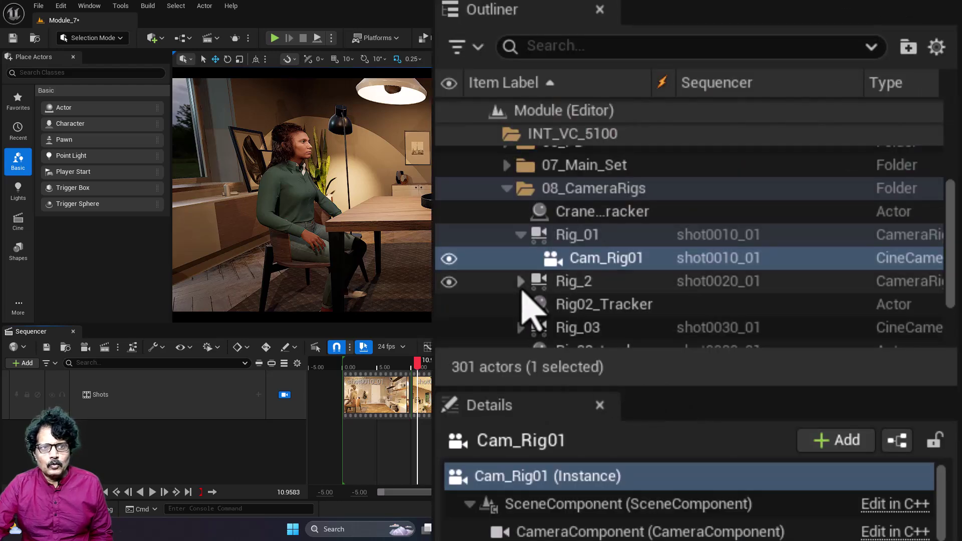
{"action": "left_click", "coordinate": [772, 175]}
{"action": "left_click", "coordinate": [617, 304]}
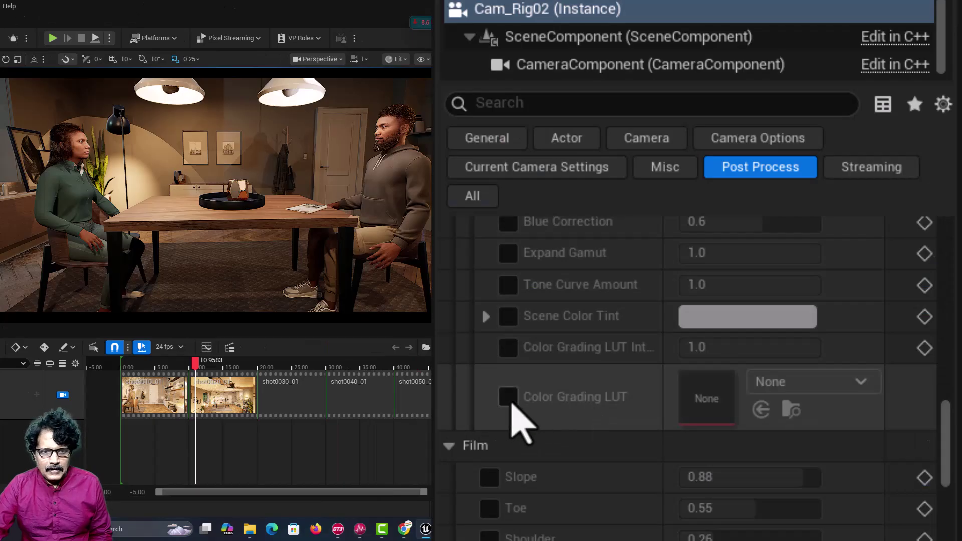
{"action": "left_click", "coordinate": [508, 397]}
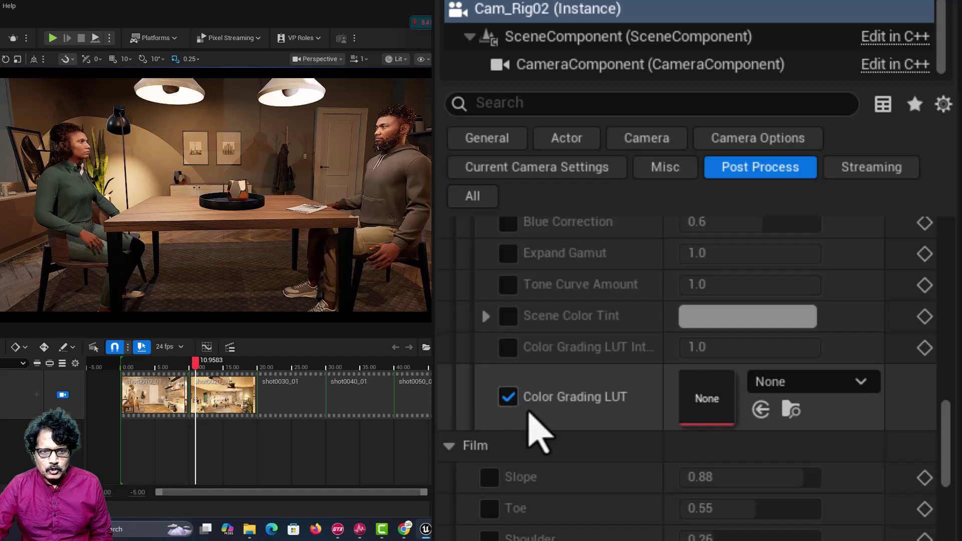
{"action": "left_click", "coordinate": [797, 384]}
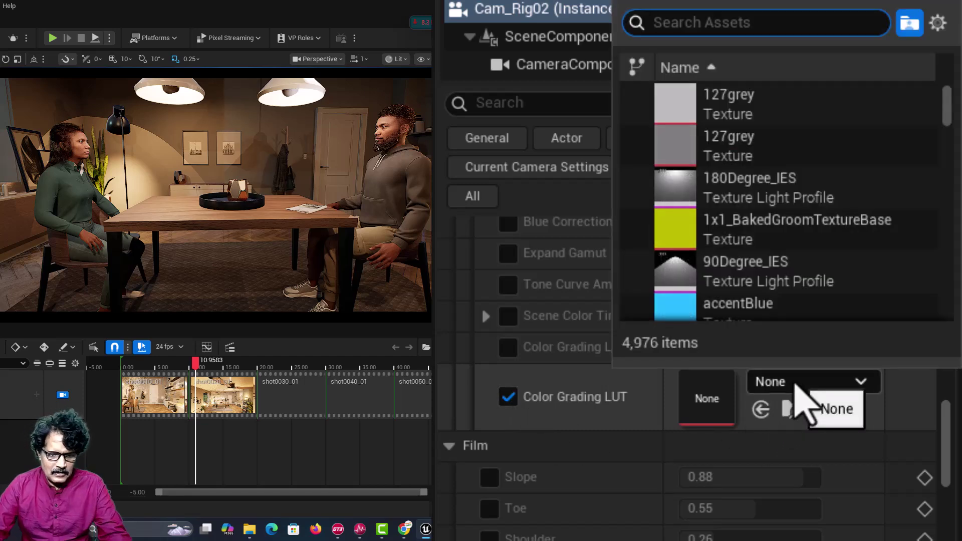
{"action": "type", "text": "myc"}
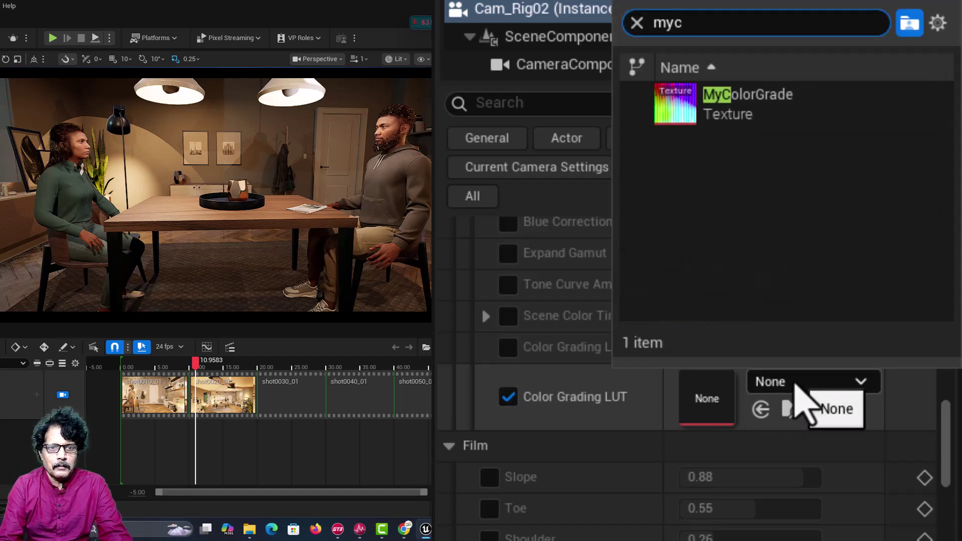
{"action": "left_click", "coordinate": [752, 106]}
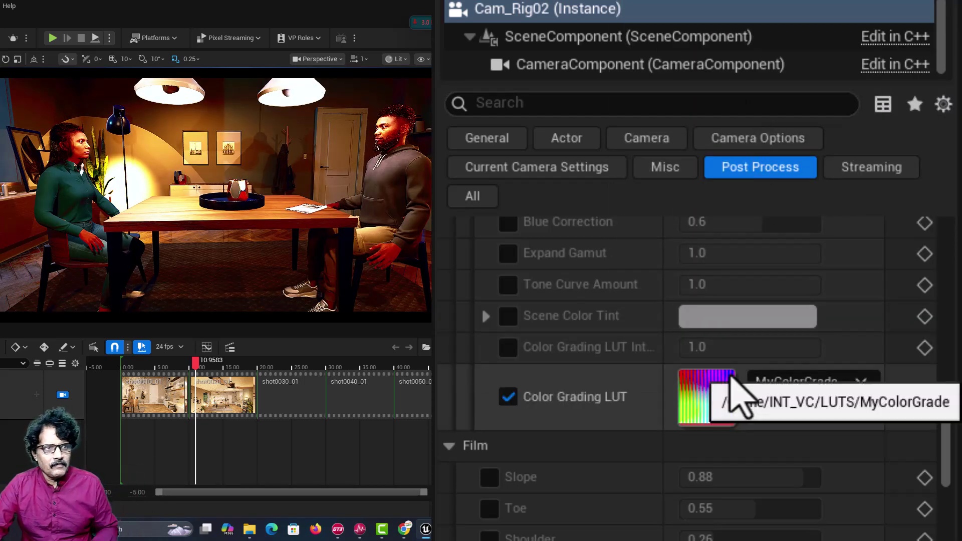
- Enable the Film Toe and Shoulder overrides on Cam_Rig02 and set both to 0
{"action": "scroll", "coordinate": [636, 436], "scroll_direction": "up", "scroll_amount": 5}
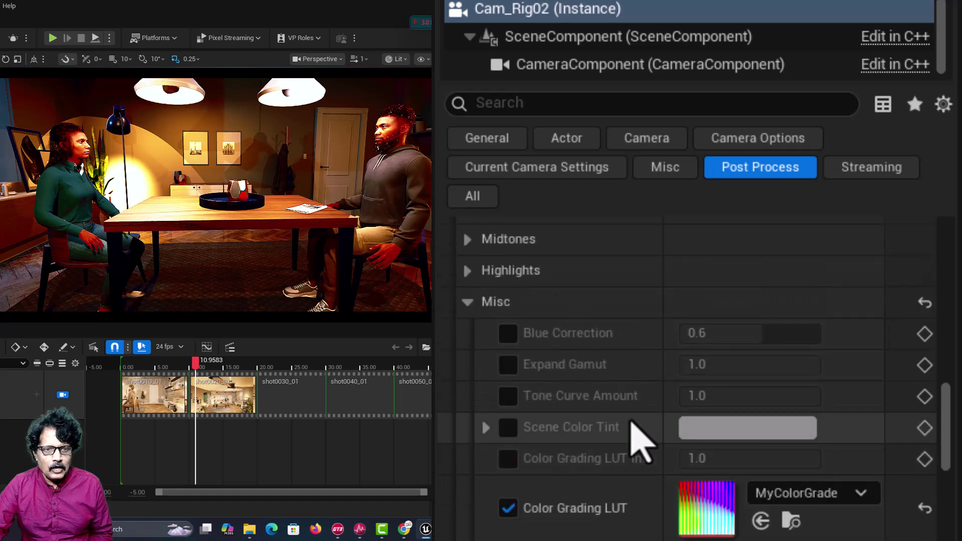
{"action": "scroll", "coordinate": [636, 436], "scroll_direction": "down", "scroll_amount": 5}
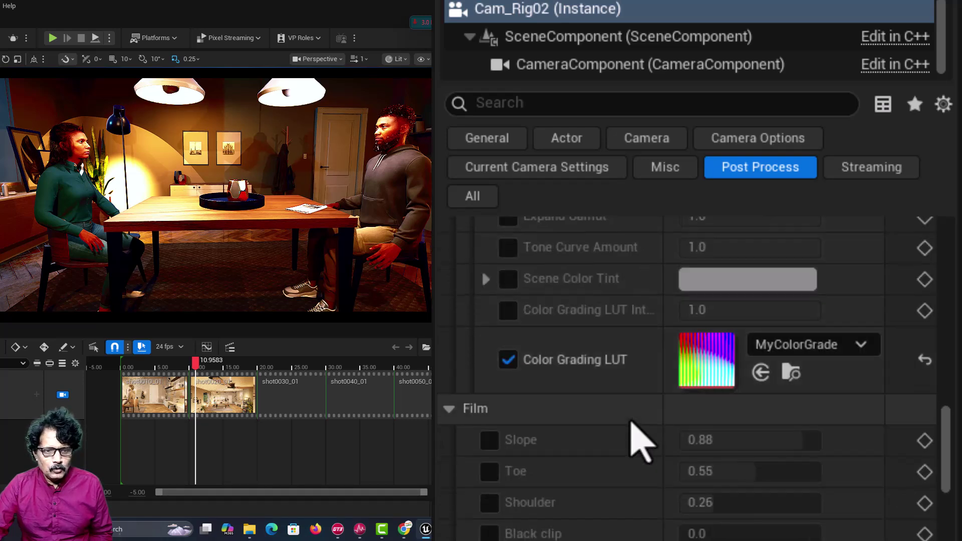
{"action": "left_click", "coordinate": [490, 473]}
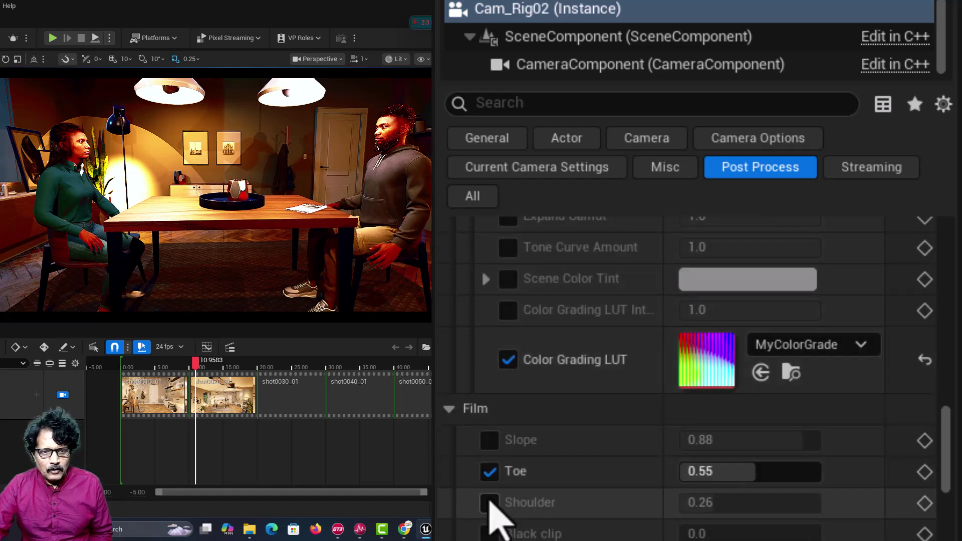
{"action": "left_click", "coordinate": [489, 504]}
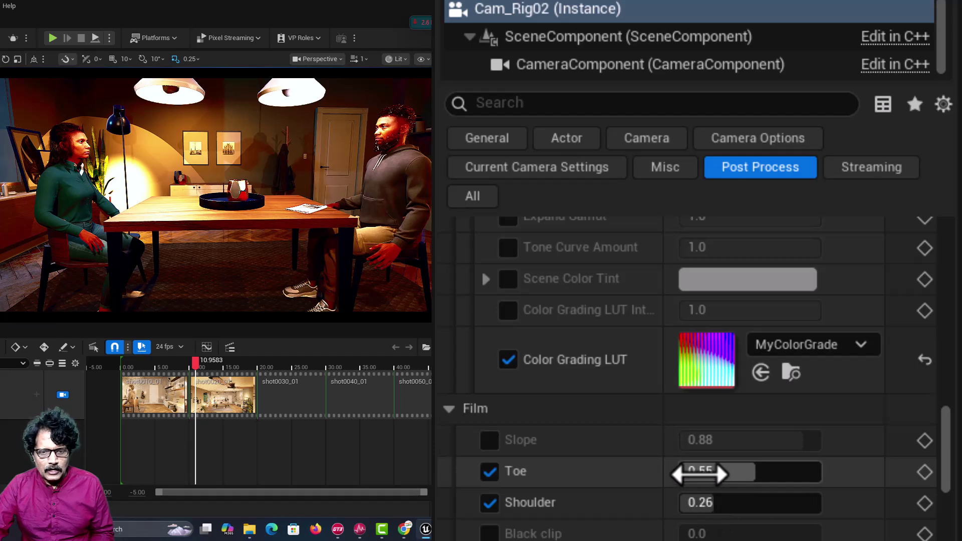
{"action": "left_click", "coordinate": [700, 471]}
{"action": "type", "text": "0"}
{"action": "key", "text": "Return"}
{"action": "key", "text": "Tab"}
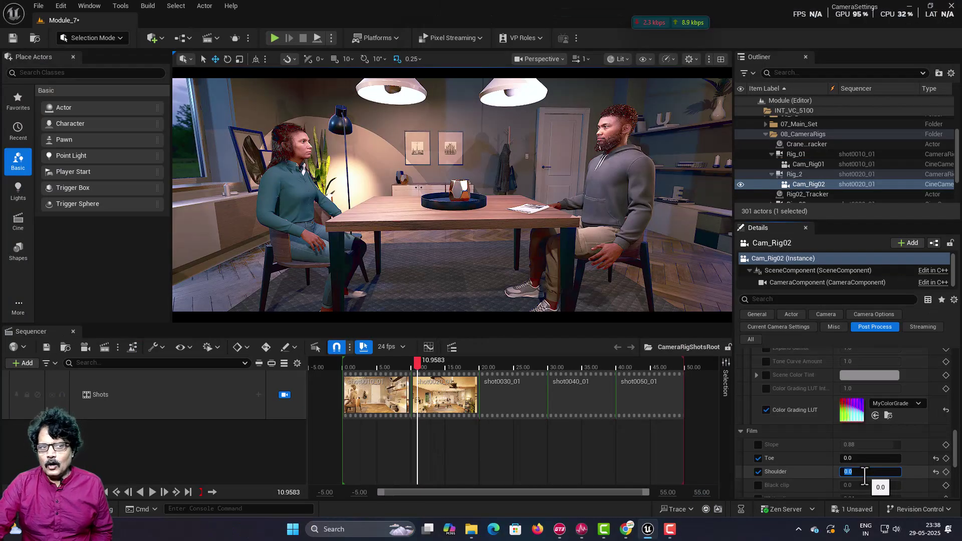
- Select Cine_CamRig03 under Rig_03, enable its Color Grading LUT and assign the MyColorGrade texture
{"action": "left_click", "coordinate": [772, 174]}
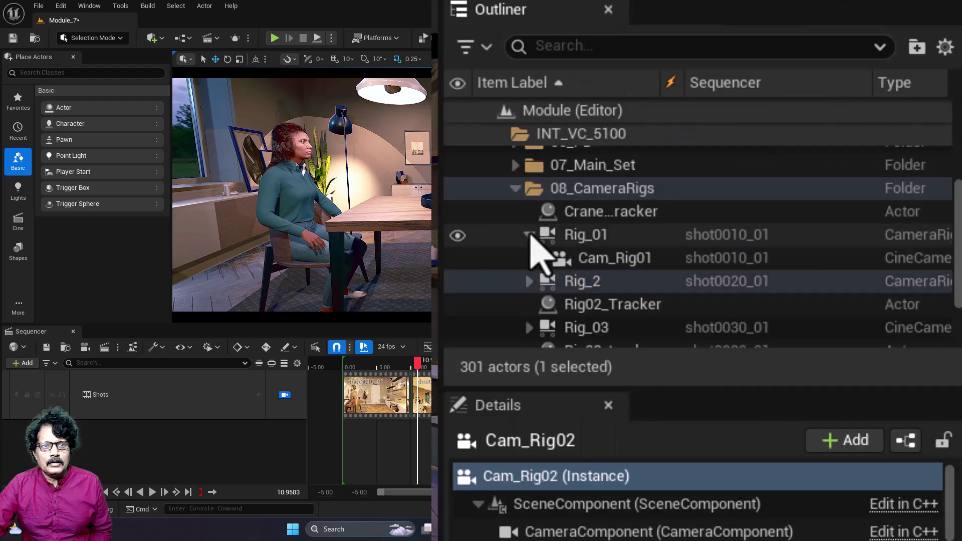
{"action": "left_click", "coordinate": [529, 234]}
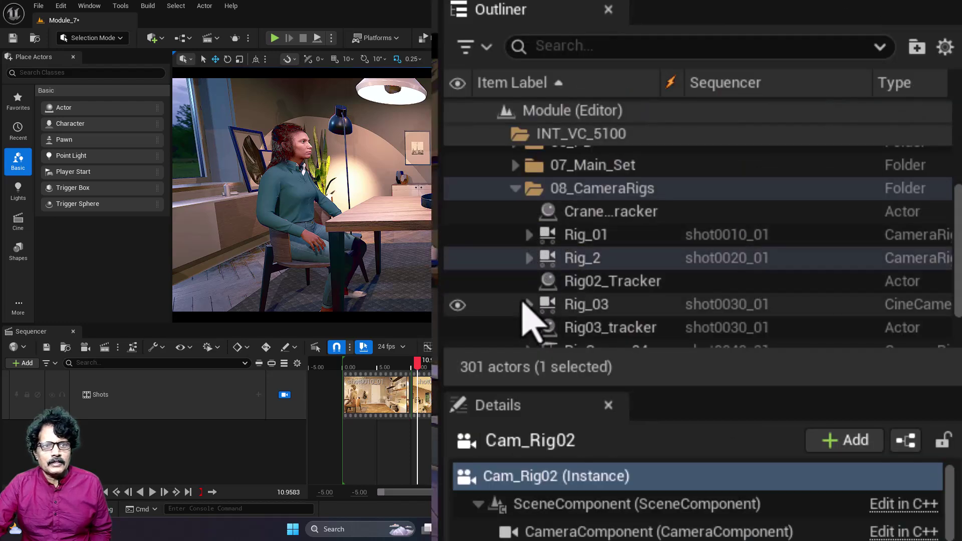
{"action": "left_click", "coordinate": [529, 304]}
{"action": "left_click", "coordinate": [610, 328]}
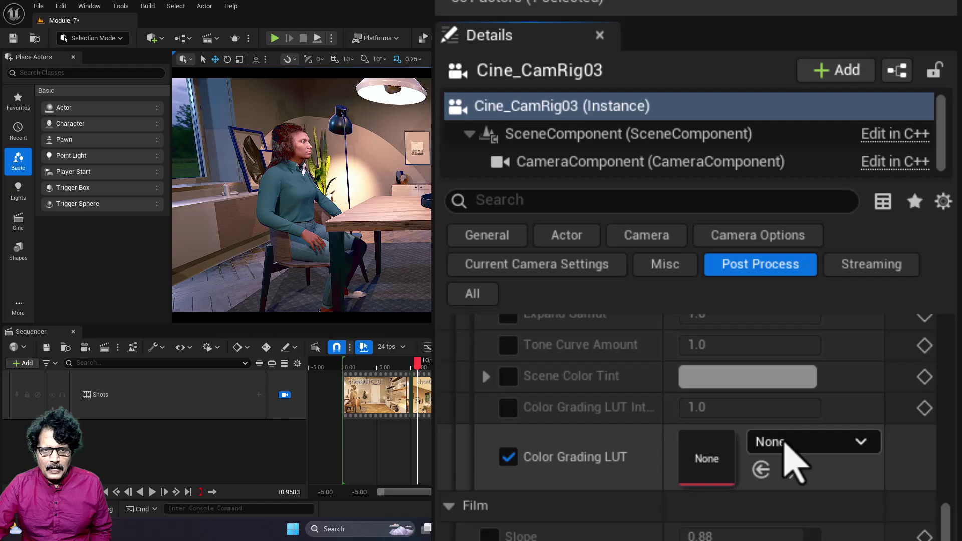
{"action": "left_click", "coordinate": [786, 444]}
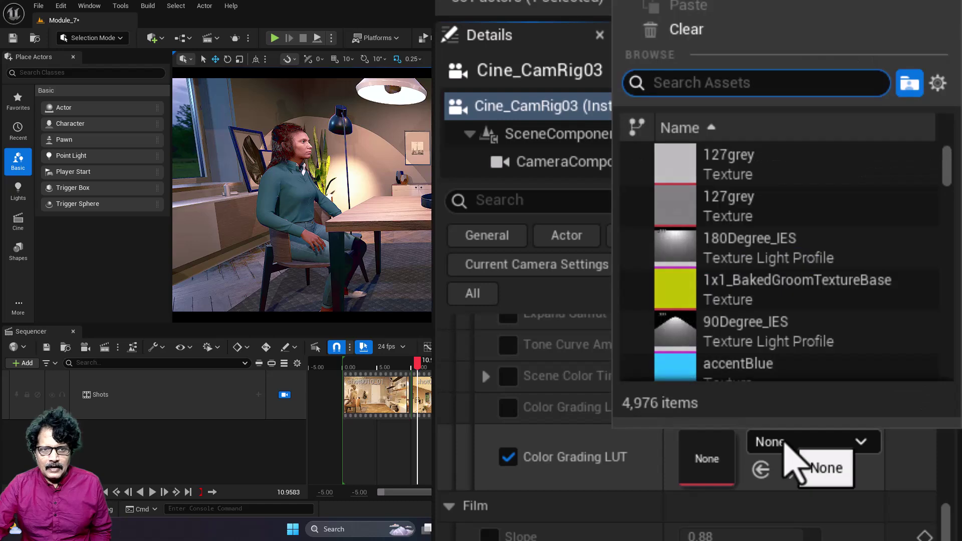
{"action": "type", "text": "myc"}
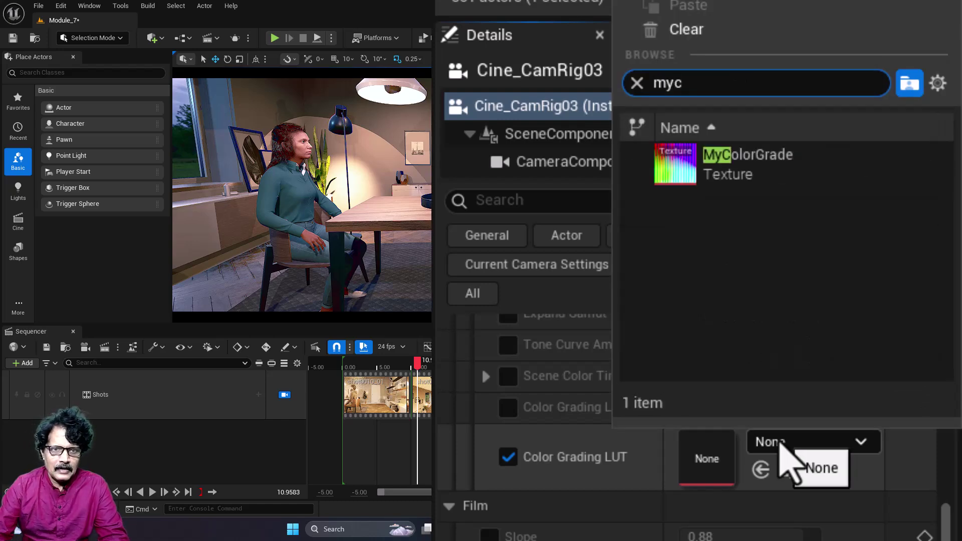
{"action": "left_click", "coordinate": [759, 188]}
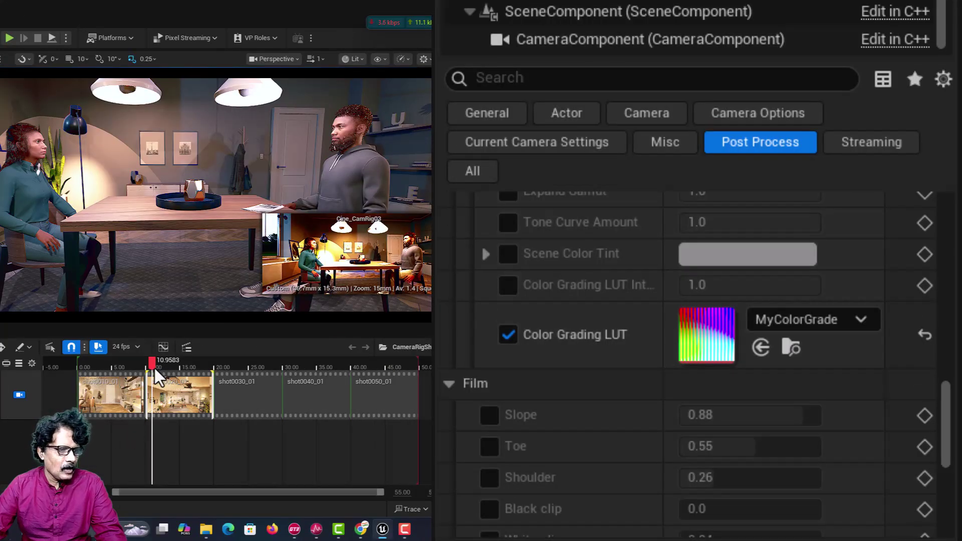
- Move the playhead into shot0030_01, at about 22.17, and set Cine_CamRig03's enabled Film Toe and Shoulder to 0
{"action": "left_click_drag", "start_coordinate": [152, 360], "coordinate": [228, 368]}
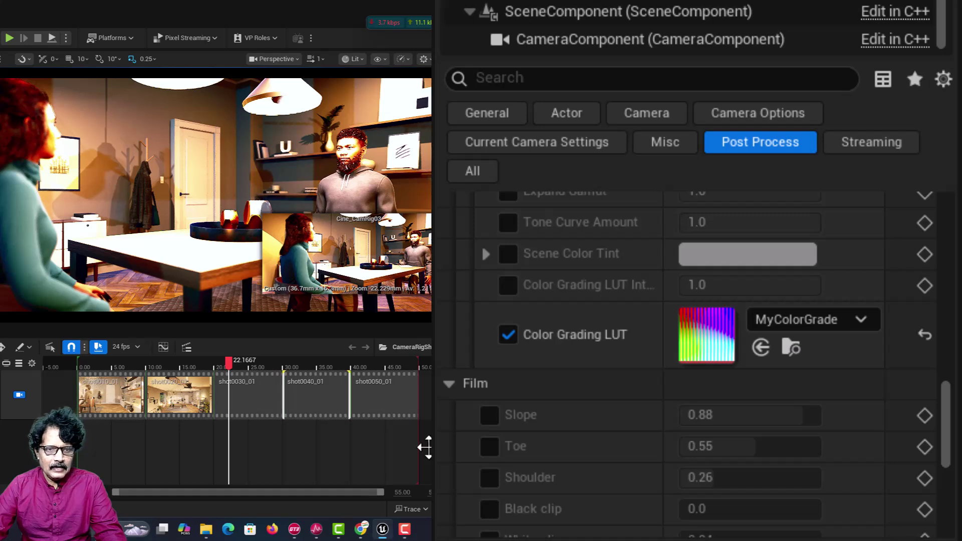
{"action": "left_click", "coordinate": [489, 446]}
{"action": "left_click", "coordinate": [489, 478]}
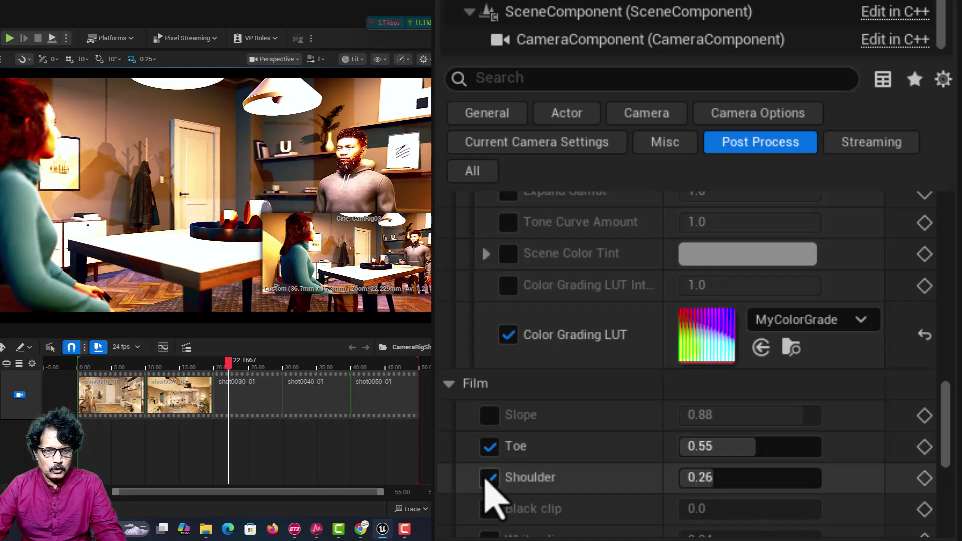
{"action": "left_click", "coordinate": [712, 451]}
{"action": "type", "text": "0"}
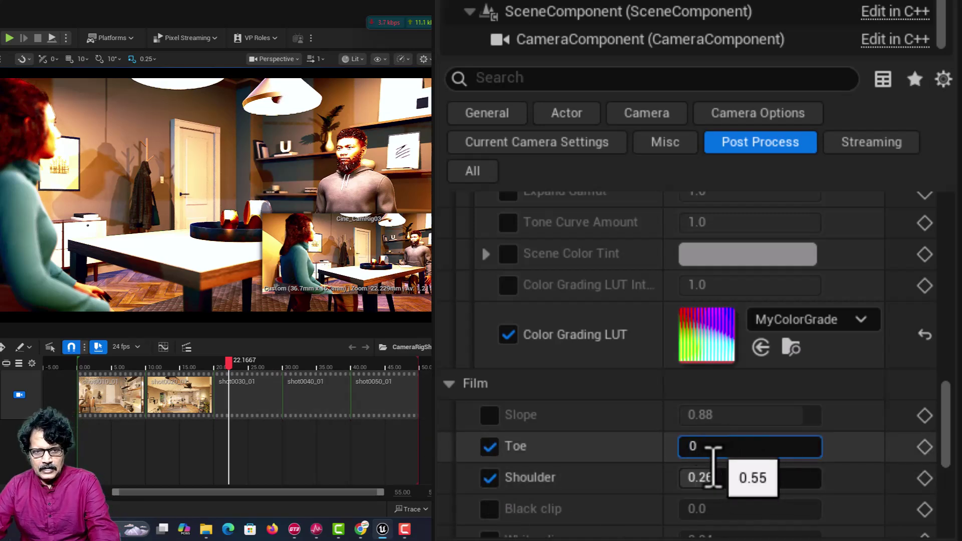
{"action": "key", "text": "Return"}
{"action": "left_click", "coordinate": [711, 478]}
{"action": "type", "text": "0"}
{"action": "key", "text": "Return"}
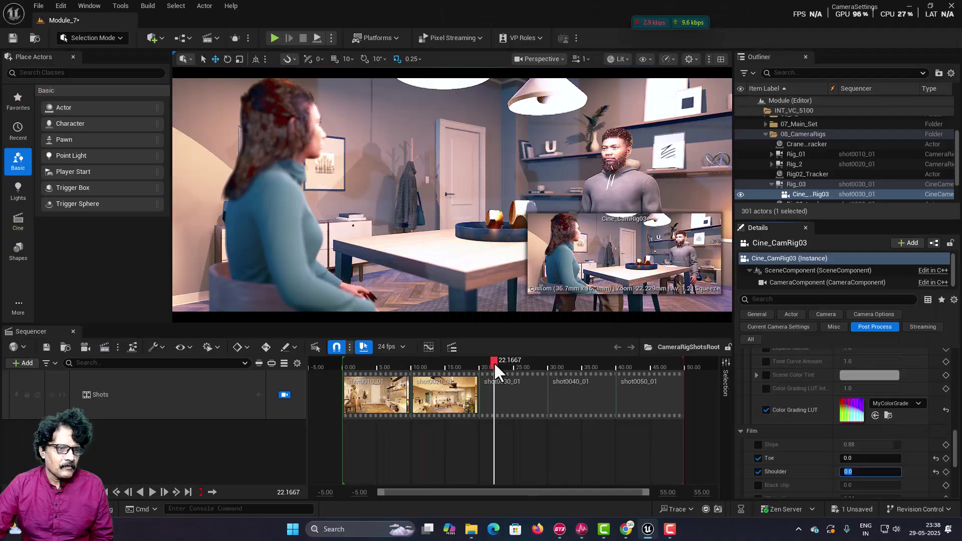
- Move the playhead into shot0040_01, at about 31.08, and select the CineCame_crane camera under RigCrane_04
{"action": "left_click_drag", "start_coordinate": [494, 362], "coordinate": [554, 375]}
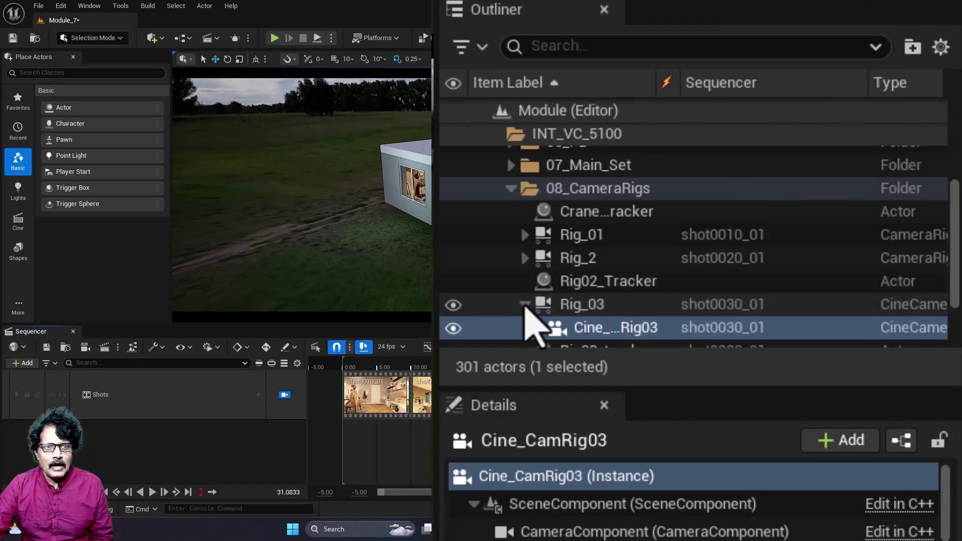
{"action": "left_click", "coordinate": [771, 183]}
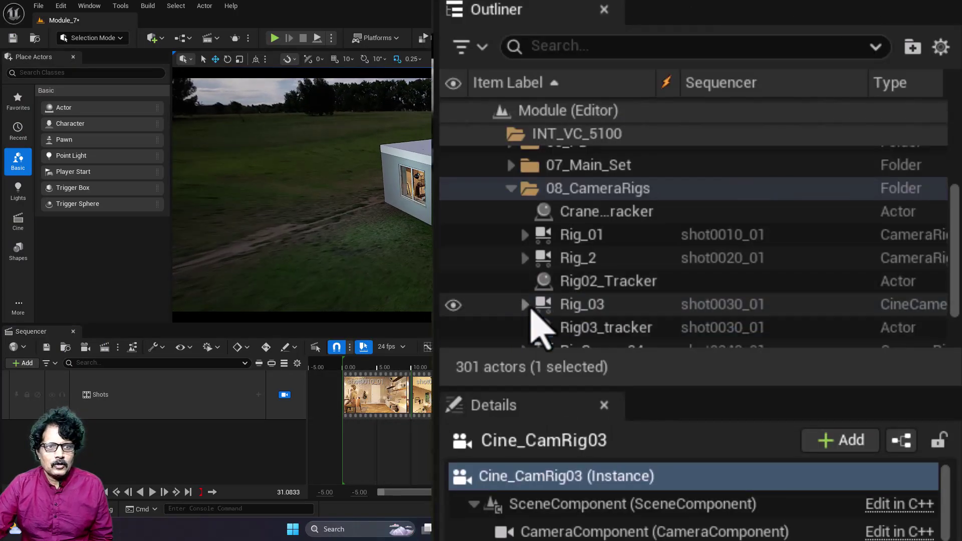
{"action": "scroll", "coordinate": [539, 325], "scroll_direction": "down", "scroll_amount": 2}
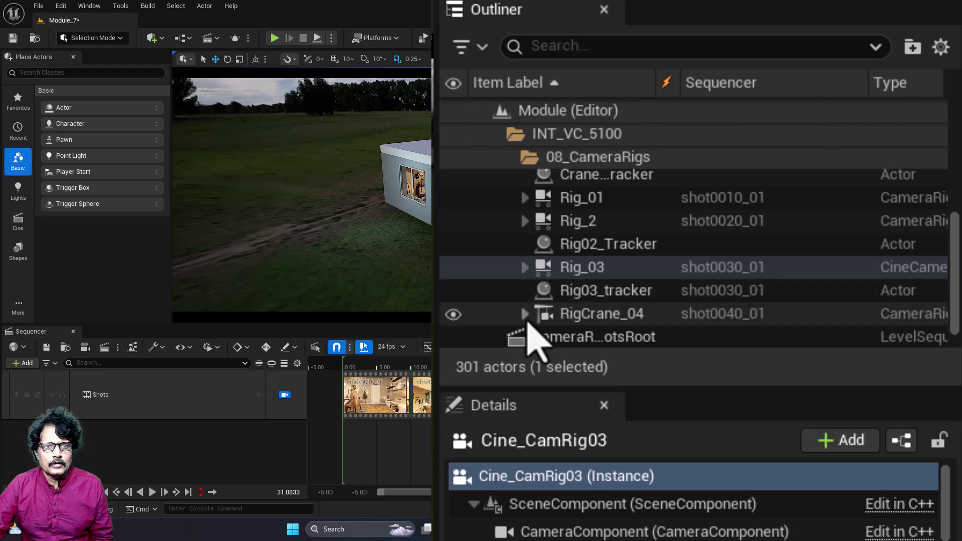
{"action": "scroll", "coordinate": [533, 335], "scroll_direction": "down", "scroll_amount": 1}
{"action": "left_click", "coordinate": [525, 292]}
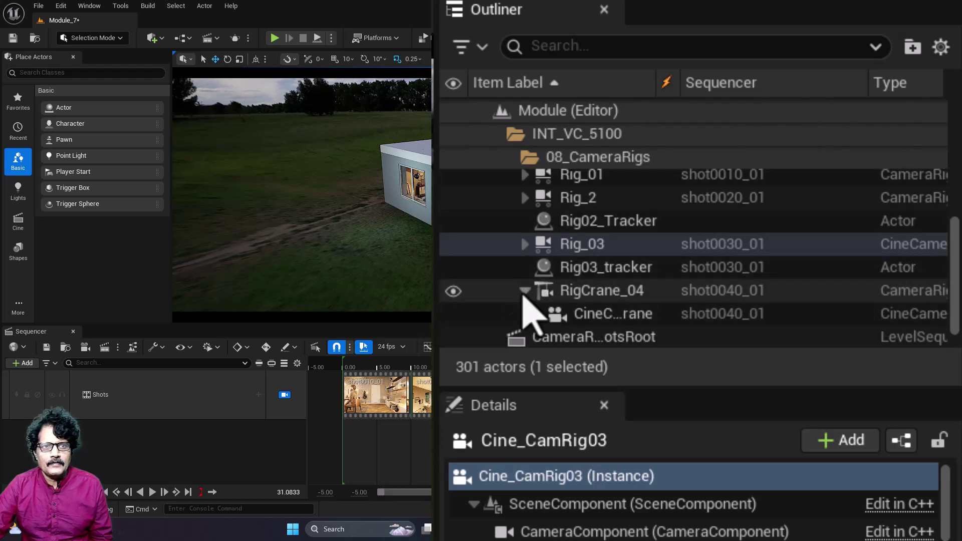
{"action": "scroll", "coordinate": [526, 311], "scroll_direction": "down", "scroll_amount": 1}
{"action": "left_click", "coordinate": [614, 291]}
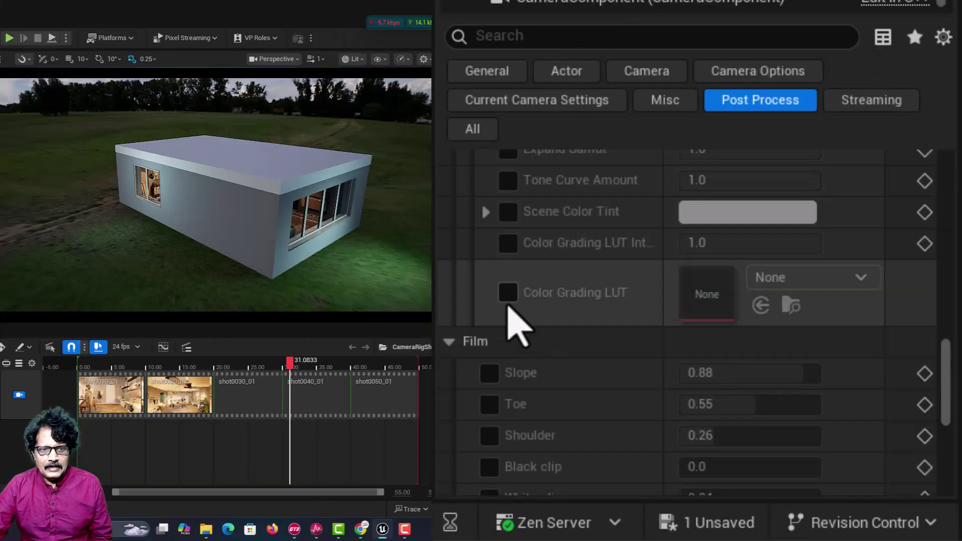
- Enable the Color Grading LUT on the CineCame_crane camera and assign the MyColorGrade texture
{"action": "left_click", "coordinate": [507, 299]}
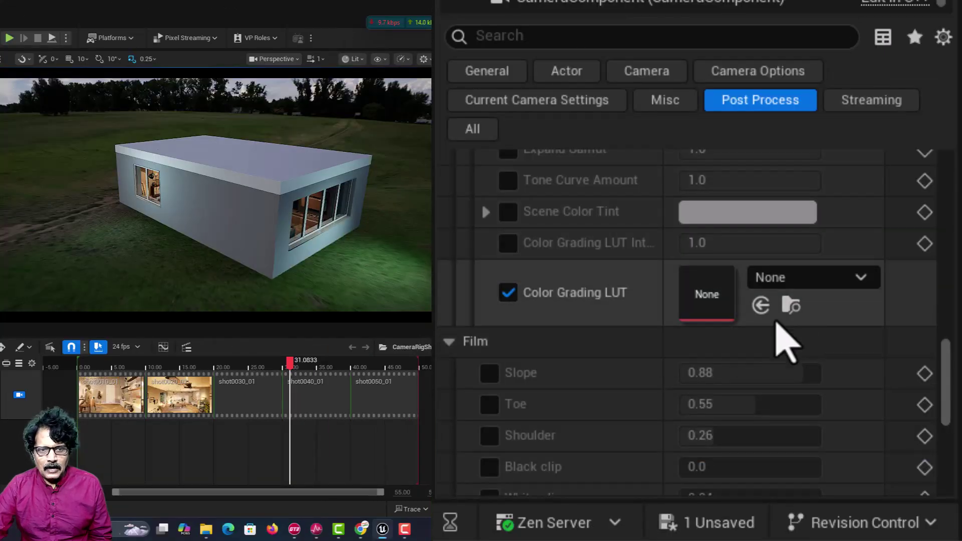
{"action": "left_click", "coordinate": [791, 277]}
{"action": "type", "text": "m"}
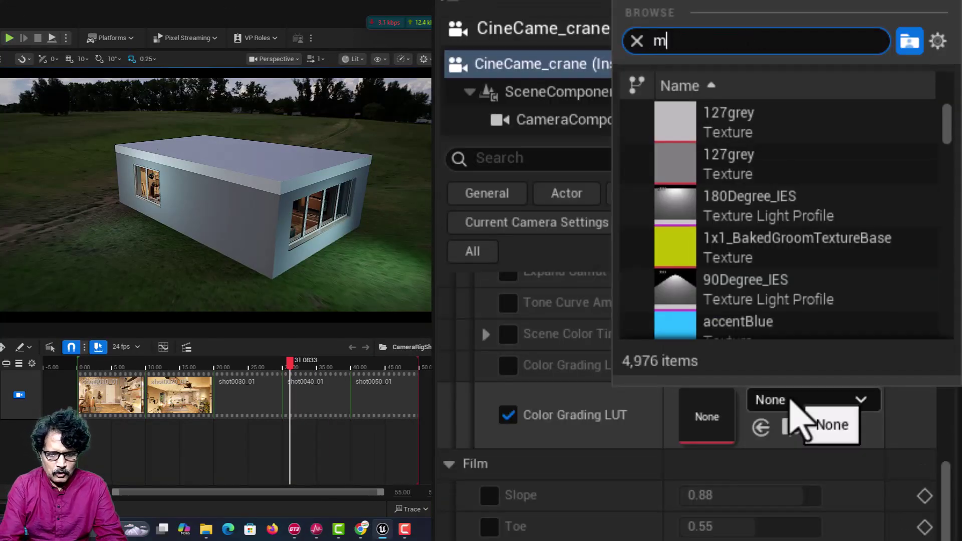
{"action": "type", "text": "yco"}
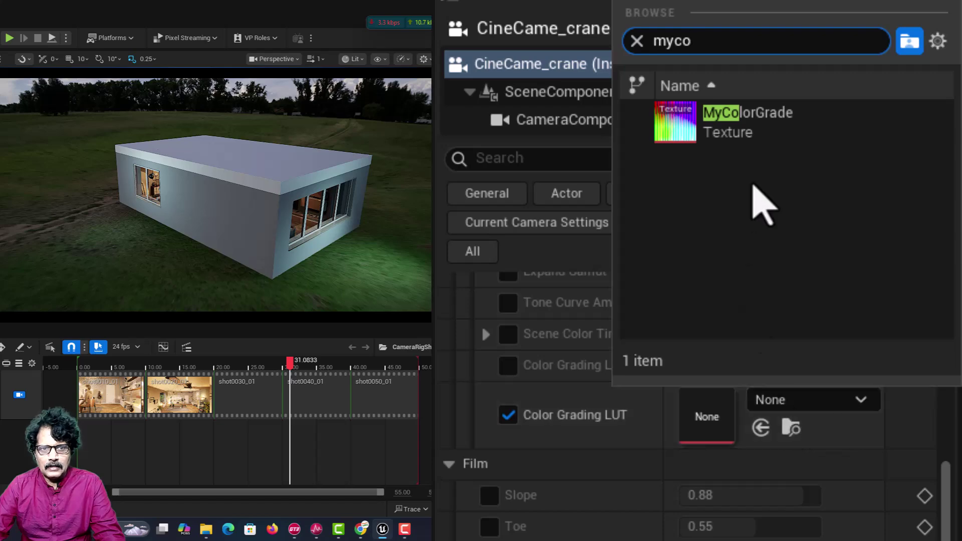
{"action": "left_click", "coordinate": [762, 129]}
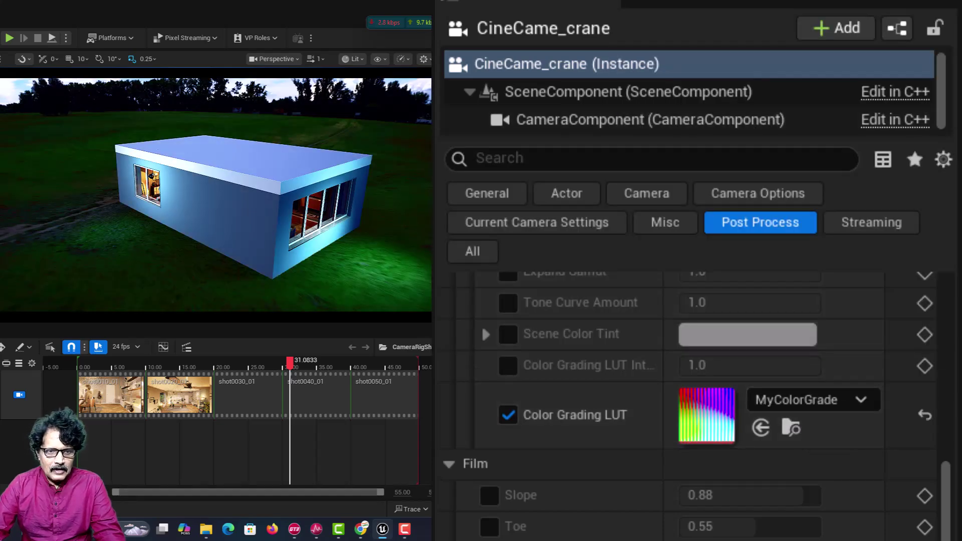
- Enable the Film Toe and Shoulder overrides on CineCame_crane and set Toe to 0
{"action": "left_click", "coordinate": [490, 526]}
{"action": "left_click", "coordinate": [489, 436]}
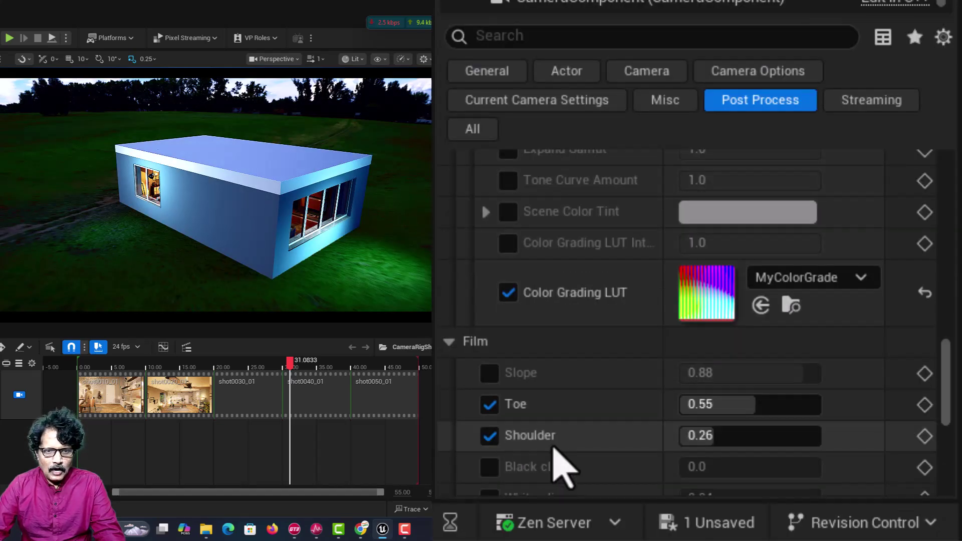
{"action": "left_click", "coordinate": [694, 405]}
{"action": "type", "text": "0"}
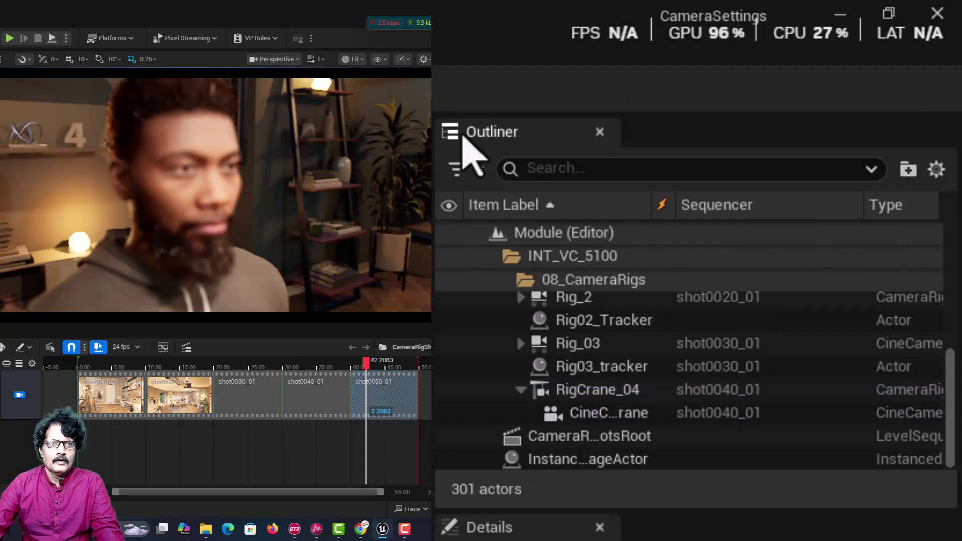
- Collapse the 08_CameraRigs folder, expand 01_Cameras and select the CU_Trey camera used in shot0050_01
{"action": "scroll", "coordinate": [526, 346], "scroll_direction": "up", "scroll_amount": 3}
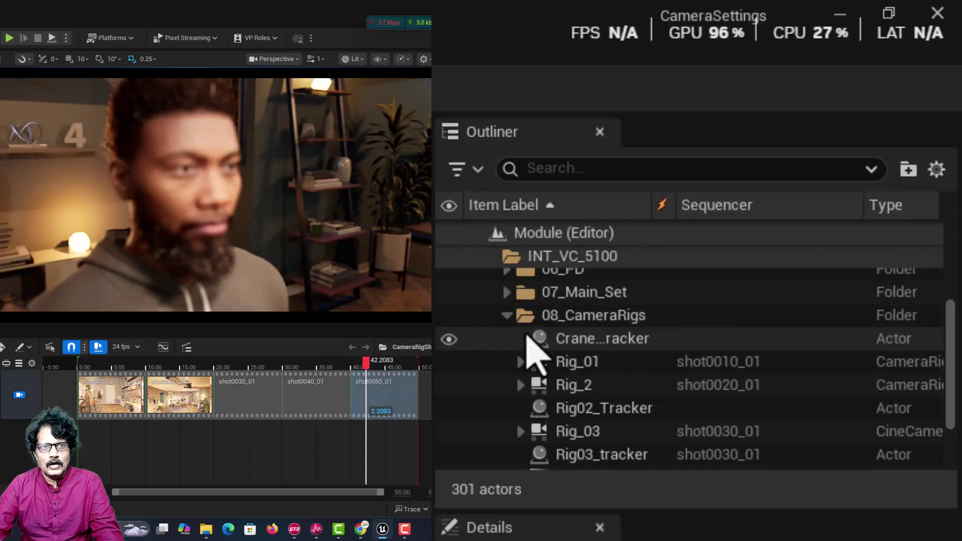
{"action": "left_click", "coordinate": [508, 314]}
{"action": "scroll", "coordinate": [531, 344], "scroll_direction": "up", "scroll_amount": 1}
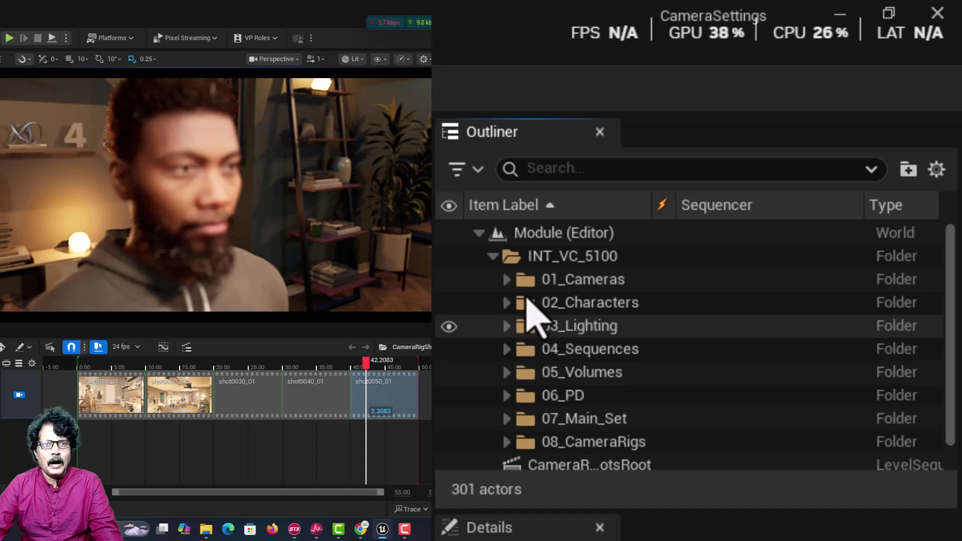
{"action": "left_click", "coordinate": [507, 281]}
{"action": "left_click", "coordinate": [594, 305]}
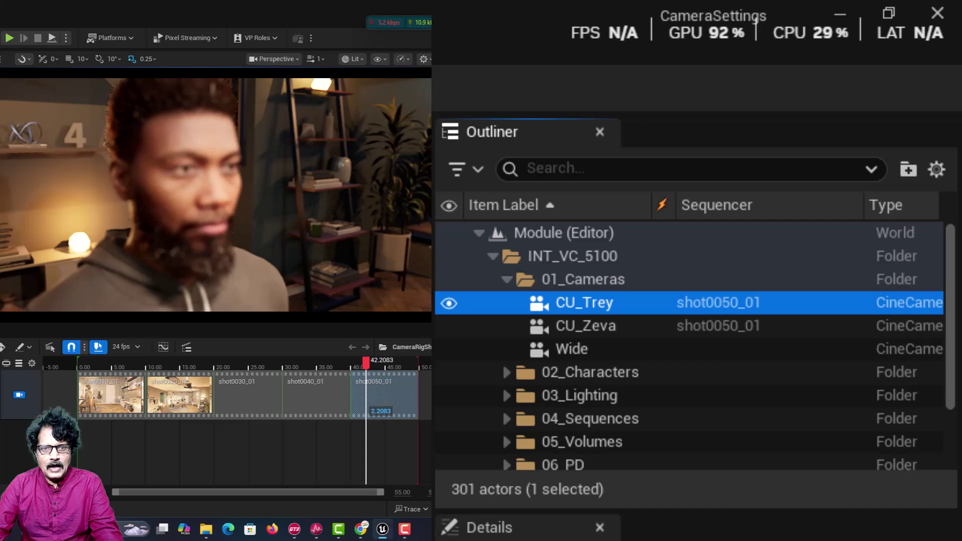
- Enable the Color Grading LUT on CU_Trey and assign the MyColorGrade texture
{"action": "left_click", "coordinate": [948, 513]}
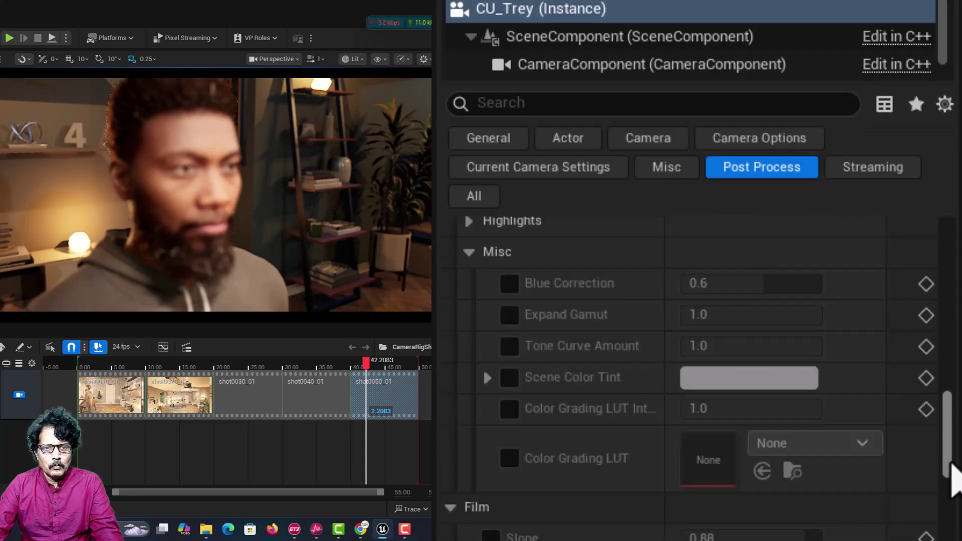
{"action": "left_click_drag", "start_coordinate": [952, 463], "coordinate": [952, 483]}
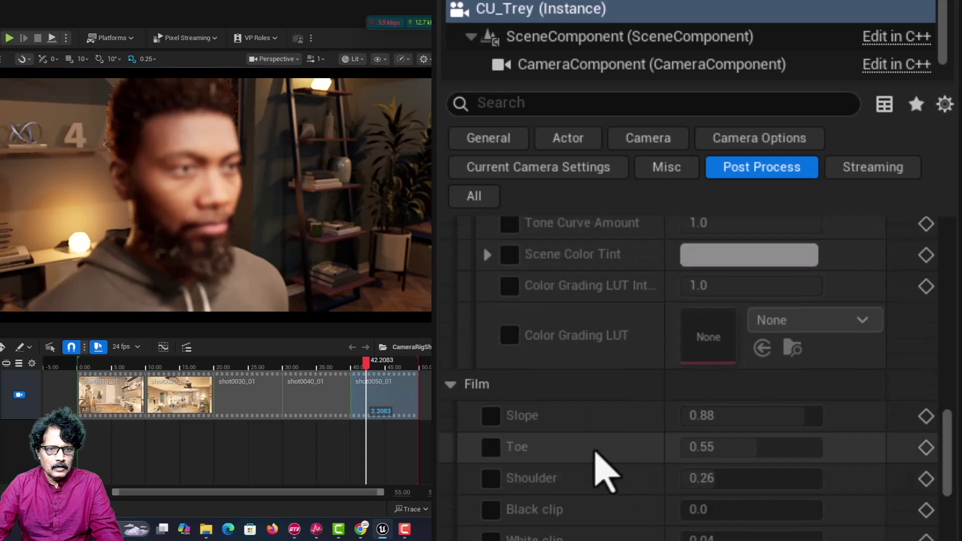
{"action": "left_click", "coordinate": [510, 336]}
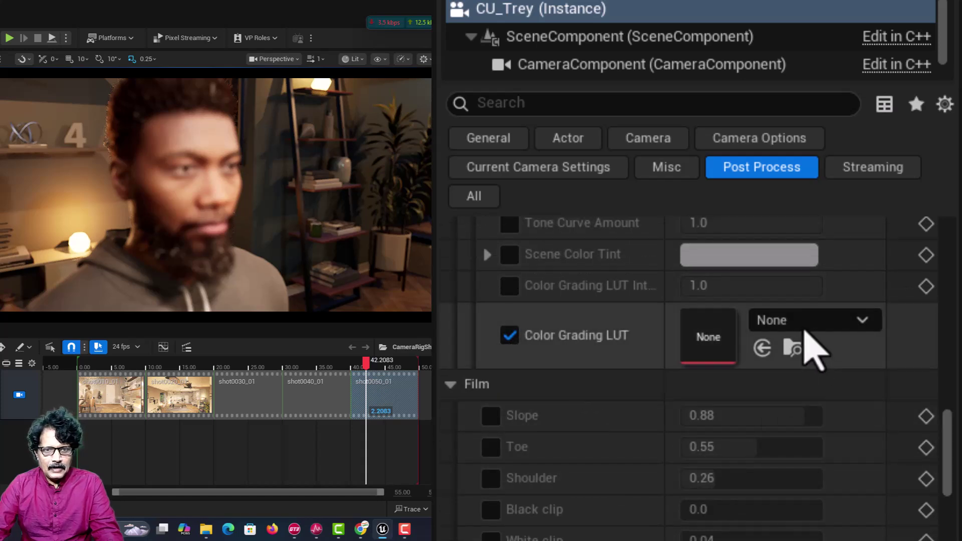
{"action": "left_click", "coordinate": [804, 325]}
{"action": "type", "text": "myc"}
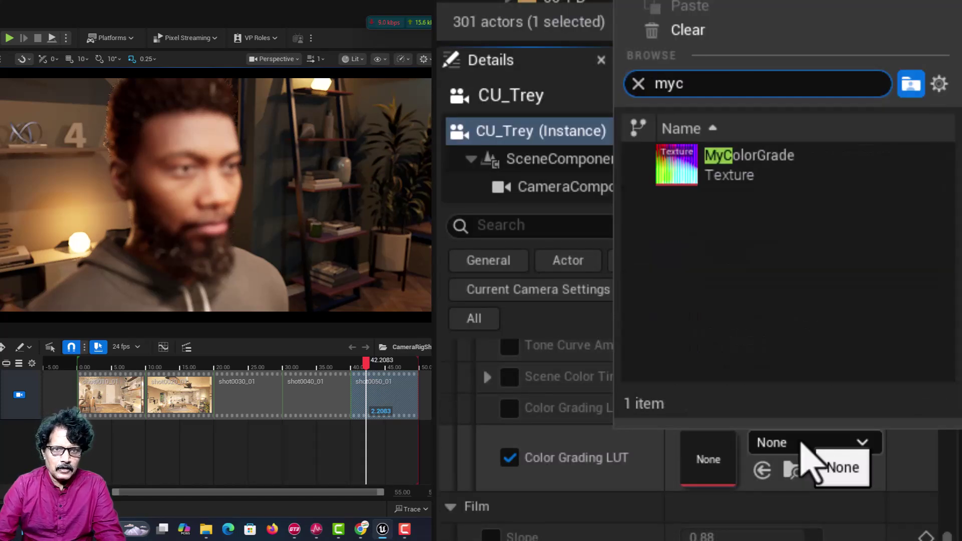
{"action": "left_click", "coordinate": [768, 165]}
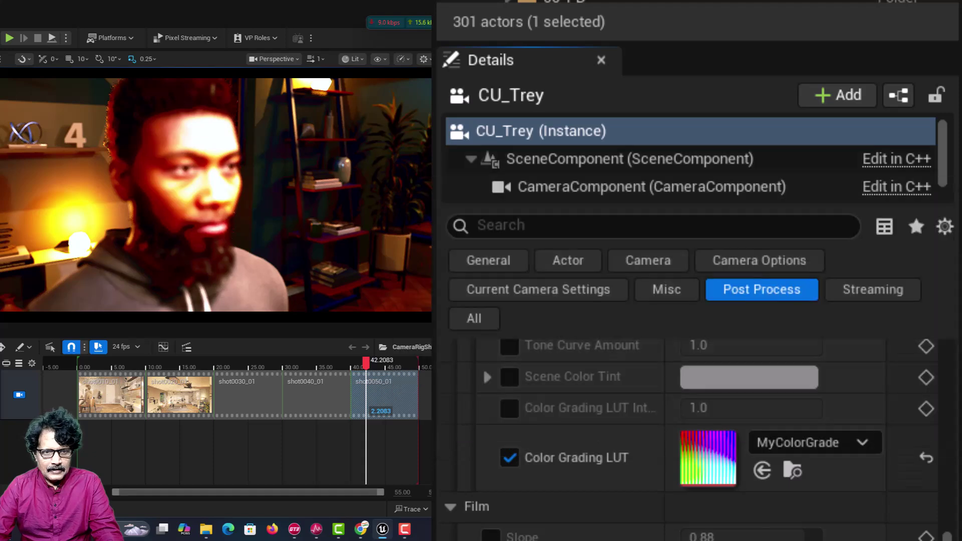
- Enable the Film Toe and Shoulder overrides on CU_Trey and set both to 0
{"action": "left_click", "coordinate": [491, 447]}
{"action": "left_click", "coordinate": [722, 447]}
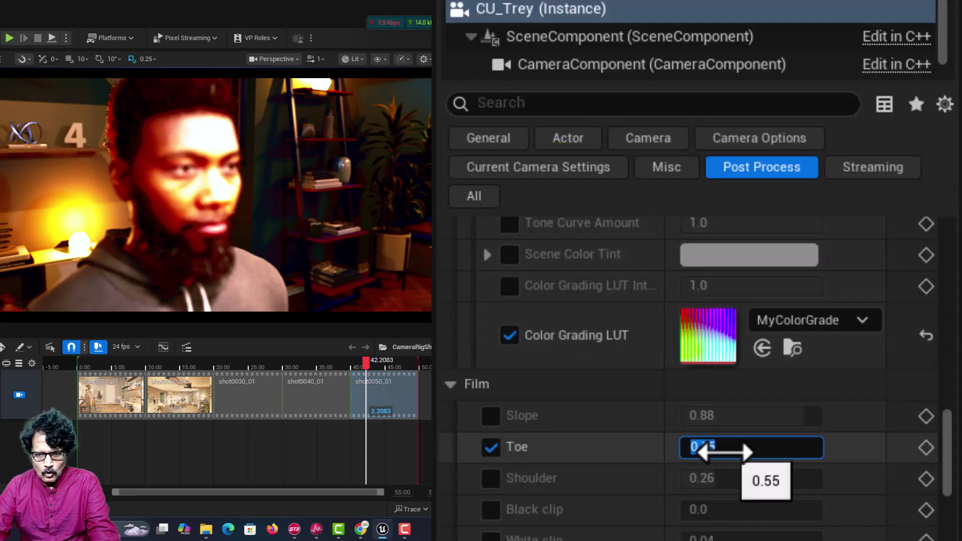
{"action": "type", "text": "0"}
{"action": "key", "text": "Return"}
{"action": "left_click", "coordinate": [492, 478]}
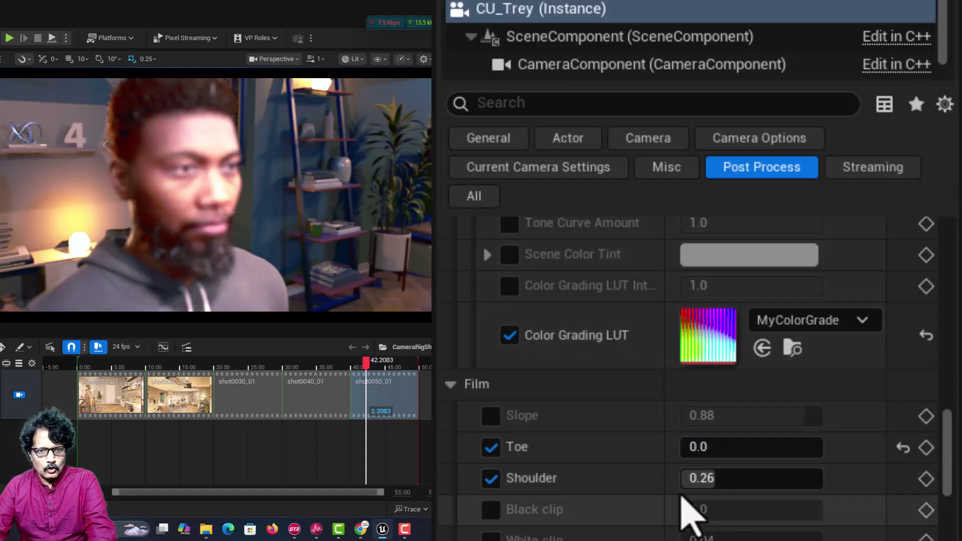
{"action": "left_click", "coordinate": [698, 478]}
{"action": "key", "text": "Return"}
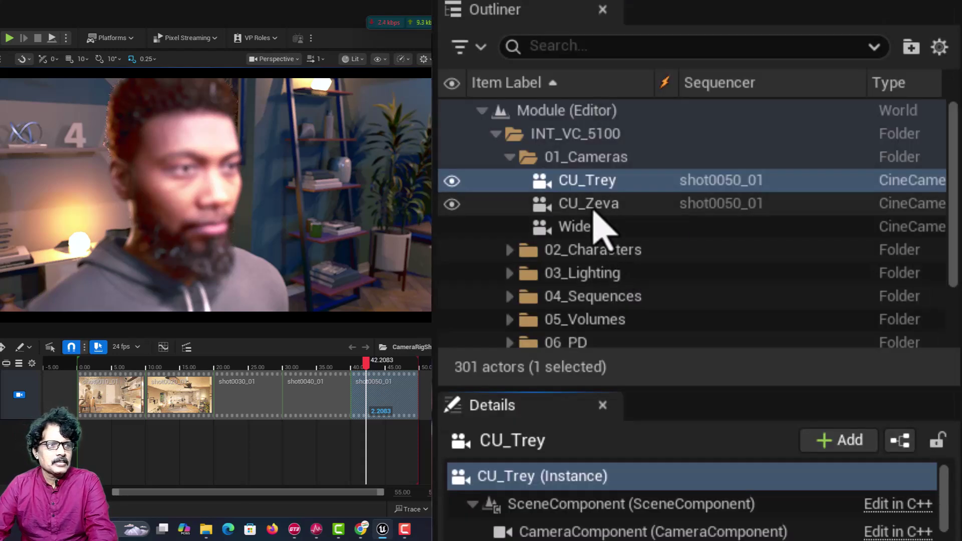
- Select the CU_Zeva camera and move the playhead to its part of shot0050_01, at about 46.54
{"action": "left_click", "coordinate": [591, 203]}
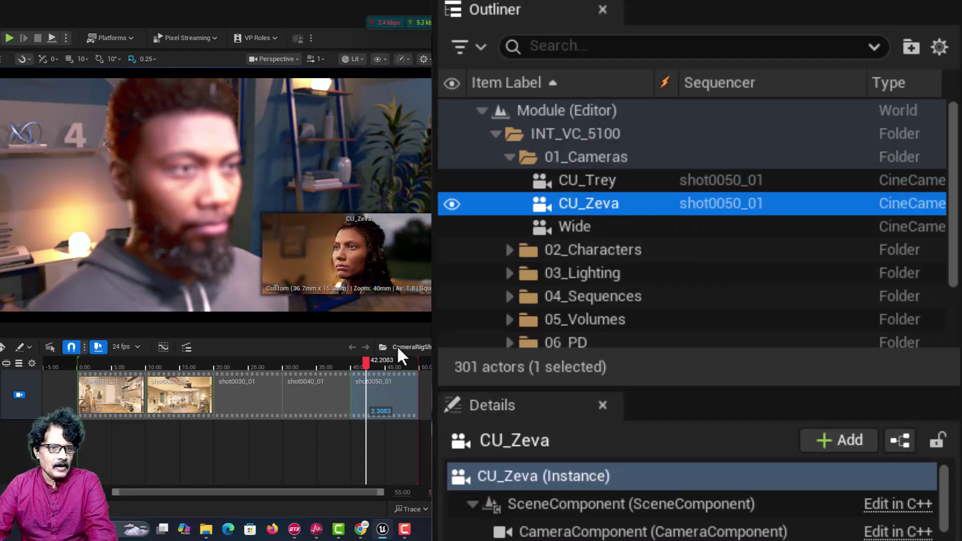
{"action": "left_click_drag", "start_coordinate": [366, 370], "coordinate": [367, 370]}
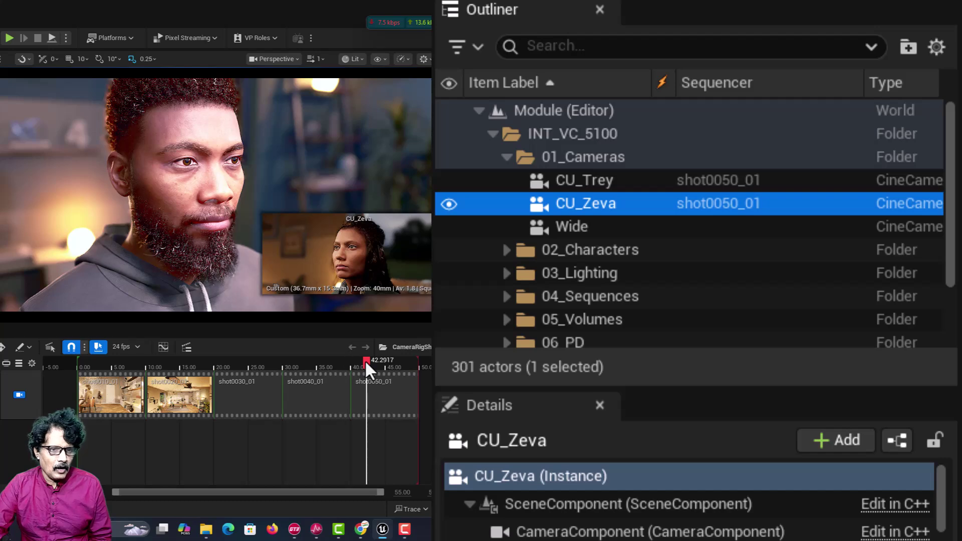
{"action": "left_click_drag", "start_coordinate": [366, 364], "coordinate": [395, 366]}
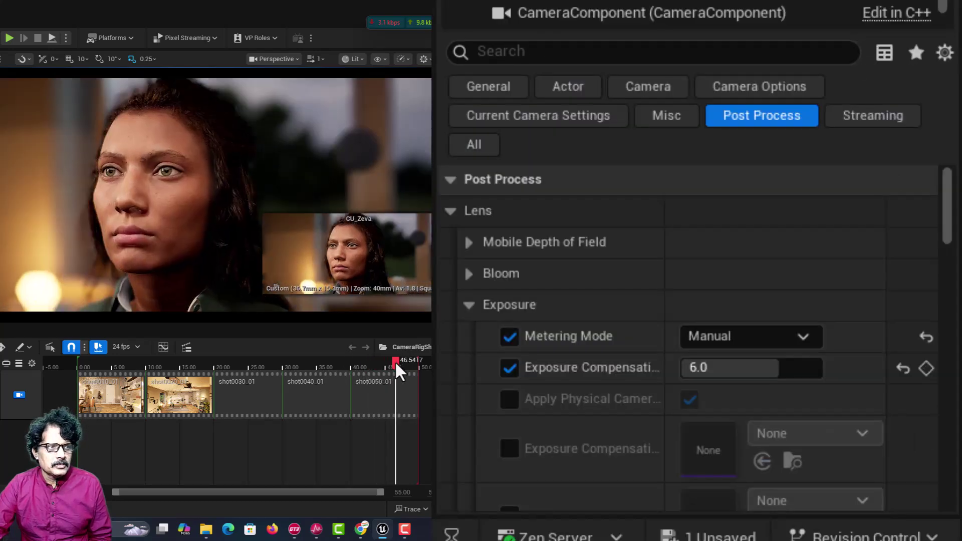
- Enable the Color Grading LUT on CU_Zeva and assign the MyColorGrade texture
{"action": "left_click_drag", "start_coordinate": [948, 193], "coordinate": [956, 441]}
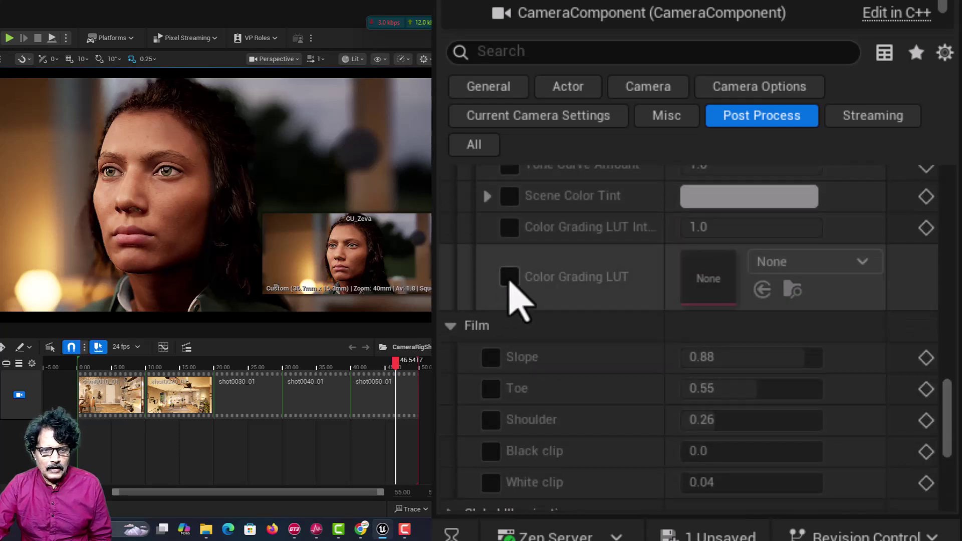
{"action": "left_click", "coordinate": [509, 276]}
{"action": "left_click", "coordinate": [809, 268]}
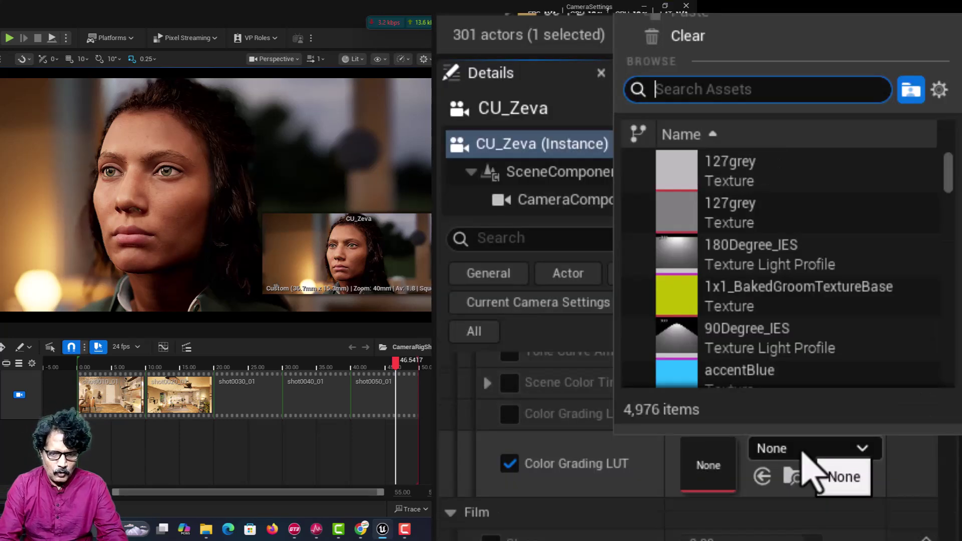
{"action": "type", "text": "myc"}
{"action": "left_click", "coordinate": [755, 176]}
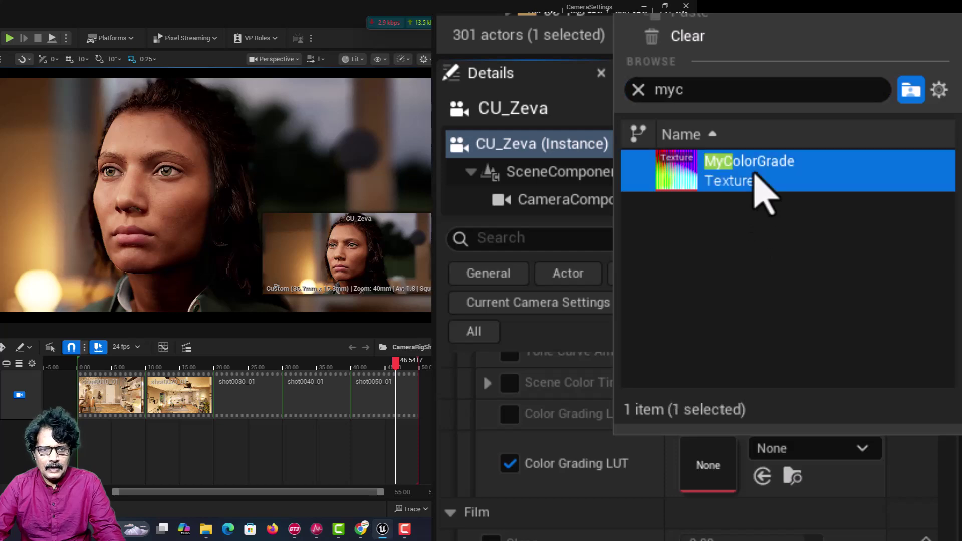
- Enable the Film Toe and Shoulder overrides on CU_Zeva and set both to 0
{"action": "left_click", "coordinate": [492, 318]}
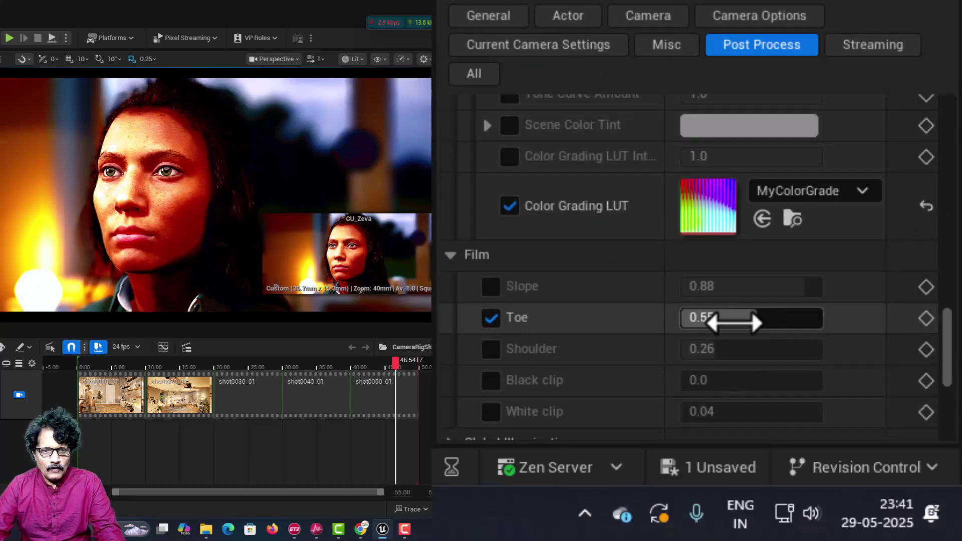
{"action": "left_click", "coordinate": [733, 322]}
{"action": "key", "text": "Return"}
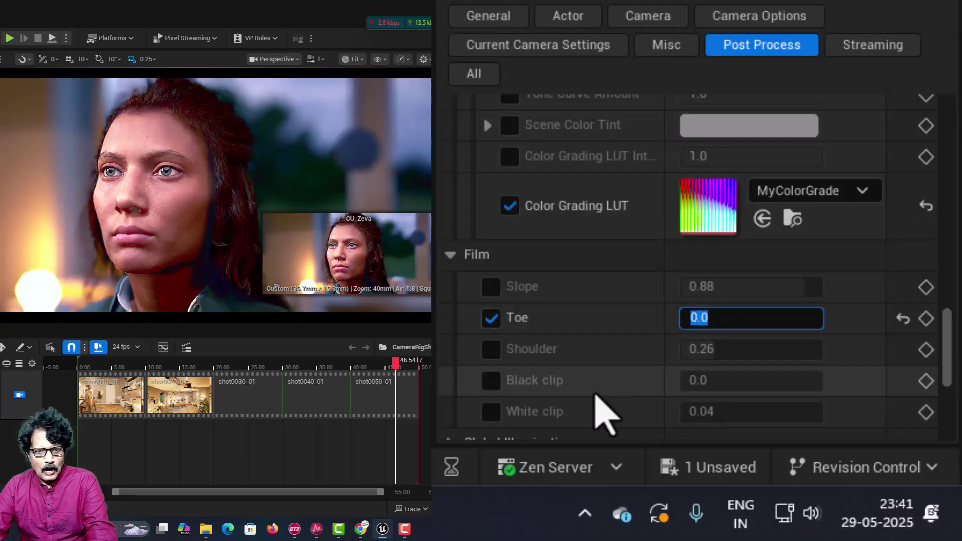
{"action": "left_click", "coordinate": [491, 349]}
{"action": "left_click", "coordinate": [704, 350]}
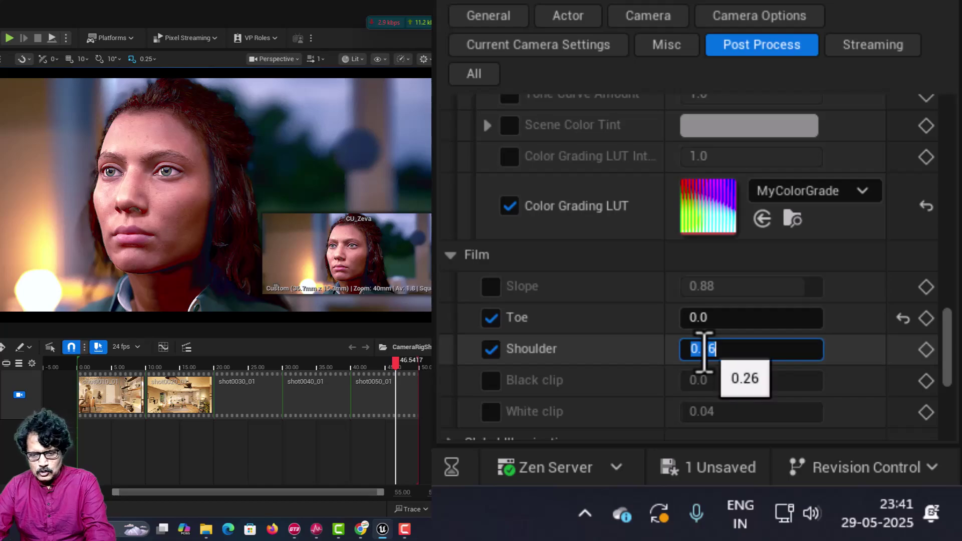
{"action": "type", "text": "0"}
{"action": "key", "text": "Return"}
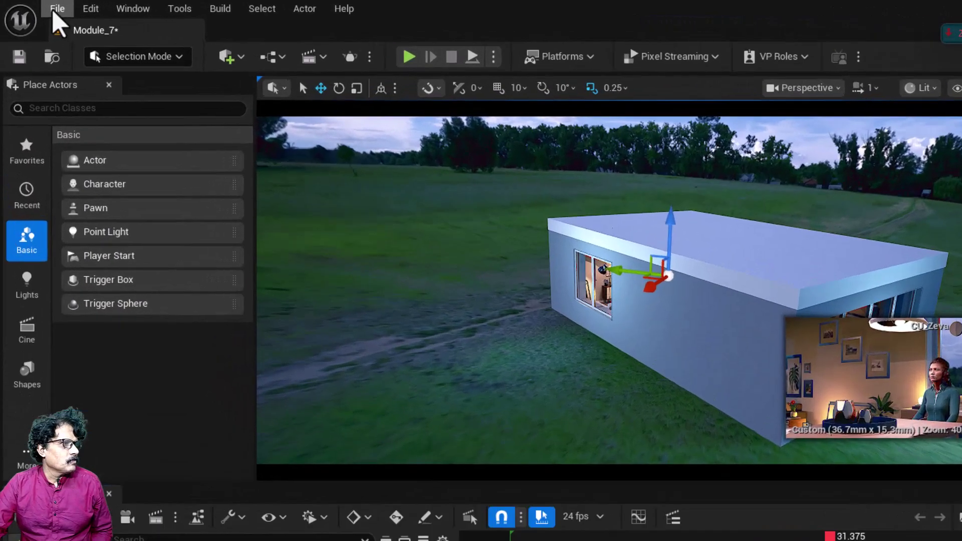
- Save the unsaved changes to the Module_7 level
{"action": "left_click", "coordinate": [39, 6]}
{"action": "left_click", "coordinate": [185, 418]}
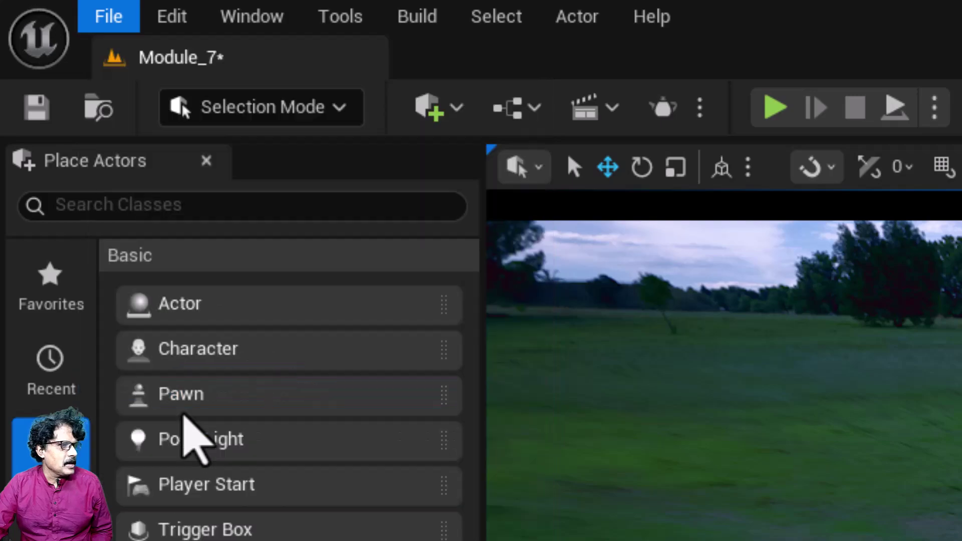